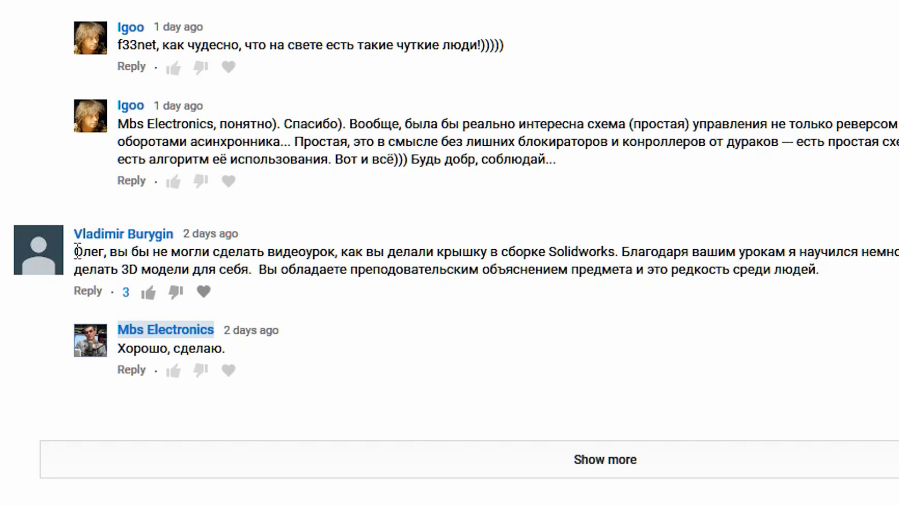
Step: Orbit the assembly to see the green lid and grey box side-on
{"action": "left_click_drag", "start_coordinate": [113, 242], "coordinate": [177, 243]}
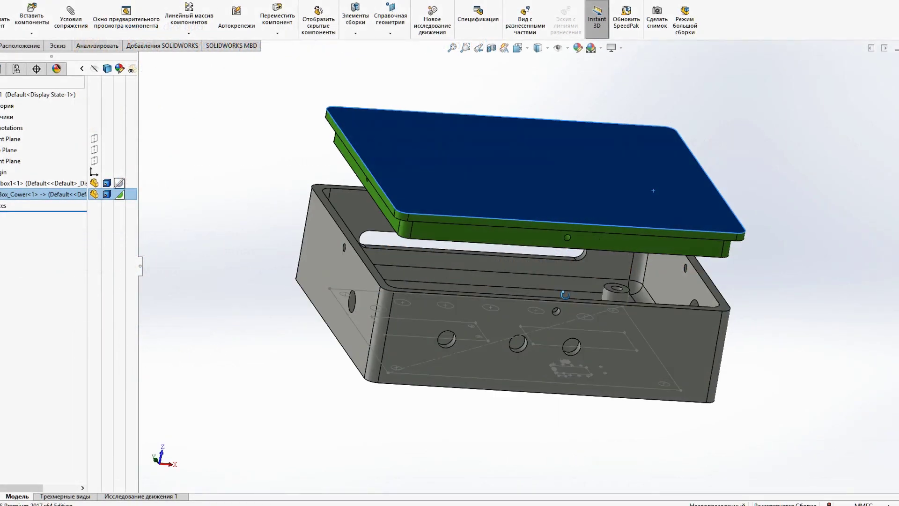
{"action": "mouse_move", "coordinate": [575, 290]}
{"action": "middle_mouse_down"}
{"action": "mouse_move", "coordinate": [558, 304]}
{"action": "mouse_move", "coordinate": [625, 266]}
{"action": "middle_mouse_up"}
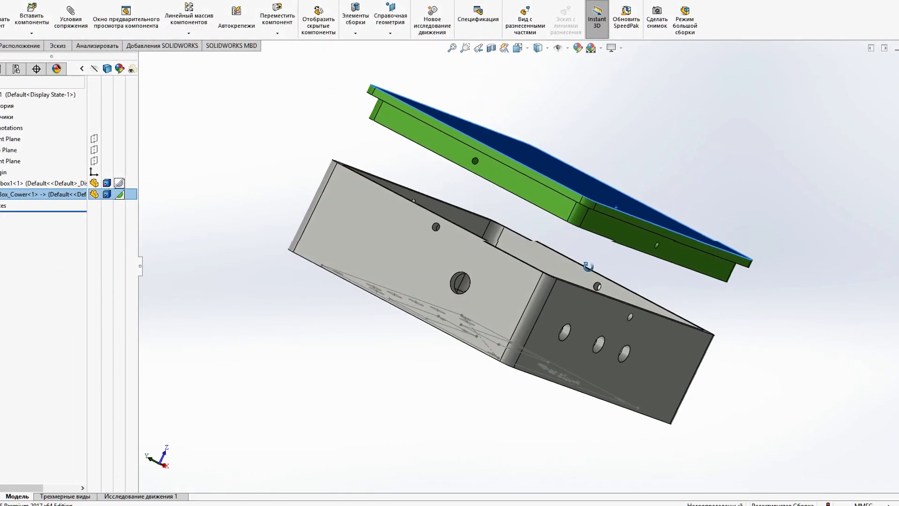
{"action": "middle_click_drag", "start_coordinate": [550, 336], "coordinate": [527, 304]}
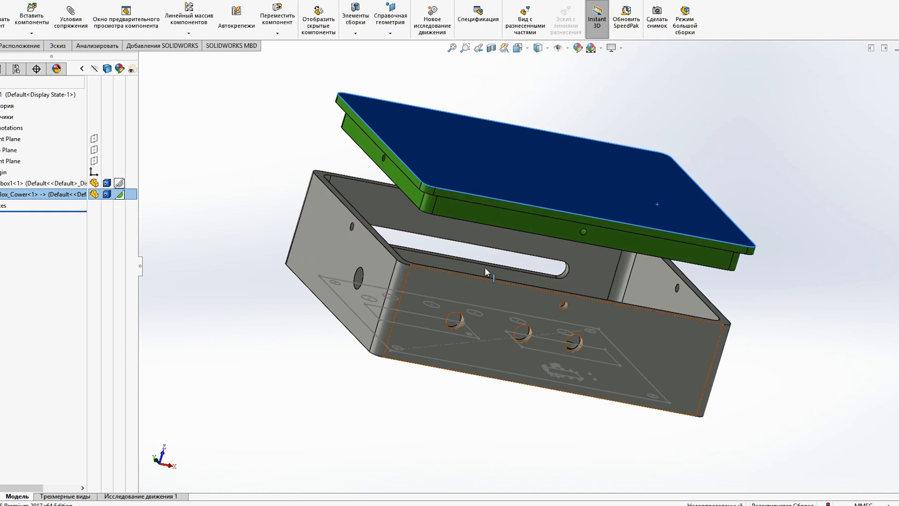
{"action": "mouse_move", "coordinate": [507, 303]}
{"action": "middle_mouse_down"}
{"action": "mouse_move", "coordinate": [488, 322]}
{"action": "mouse_move", "coordinate": [495, 352]}
{"action": "mouse_move", "coordinate": [398, 271]}
{"action": "middle_mouse_up"}
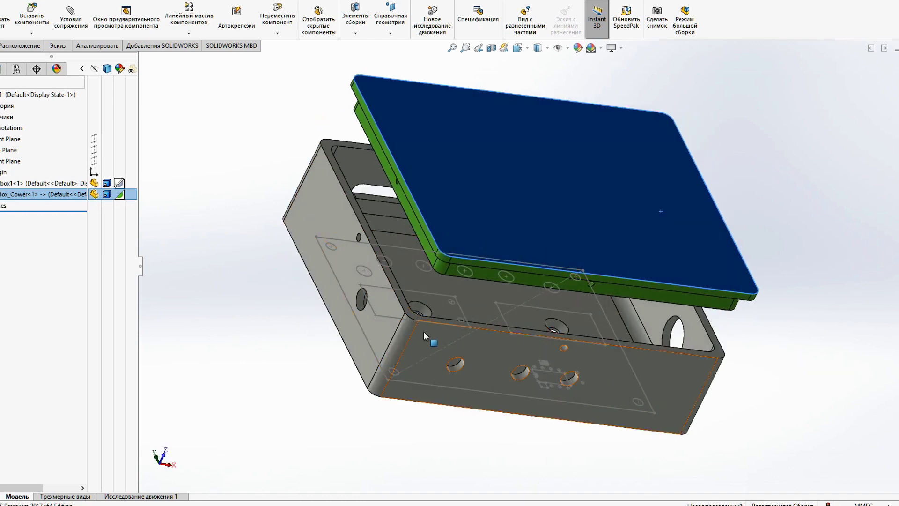
{"action": "middle_click_drag", "start_coordinate": [423, 331], "coordinate": [630, 286]}
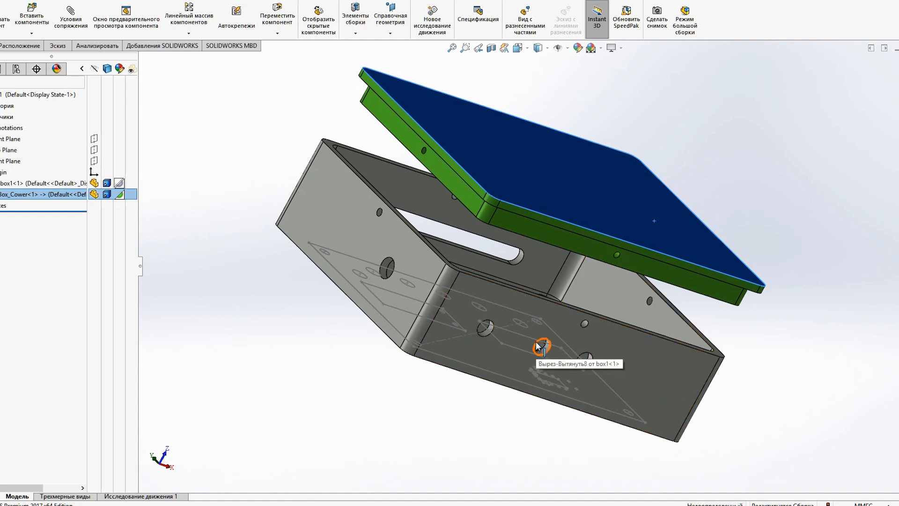
{"action": "left_click", "coordinate": [549, 232]}
{"action": "mouse_move", "coordinate": [549, 231]}
{"action": "middle_mouse_down"}
{"action": "mouse_move", "coordinate": [526, 286]}
{"action": "mouse_move", "coordinate": [542, 251]}
{"action": "mouse_move", "coordinate": [567, 365]}
{"action": "mouse_move", "coordinate": [526, 392]}
{"action": "mouse_move", "coordinate": [532, 346]}
{"action": "mouse_move", "coordinate": [586, 311]}
{"action": "mouse_move", "coordinate": [561, 437]}
{"action": "mouse_move", "coordinate": [459, 242]}
{"action": "middle_mouse_up"}
{"action": "middle_click_drag", "start_coordinate": [640, 384], "coordinate": [742, 345]}
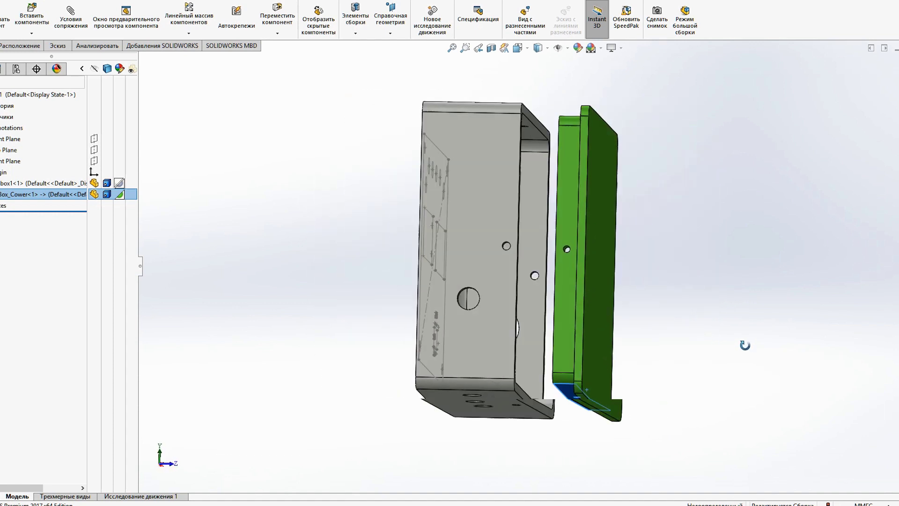
{"action": "mouse_move", "coordinate": [563, 317]}
{"action": "left_mouse_down"}
{"action": "mouse_move", "coordinate": [508, 320]}
{"action": "mouse_move", "coordinate": [558, 319]}
{"action": "left_mouse_up"}
Step: Drag the green lid until it stands just in front of the box's open side
{"action": "mouse_move", "coordinate": [763, 373]}
{"action": "middle_mouse_down"}
{"action": "mouse_move", "coordinate": [715, 303]}
{"action": "mouse_move", "coordinate": [758, 315]}
{"action": "mouse_move", "coordinate": [722, 184]}
{"action": "mouse_move", "coordinate": [667, 307]}
{"action": "mouse_move", "coordinate": [621, 280]}
{"action": "mouse_move", "coordinate": [746, 245]}
{"action": "mouse_move", "coordinate": [575, 330]}
{"action": "mouse_move", "coordinate": [521, 326]}
{"action": "middle_mouse_up"}
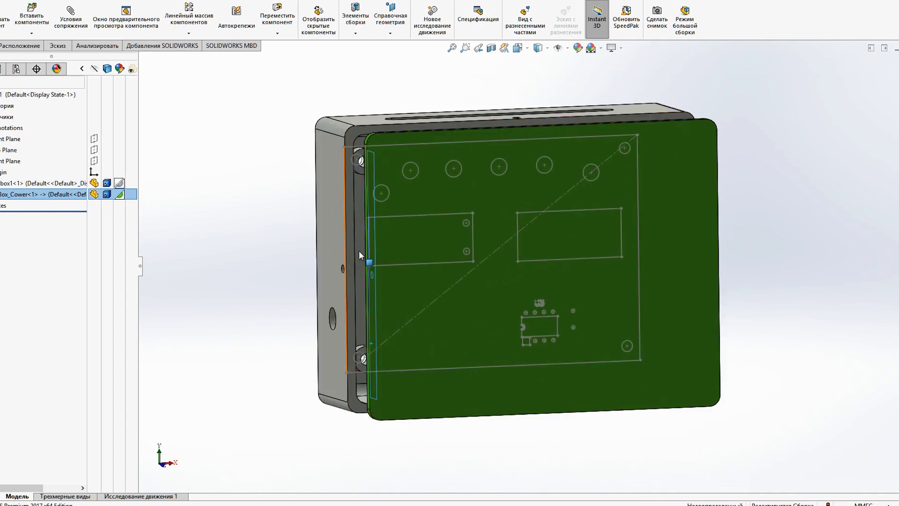
{"action": "mouse_move", "coordinate": [556, 381]}
{"action": "middle_mouse_down"}
{"action": "mouse_move", "coordinate": [571, 261]}
{"action": "mouse_move", "coordinate": [582, 261]}
{"action": "mouse_move", "coordinate": [507, 302]}
{"action": "middle_mouse_up"}
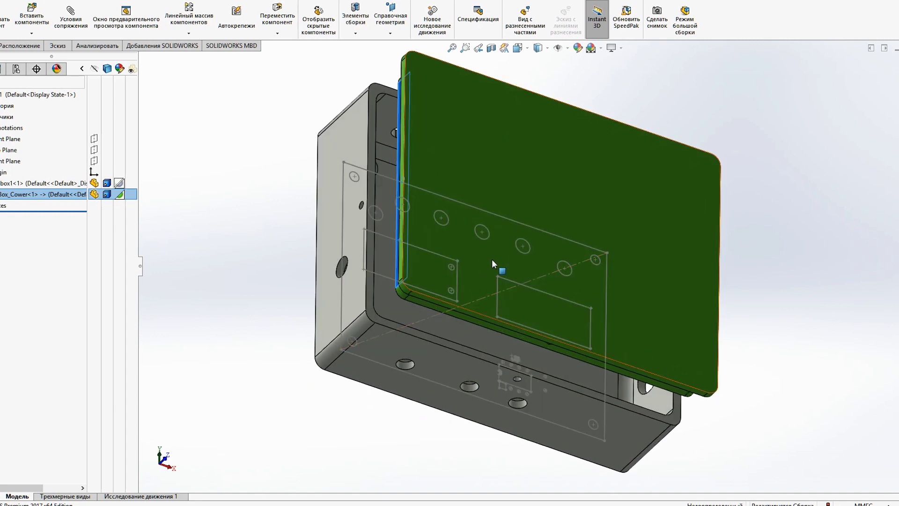
{"action": "left_click_drag", "start_coordinate": [492, 259], "coordinate": [499, 250]}
{"action": "mouse_move", "coordinate": [693, 402]}
{"action": "middle_mouse_down"}
{"action": "mouse_move", "coordinate": [687, 387]}
{"action": "mouse_move", "coordinate": [739, 387]}
{"action": "mouse_move", "coordinate": [547, 297]}
{"action": "mouse_move", "coordinate": [538, 241]}
{"action": "mouse_move", "coordinate": [512, 234]}
{"action": "middle_mouse_up"}
{"action": "mouse_move", "coordinate": [493, 238]}
{"action": "left_mouse_down"}
{"action": "mouse_move", "coordinate": [428, 265]}
{"action": "mouse_move", "coordinate": [524, 232]}
{"action": "left_mouse_up"}
{"action": "middle_click_drag", "start_coordinate": [449, 303], "coordinate": [487, 331]}
{"action": "mouse_move", "coordinate": [522, 244]}
{"action": "left_mouse_down"}
{"action": "mouse_move", "coordinate": [464, 276]}
{"action": "mouse_move", "coordinate": [476, 269]}
{"action": "left_mouse_up"}
{"action": "mouse_move", "coordinate": [476, 270]}
{"action": "middle_mouse_down"}
{"action": "mouse_move", "coordinate": [624, 358]}
{"action": "mouse_move", "coordinate": [468, 282]}
{"action": "middle_mouse_up"}
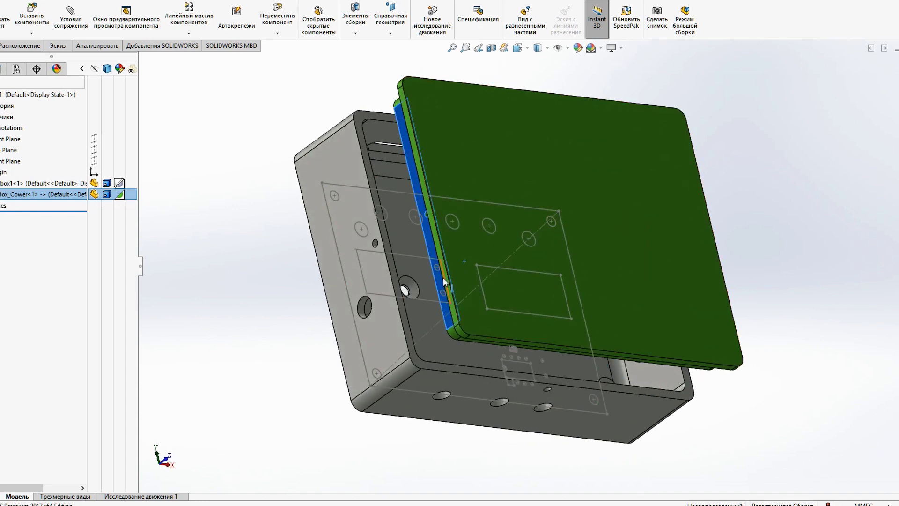
{"action": "left_click_drag", "start_coordinate": [400, 296], "coordinate": [479, 210]}
{"action": "mouse_move", "coordinate": [532, 350]}
{"action": "middle_mouse_down"}
{"action": "mouse_move", "coordinate": [537, 395]}
{"action": "mouse_move", "coordinate": [473, 434]}
{"action": "mouse_move", "coordinate": [584, 431]}
{"action": "mouse_move", "coordinate": [590, 385]}
{"action": "mouse_move", "coordinate": [705, 374]}
{"action": "mouse_move", "coordinate": [481, 288]}
{"action": "mouse_move", "coordinate": [481, 391]}
{"action": "mouse_move", "coordinate": [385, 323]}
{"action": "mouse_move", "coordinate": [375, 341]}
{"action": "mouse_move", "coordinate": [452, 343]}
{"action": "mouse_move", "coordinate": [485, 322]}
{"action": "mouse_move", "coordinate": [525, 353]}
{"action": "mouse_move", "coordinate": [581, 313]}
{"action": "mouse_move", "coordinate": [646, 337]}
{"action": "mouse_move", "coordinate": [533, 294]}
{"action": "middle_mouse_up"}
Step: Orbit the assembly to inspect the box's front face, slot and underside
{"action": "middle_click_drag", "start_coordinate": [473, 213], "coordinate": [493, 265]}
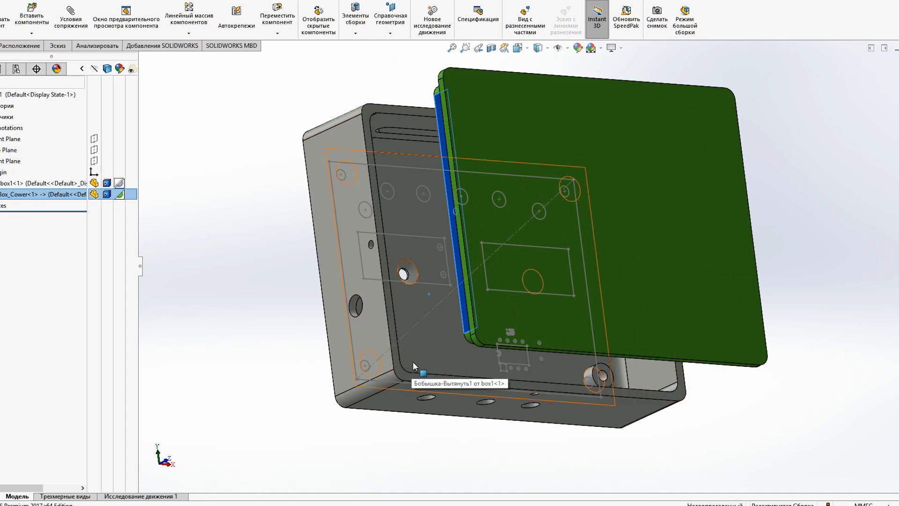
{"action": "middle_click_drag", "start_coordinate": [518, 438], "coordinate": [578, 257]}
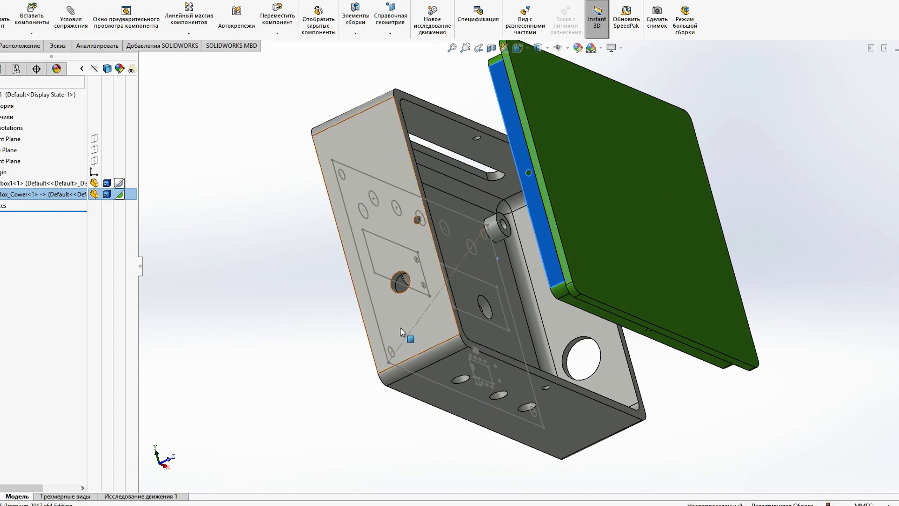
{"action": "middle_click_drag", "start_coordinate": [431, 325], "coordinate": [395, 350]}
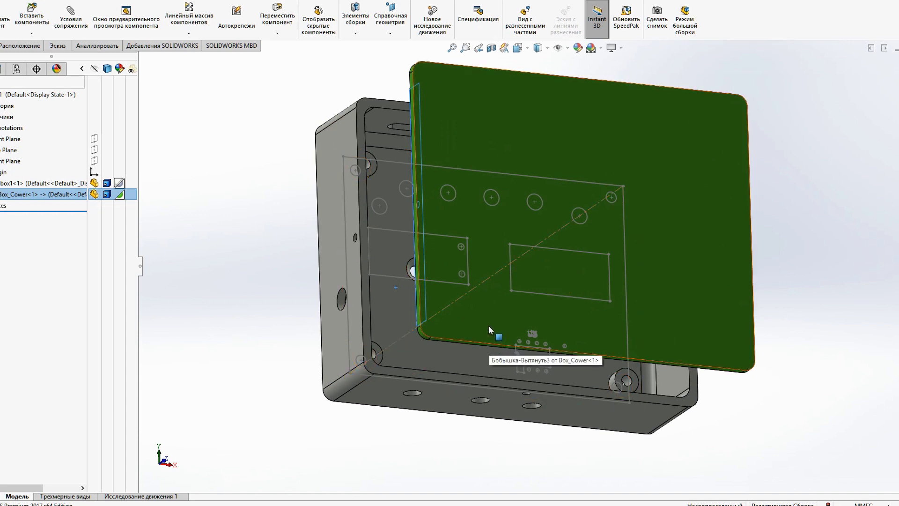
{"action": "mouse_move", "coordinate": [510, 316]}
{"action": "middle_mouse_down"}
{"action": "mouse_move", "coordinate": [591, 291]}
{"action": "mouse_move", "coordinate": [571, 248]}
{"action": "middle_mouse_up"}
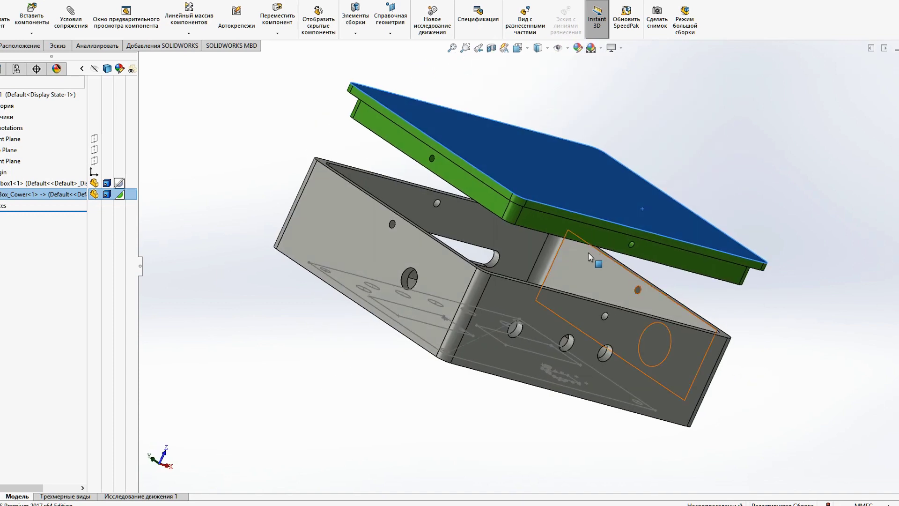
{"action": "middle_click_drag", "start_coordinate": [556, 319], "coordinate": [529, 308]}
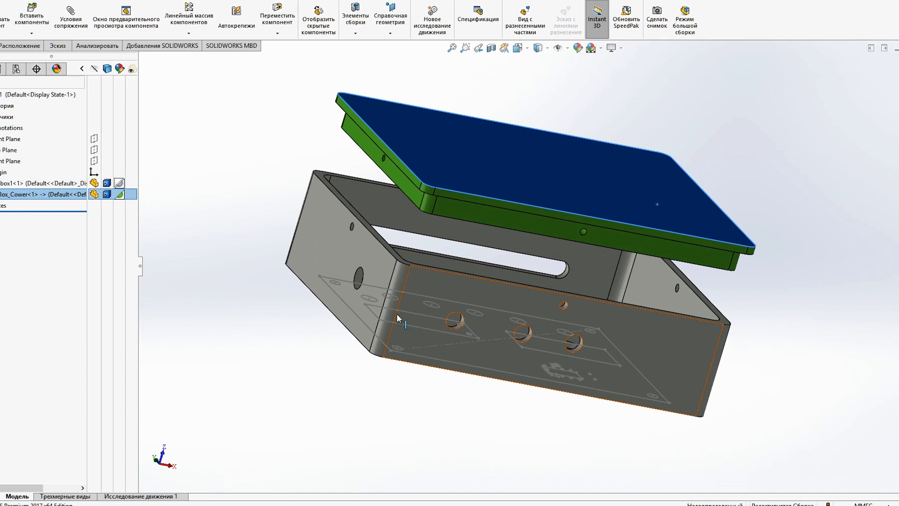
{"action": "mouse_move", "coordinate": [489, 307]}
{"action": "middle_mouse_down"}
{"action": "mouse_move", "coordinate": [621, 323]}
{"action": "mouse_move", "coordinate": [549, 348]}
{"action": "middle_mouse_up"}
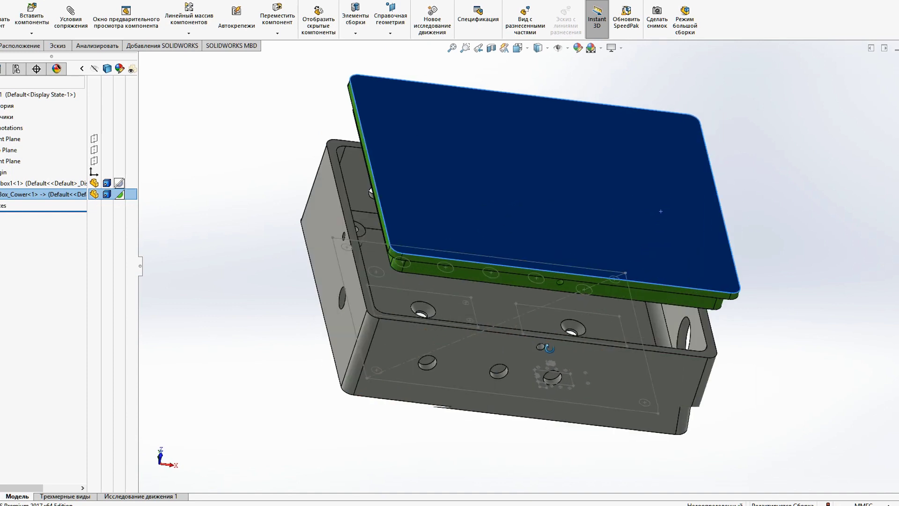
{"action": "middle_click_drag", "start_coordinate": [548, 349], "coordinate": [604, 354]}
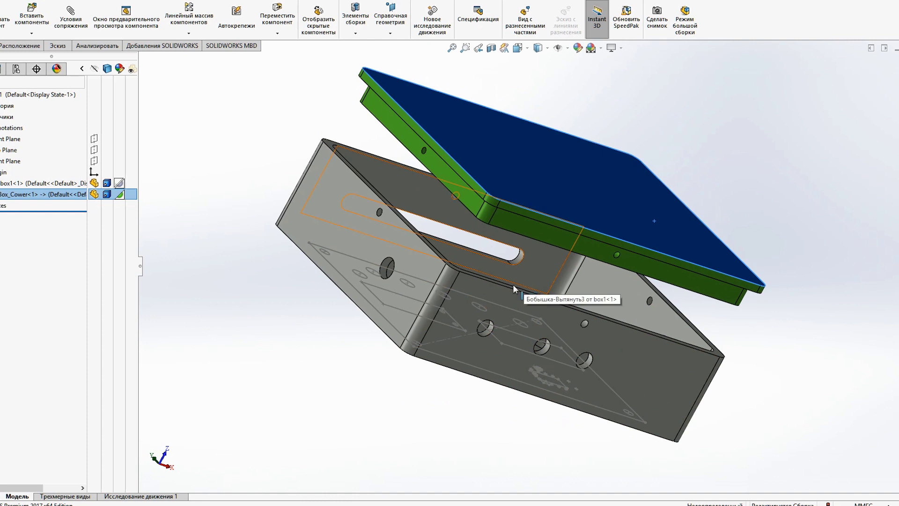
Step: Move the lid far off to the upper right, then box-select the grey box body
{"action": "left_click_drag", "start_coordinate": [546, 230], "coordinate": [538, 257]}
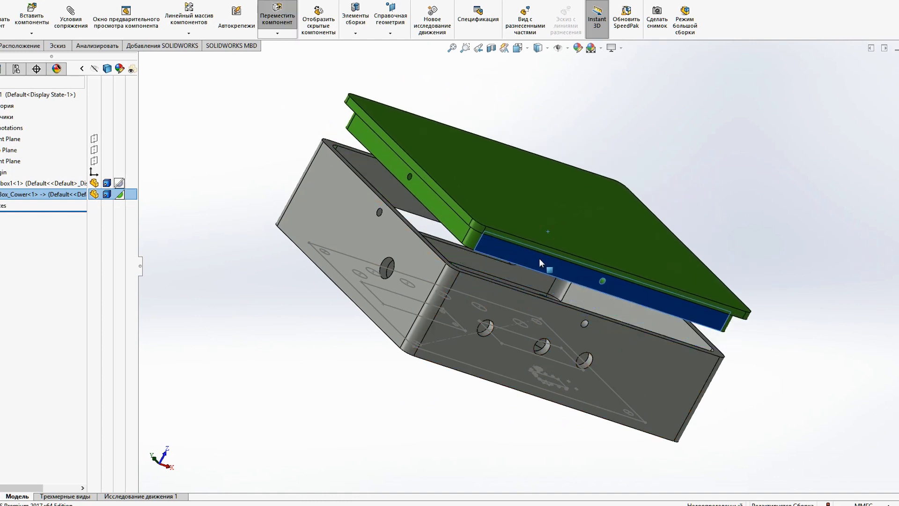
{"action": "middle_click_drag", "start_coordinate": [584, 342], "coordinate": [512, 345]}
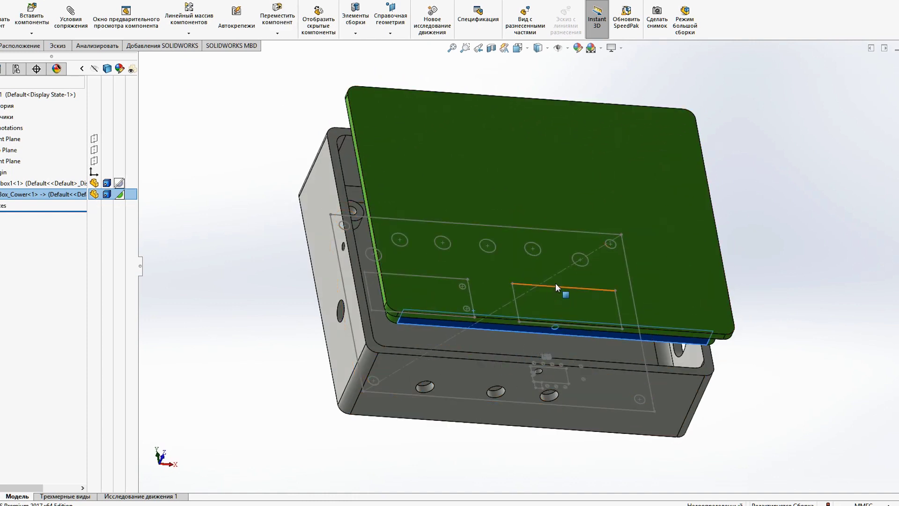
{"action": "middle_click_drag", "start_coordinate": [557, 287], "coordinate": [547, 417]}
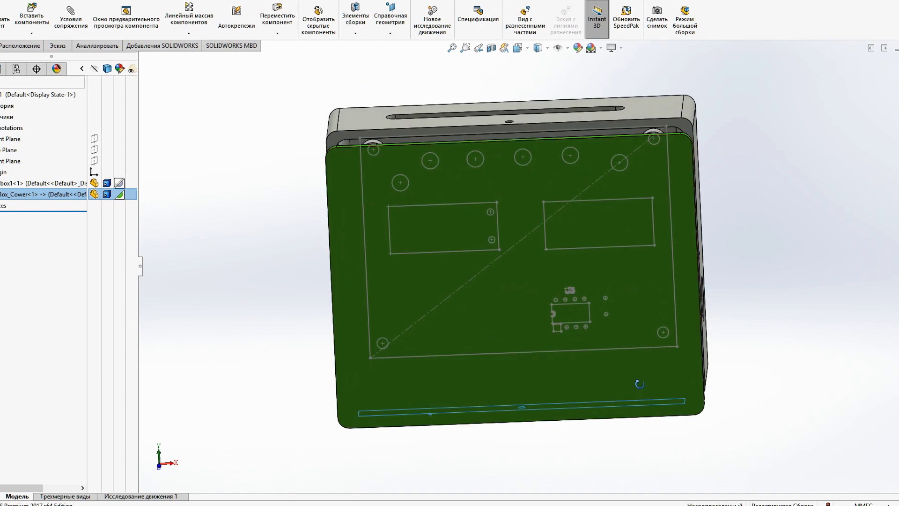
{"action": "key", "text": "ctrl+3"}
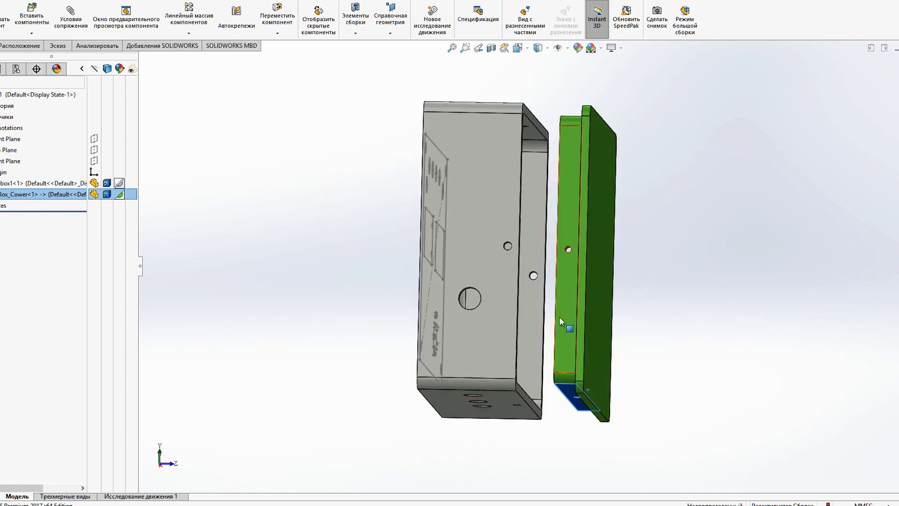
{"action": "left_click_drag", "start_coordinate": [561, 319], "coordinate": [525, 319]}
{"action": "key", "text": "Escape"}
{"action": "key", "text": "ctrl+7"}
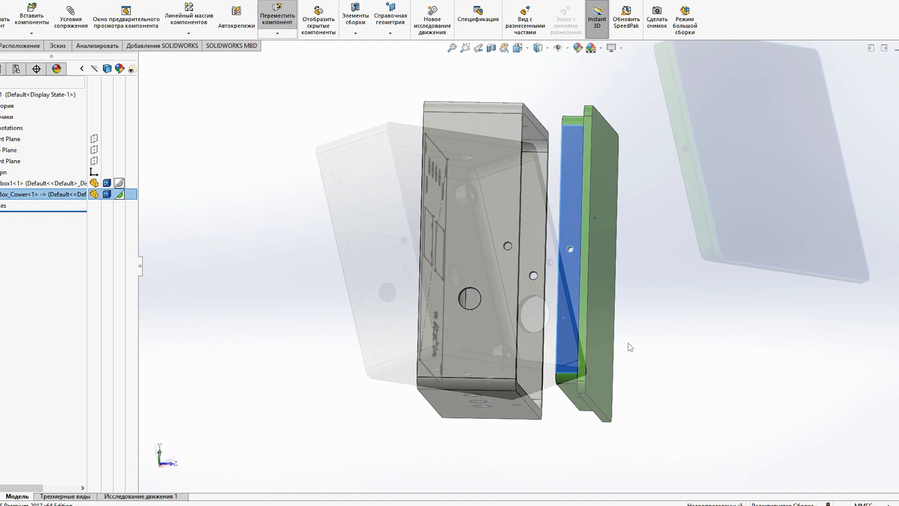
{"action": "left_click_drag", "start_coordinate": [281, 122], "coordinate": [608, 455]}
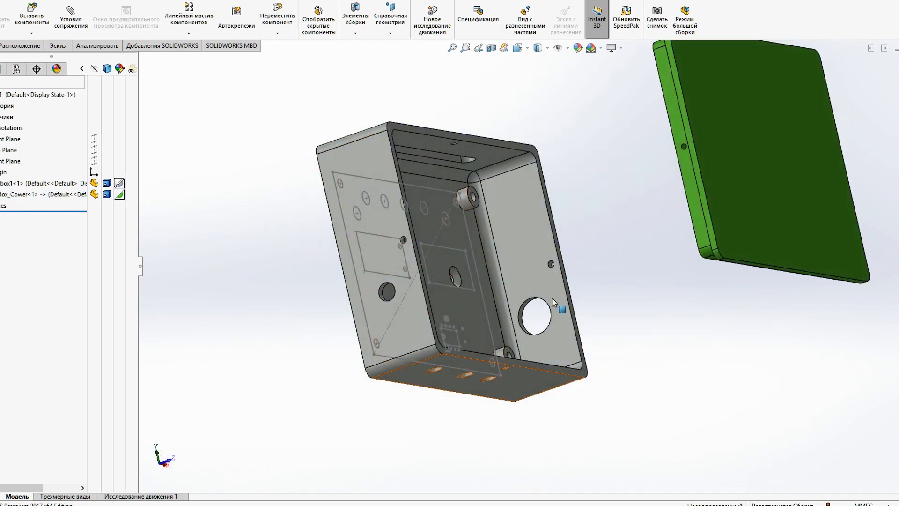
{"action": "left_click_drag", "start_coordinate": [267, 106], "coordinate": [632, 436]}
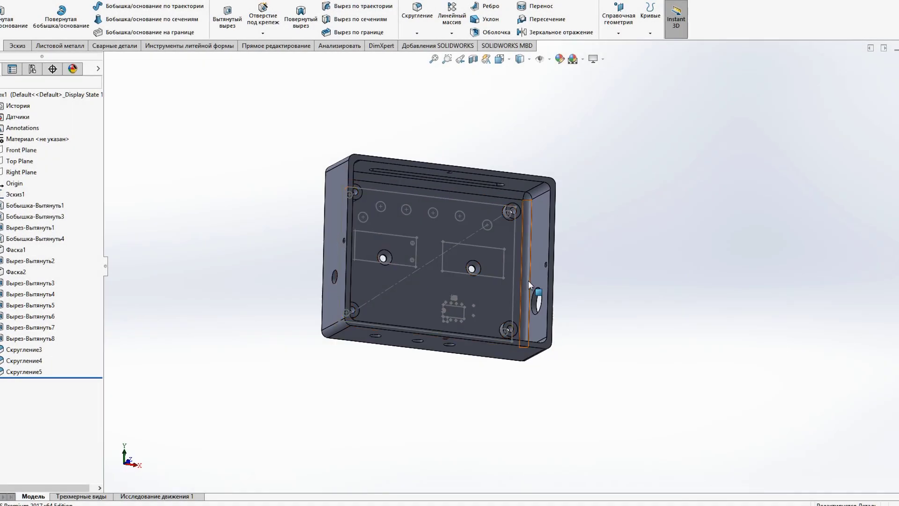
Step: Orbit the box part to view its top wall and interior
{"action": "middle_click_drag", "start_coordinate": [527, 254], "coordinate": [364, 188]}
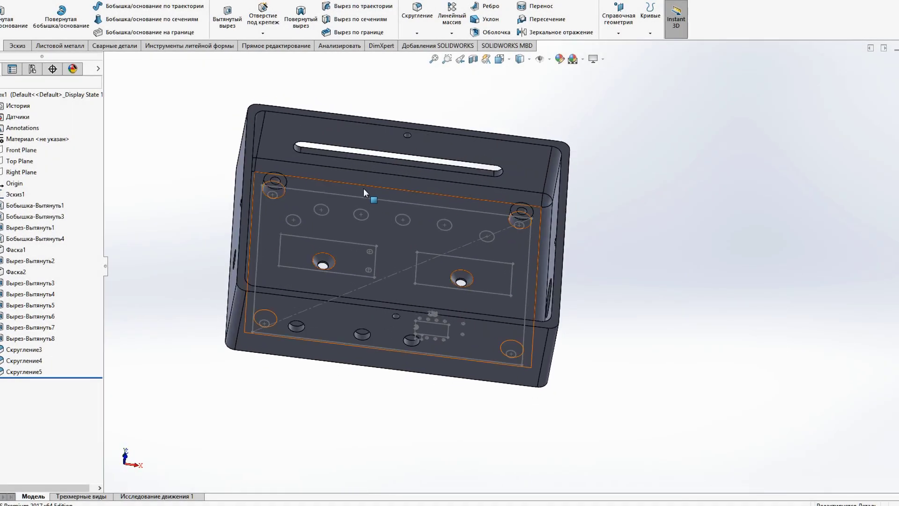
{"action": "mouse_move", "coordinate": [339, 257]}
{"action": "middle_mouse_down"}
{"action": "mouse_move", "coordinate": [451, 313]}
{"action": "mouse_move", "coordinate": [607, 306]}
{"action": "middle_mouse_up"}
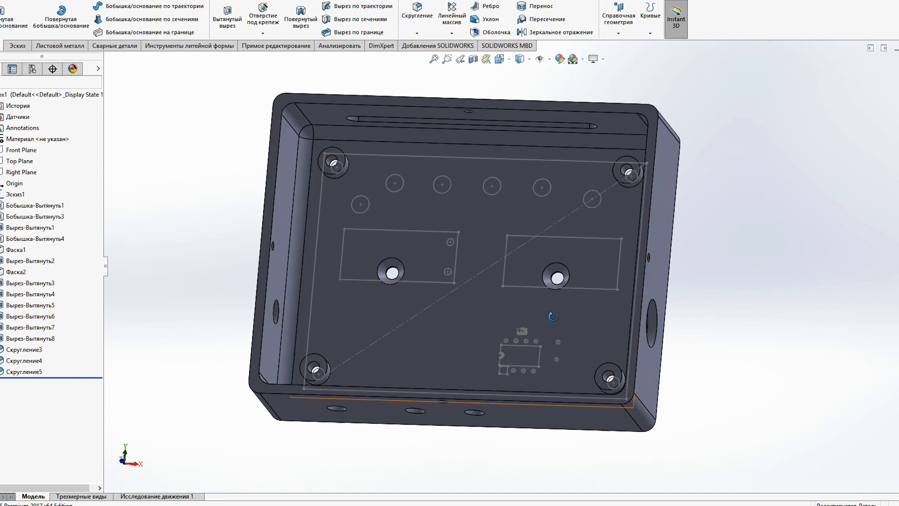
{"action": "middle_click_drag", "start_coordinate": [563, 317], "coordinate": [573, 331]}
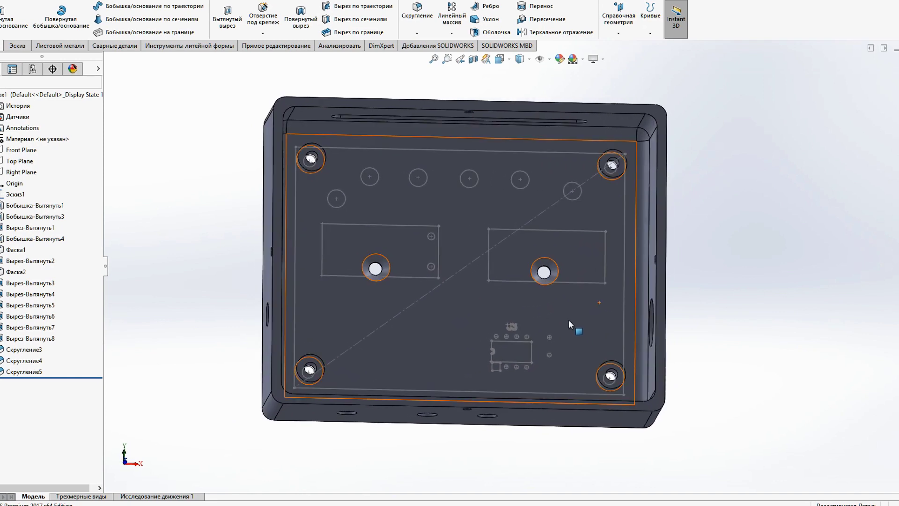
{"action": "middle_click_drag", "start_coordinate": [544, 308], "coordinate": [450, 301]}
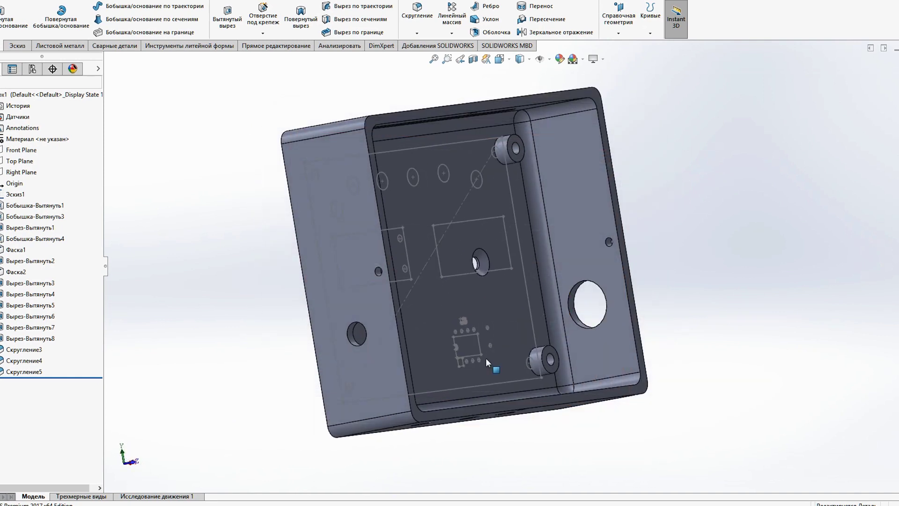
{"action": "mouse_move", "coordinate": [522, 286]}
{"action": "middle_mouse_down"}
{"action": "mouse_move", "coordinate": [589, 306]}
{"action": "mouse_move", "coordinate": [565, 295]}
{"action": "mouse_move", "coordinate": [522, 311]}
{"action": "mouse_move", "coordinate": [467, 373]}
{"action": "mouse_move", "coordinate": [380, 176]}
{"action": "middle_mouse_up"}
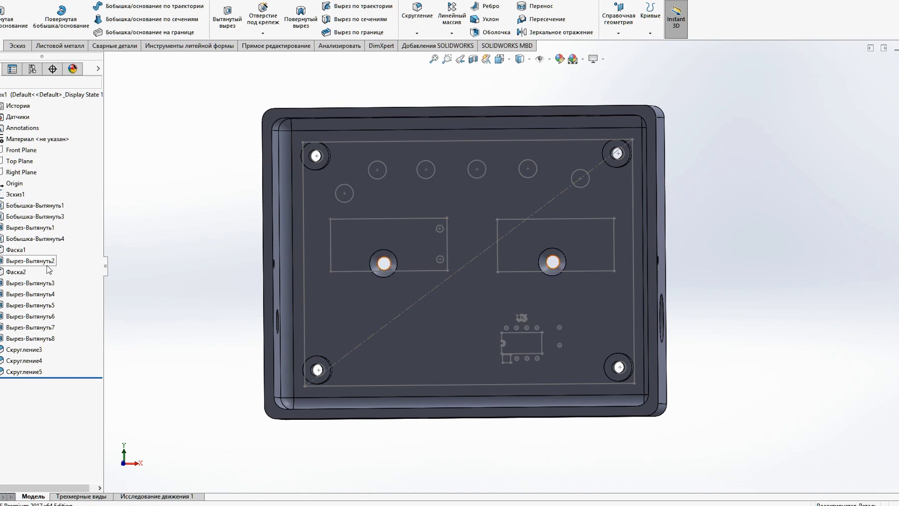
{"action": "middle_click_drag", "start_coordinate": [335, 304], "coordinate": [346, 306]}
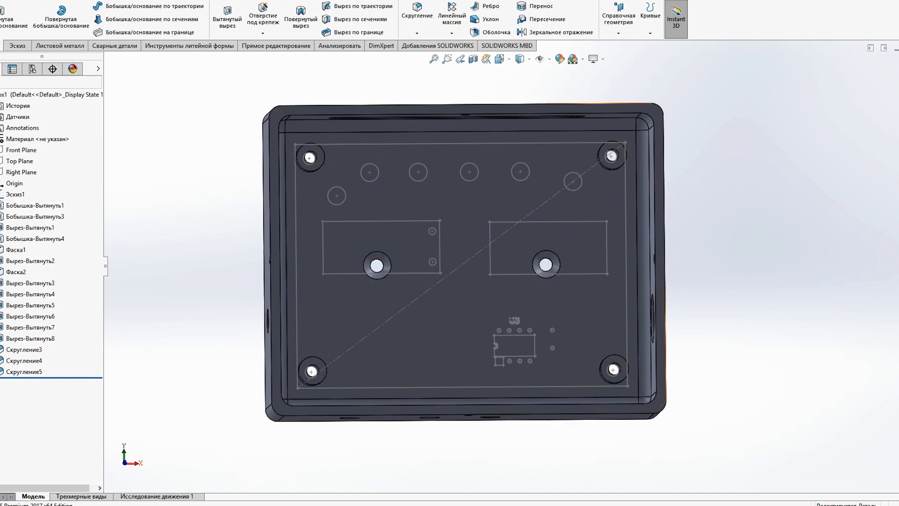
Step: Select the sketch Эскиз1 in the feature tree to show its board outline
{"action": "left_click", "coordinate": [15, 194]}
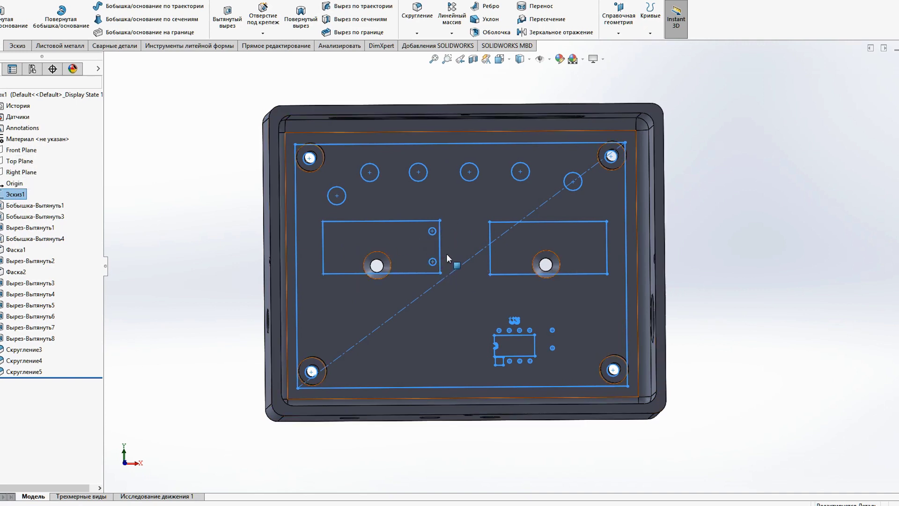
{"action": "left_click", "coordinate": [728, 266]}
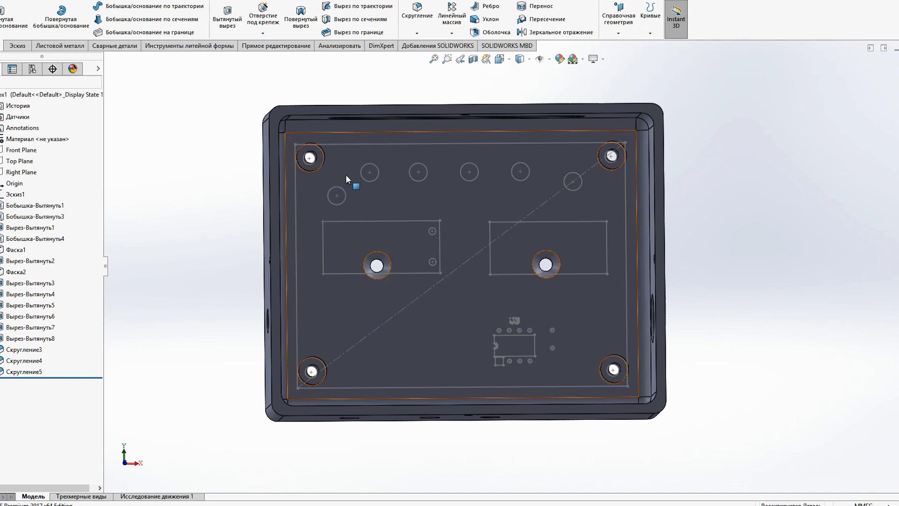
{"action": "left_click", "coordinate": [18, 195]}
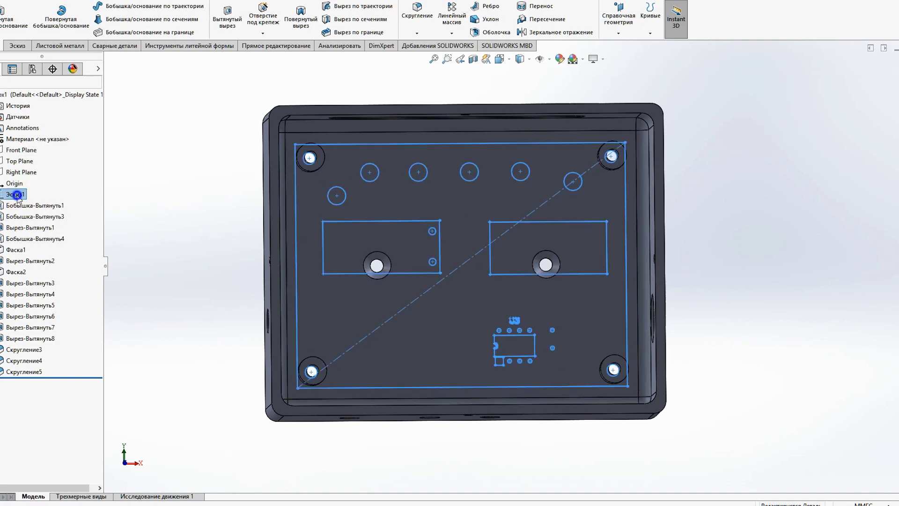
Step: Edit Эскиз1 to review it, exit the sketch, and inspect the box from the front
{"action": "right_click", "coordinate": [18, 195]}
{"action": "left_click", "coordinate": [28, 166]}
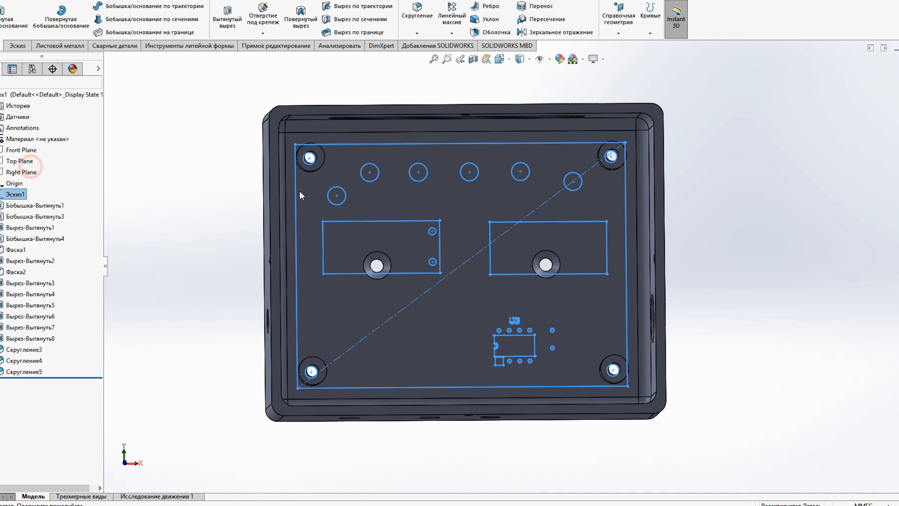
{"action": "mouse_move", "coordinate": [725, 107]}
{"action": "left_mouse_down"}
{"action": "mouse_move", "coordinate": [393, 417]}
{"action": "mouse_move", "coordinate": [220, 375]}
{"action": "left_mouse_up"}
{"action": "left_click", "coordinate": [763, 305]}
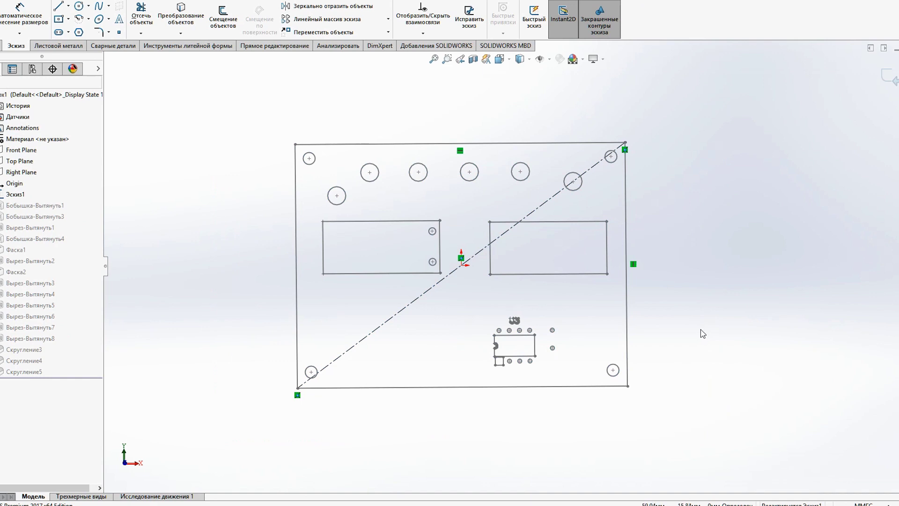
{"action": "key", "text": "ctrl+b"}
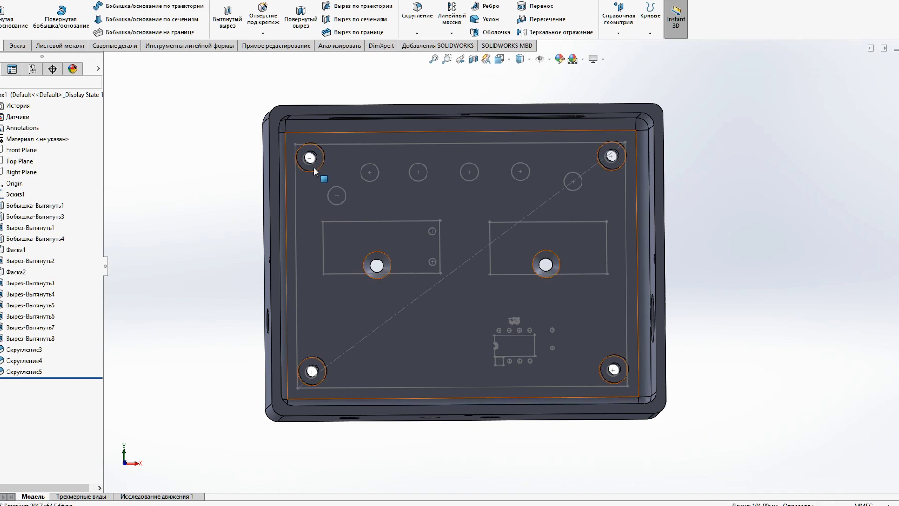
{"action": "mouse_move", "coordinate": [646, 276]}
{"action": "middle_mouse_down"}
{"action": "mouse_move", "coordinate": [634, 192]}
{"action": "mouse_move", "coordinate": [423, 271]}
{"action": "mouse_move", "coordinate": [504, 125]}
{"action": "middle_mouse_up"}
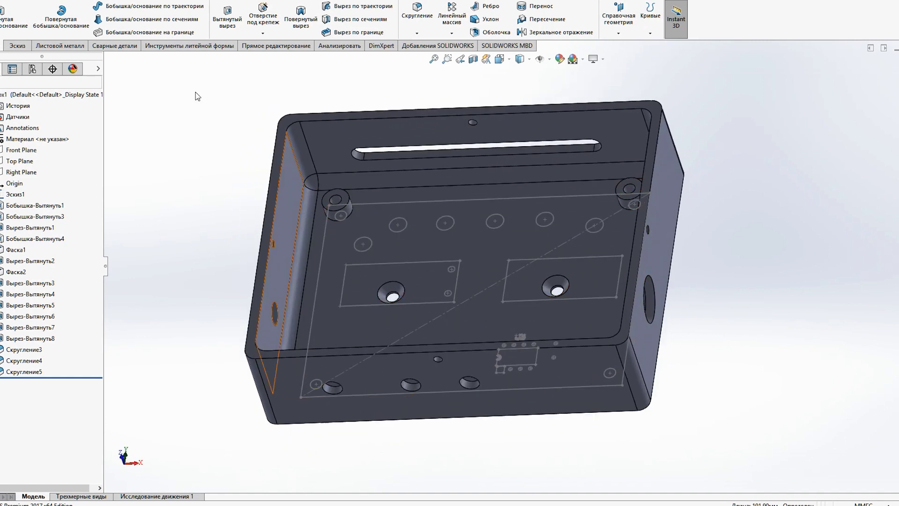
{"action": "key", "text": "ctrl+1"}
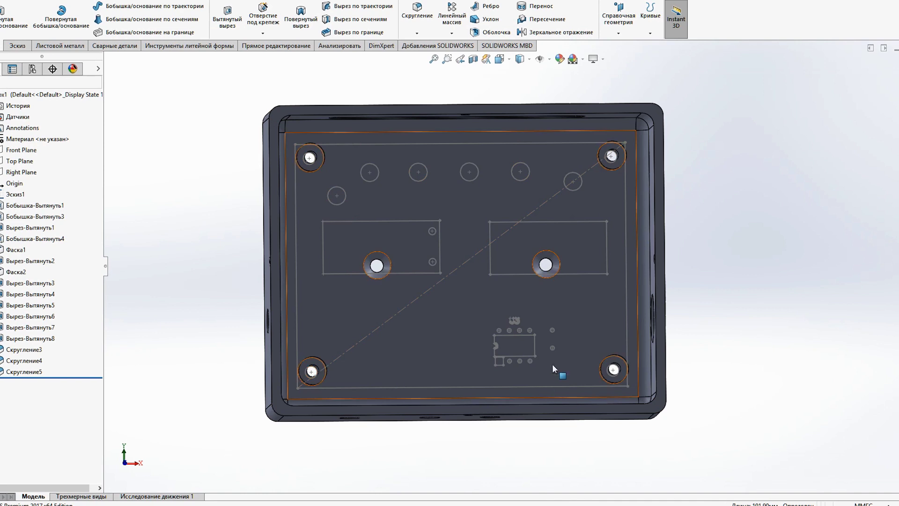
{"action": "mouse_move", "coordinate": [552, 363]}
{"action": "middle_mouse_down"}
{"action": "mouse_move", "coordinate": [633, 192]}
{"action": "mouse_move", "coordinate": [423, 302]}
{"action": "mouse_move", "coordinate": [727, 205]}
{"action": "middle_mouse_up"}
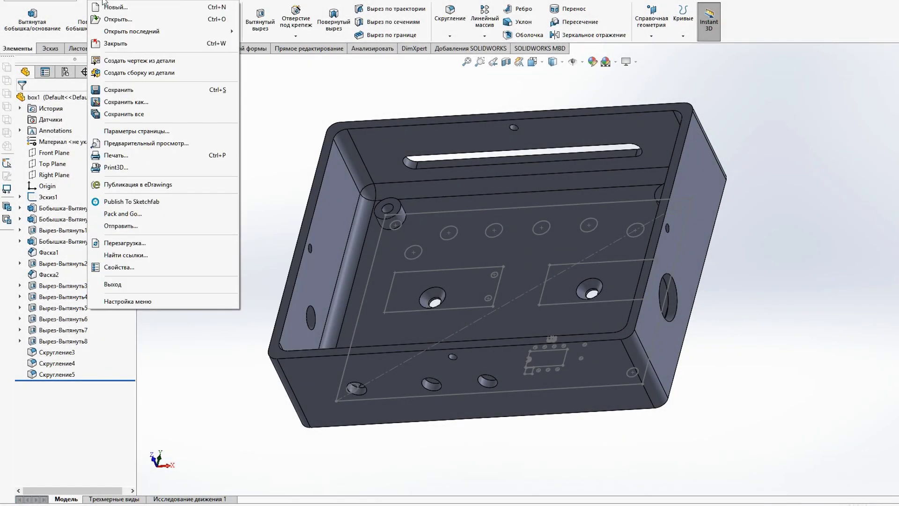
Step: Create a new assembly (Сборка) document
{"action": "left_click", "coordinate": [104, 6]}
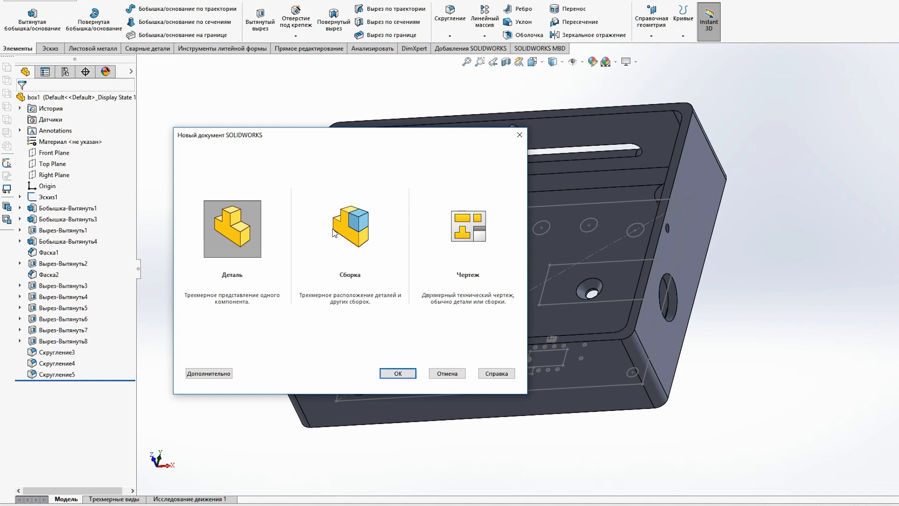
{"action": "left_click", "coordinate": [359, 239]}
{"action": "left_click", "coordinate": [403, 372]}
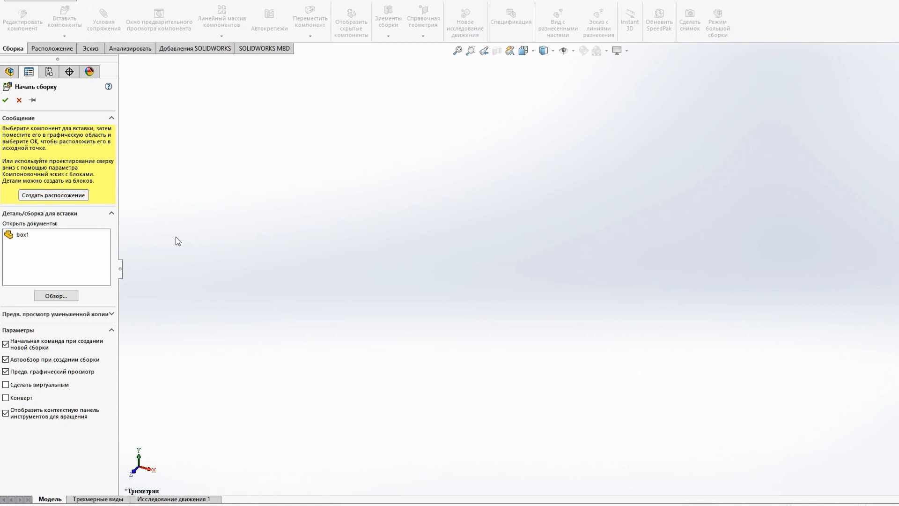
Step: Insert box1 from the open documents and drop it into the graphics area
{"action": "left_click", "coordinate": [20, 237]}
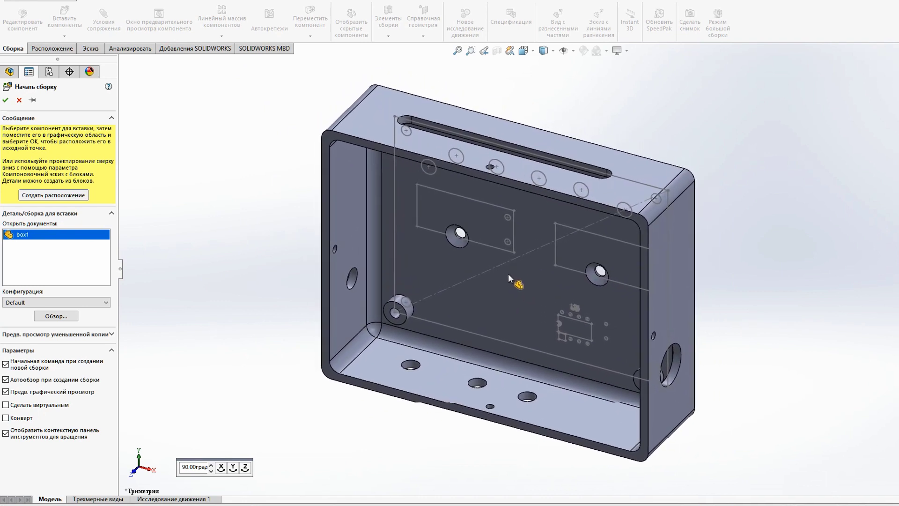
{"action": "left_click", "coordinate": [516, 266]}
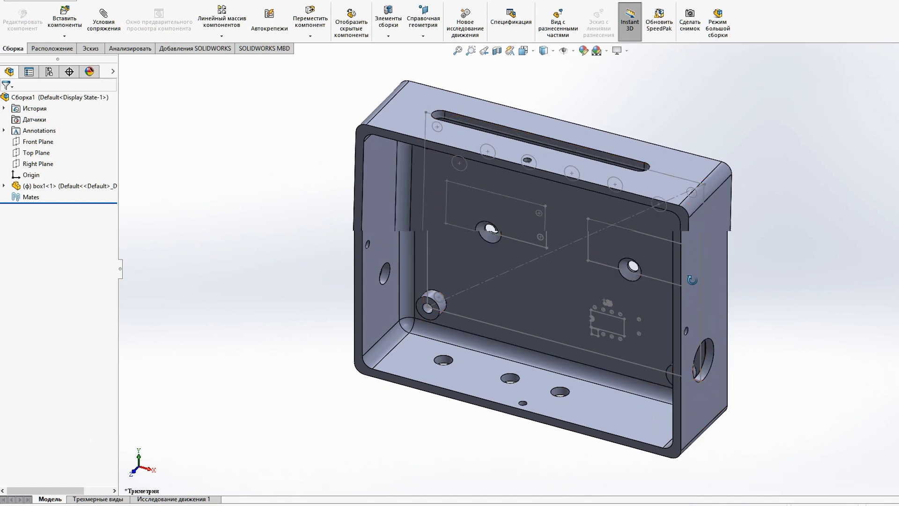
Step: Expand box1<1> in the feature tree and orbit the view until Z points up
{"action": "middle_click_drag", "start_coordinate": [698, 281], "coordinate": [687, 156]}
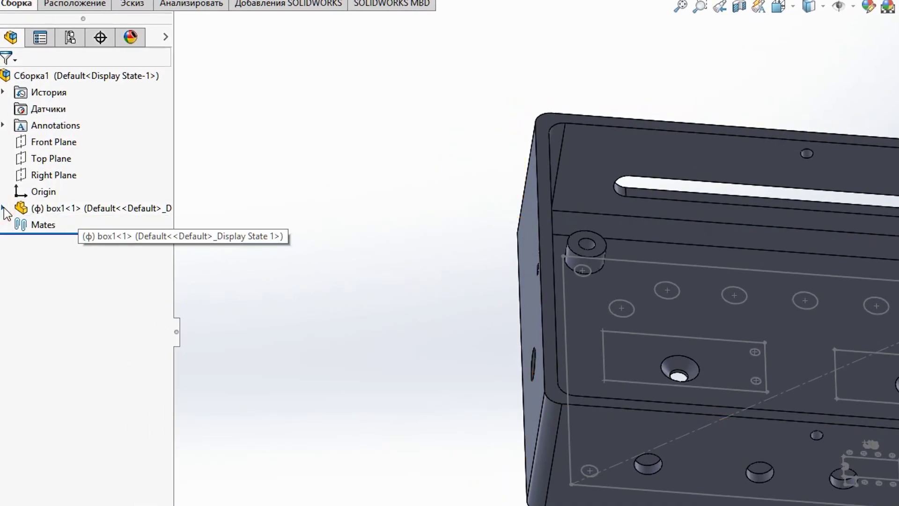
{"action": "left_click", "coordinate": [2, 208]}
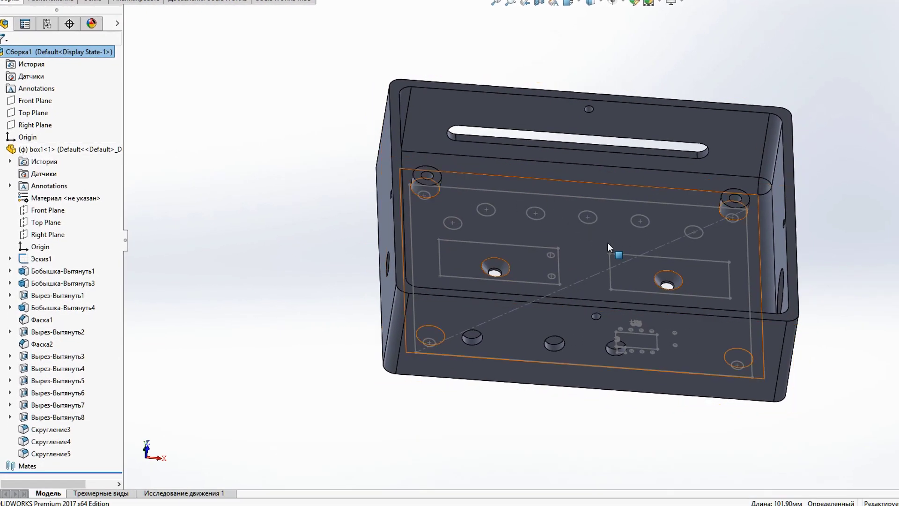
{"action": "mouse_move", "coordinate": [616, 253]}
{"action": "middle_mouse_down"}
{"action": "mouse_move", "coordinate": [613, 265]}
{"action": "mouse_move", "coordinate": [665, 271]}
{"action": "middle_mouse_up"}
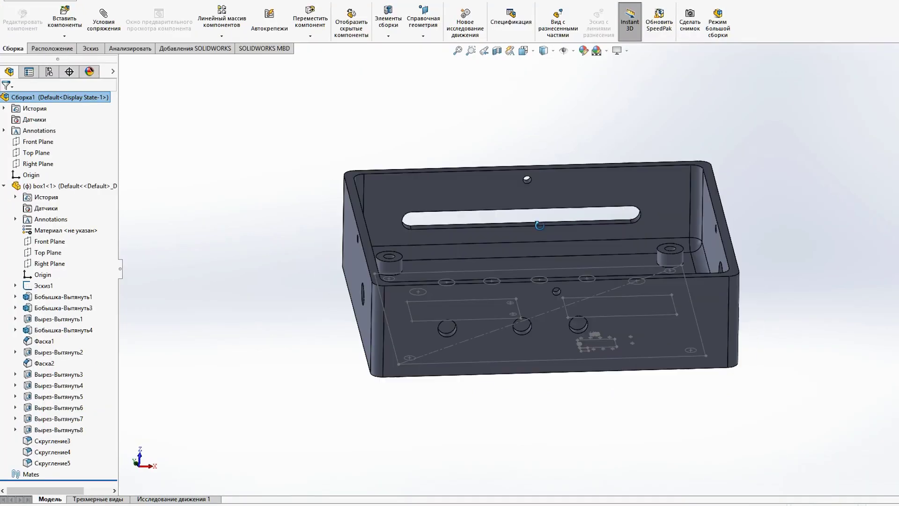
{"action": "mouse_move", "coordinate": [764, 42]}
{"action": "middle_mouse_down"}
{"action": "mouse_move", "coordinate": [582, 281]}
{"action": "mouse_move", "coordinate": [772, 378]}
{"action": "middle_mouse_up"}
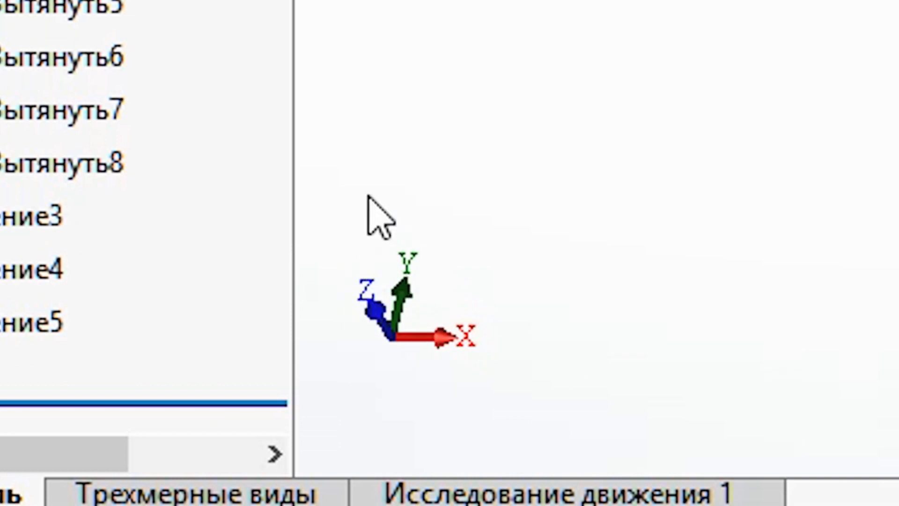
{"action": "middle_click_drag", "start_coordinate": [609, 281], "coordinate": [627, 263]}
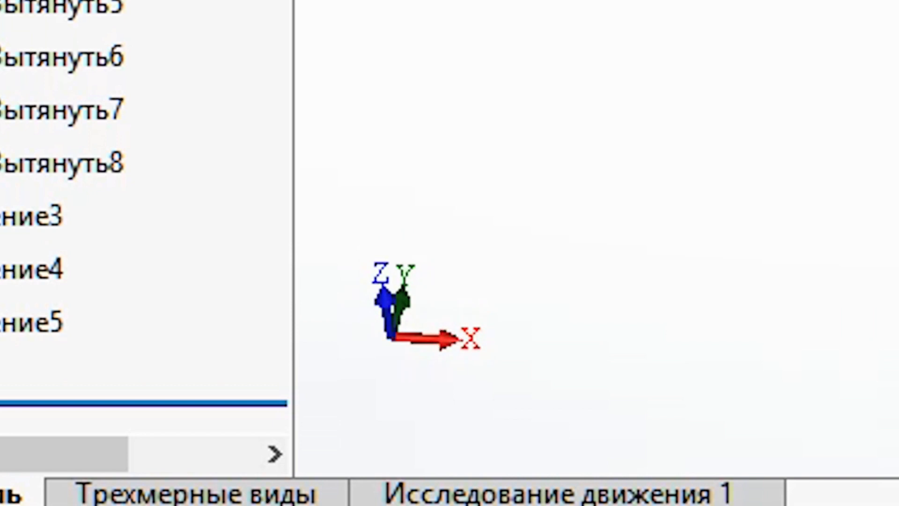
Step: Zoom to fit, collapse box1<1>'s feature list, and orbit to look down into the box
{"action": "key", "text": "f"}
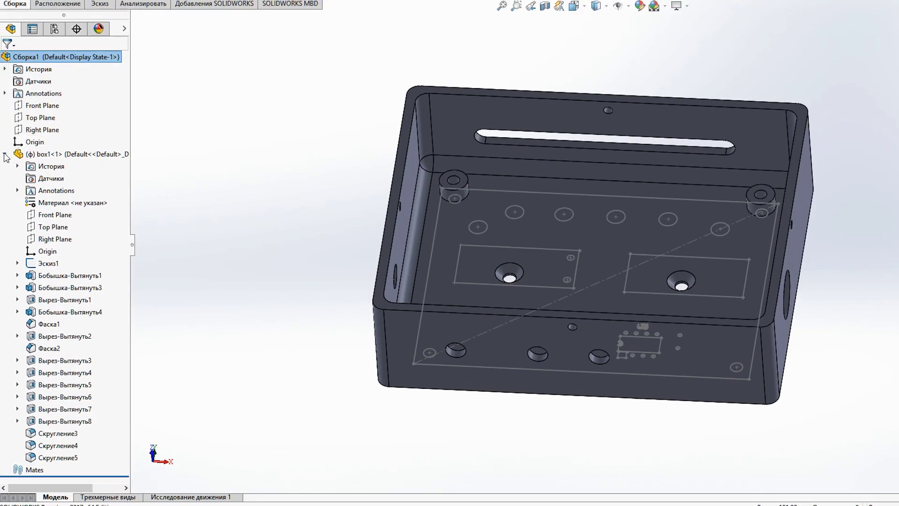
{"action": "left_click", "coordinate": [5, 154]}
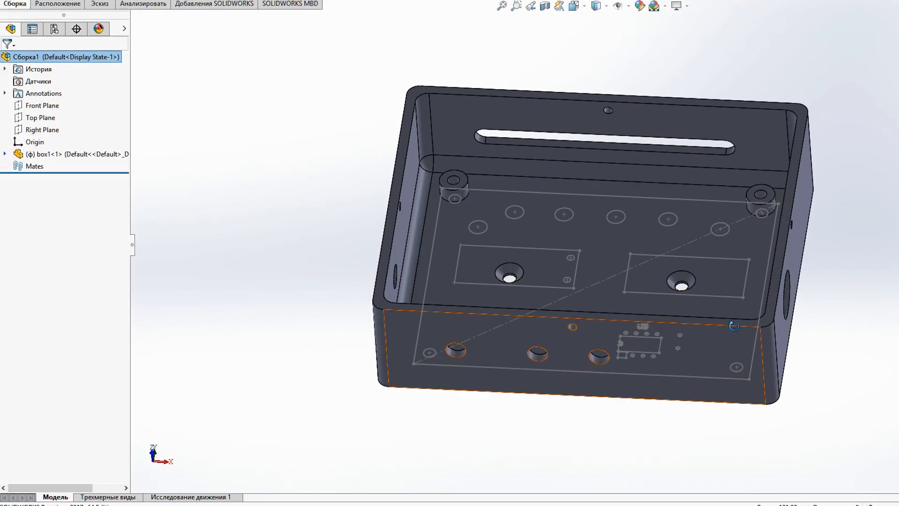
{"action": "middle_click_drag", "start_coordinate": [734, 325], "coordinate": [709, 349]}
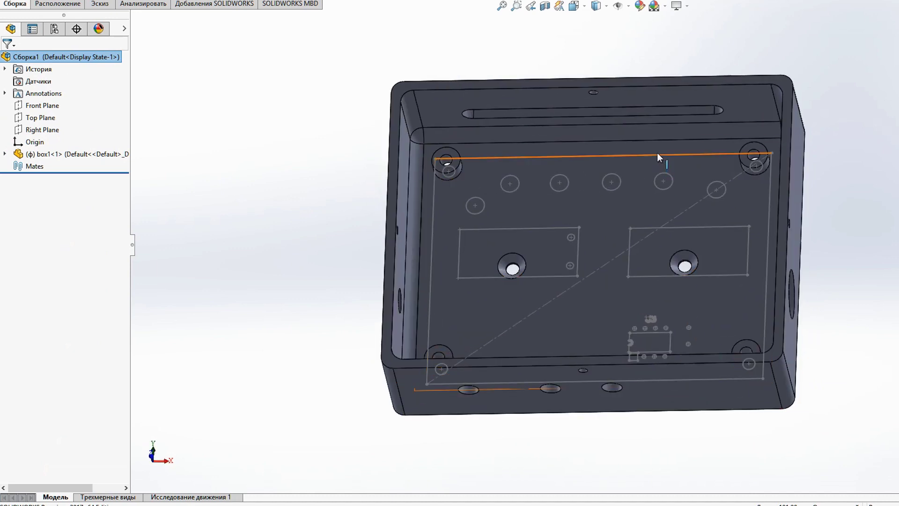
{"action": "mouse_move", "coordinate": [592, 223]}
{"action": "middle_mouse_down"}
{"action": "mouse_move", "coordinate": [610, 233]}
{"action": "mouse_move", "coordinate": [584, 217]}
{"action": "middle_mouse_up"}
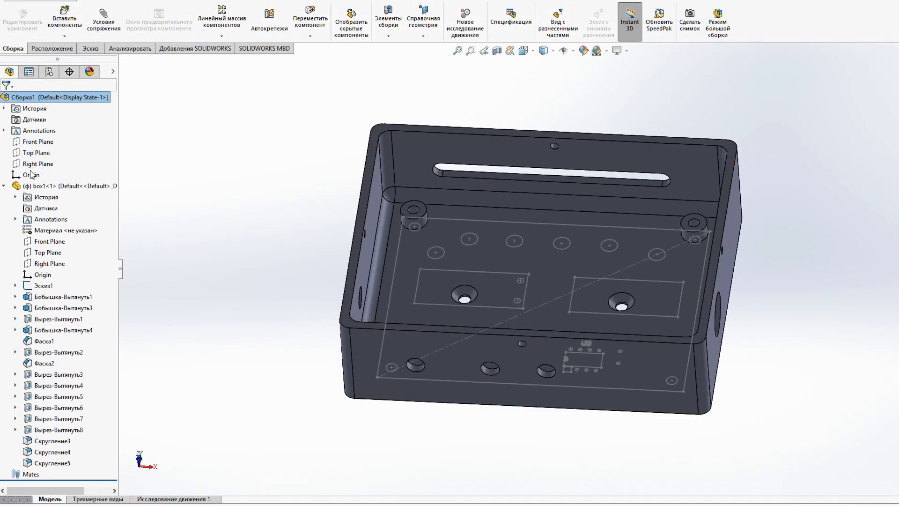
{"action": "left_click", "coordinate": [5, 186]}
{"action": "mouse_move", "coordinate": [673, 351]}
{"action": "middle_mouse_down"}
{"action": "mouse_move", "coordinate": [681, 390]}
{"action": "mouse_move", "coordinate": [668, 395]}
{"action": "middle_mouse_up"}
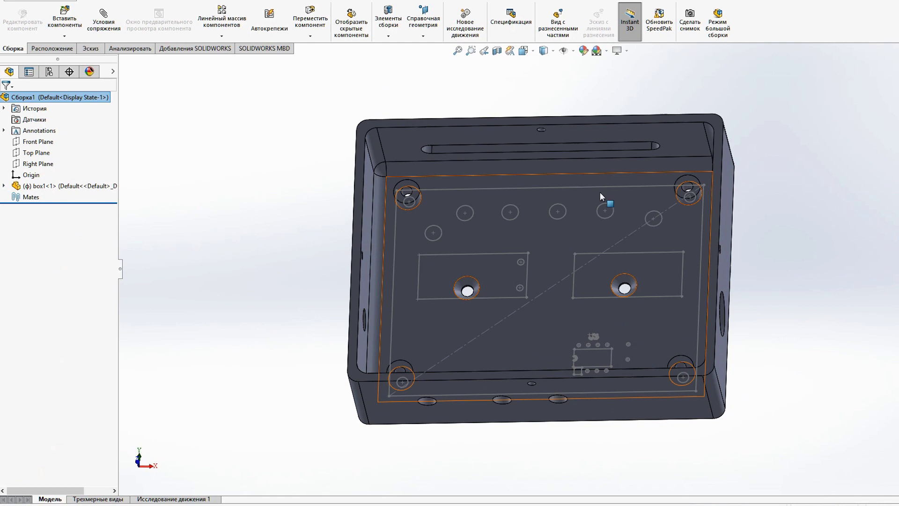
{"action": "middle_click_drag", "start_coordinate": [541, 248], "coordinate": [539, 252]}
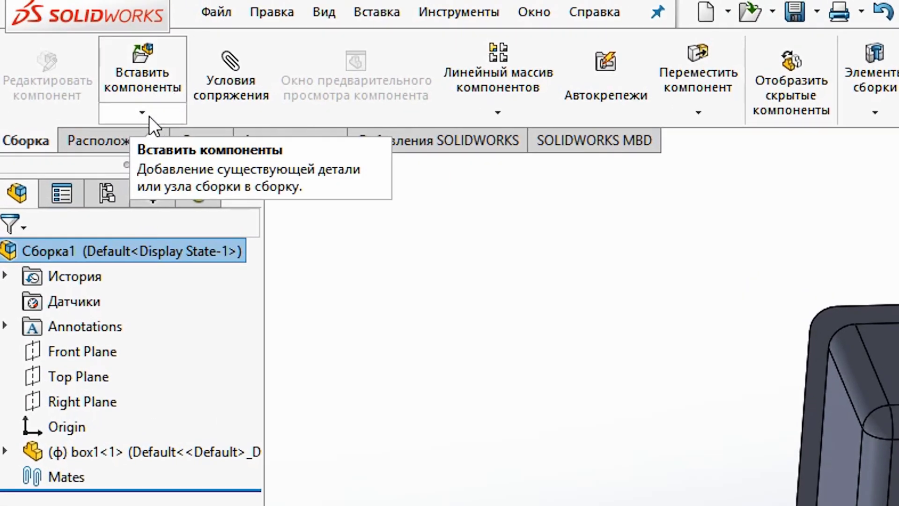
Step: Create a new Деталь part in the assembly via Вставить компоненты > Создать
{"action": "left_click", "coordinate": [149, 116]}
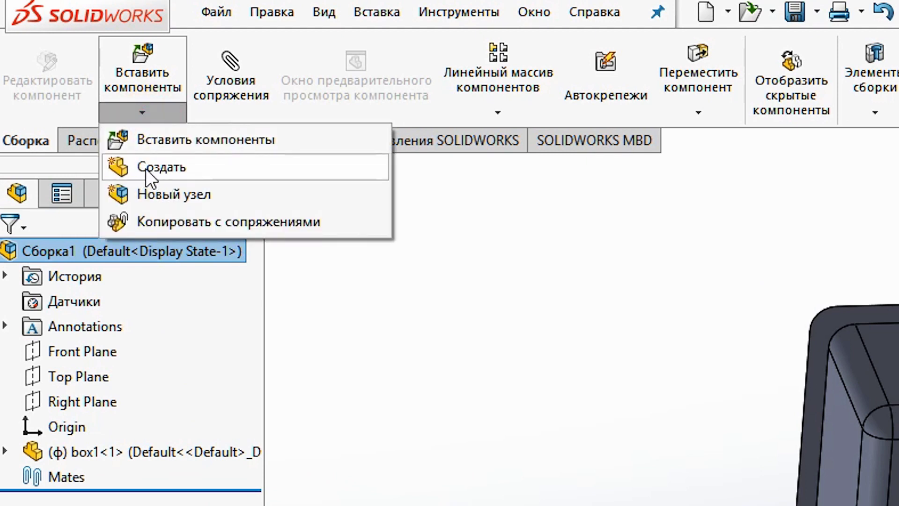
{"action": "left_click", "coordinate": [178, 172]}
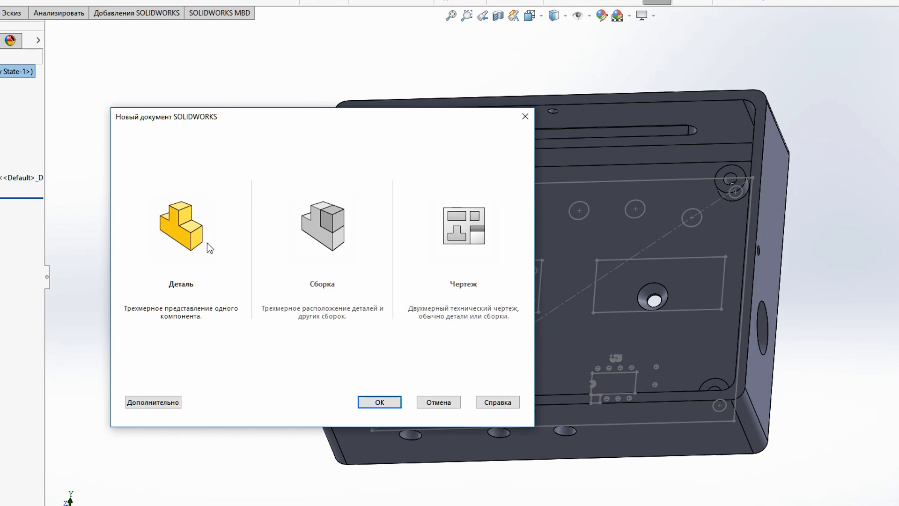
{"action": "left_click", "coordinate": [185, 238]}
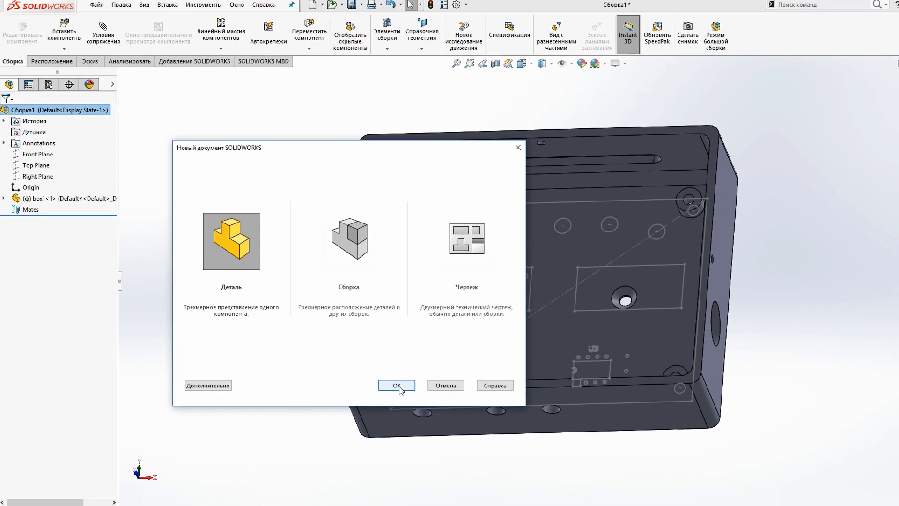
{"action": "left_click", "coordinate": [397, 386]}
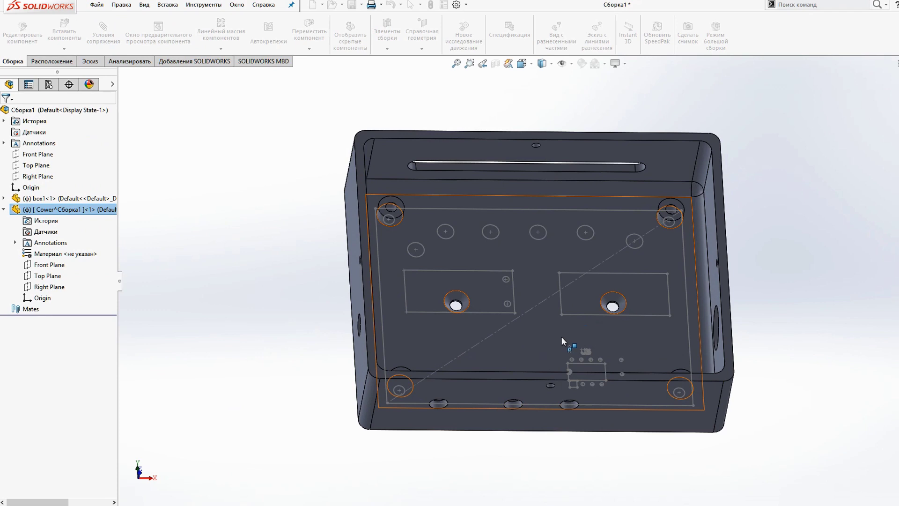
Step: Orbit and zoom onto the box, then pick its top rim face to sketch the Cower part
{"action": "middle_click_drag", "start_coordinate": [493, 327], "coordinate": [481, 338]}
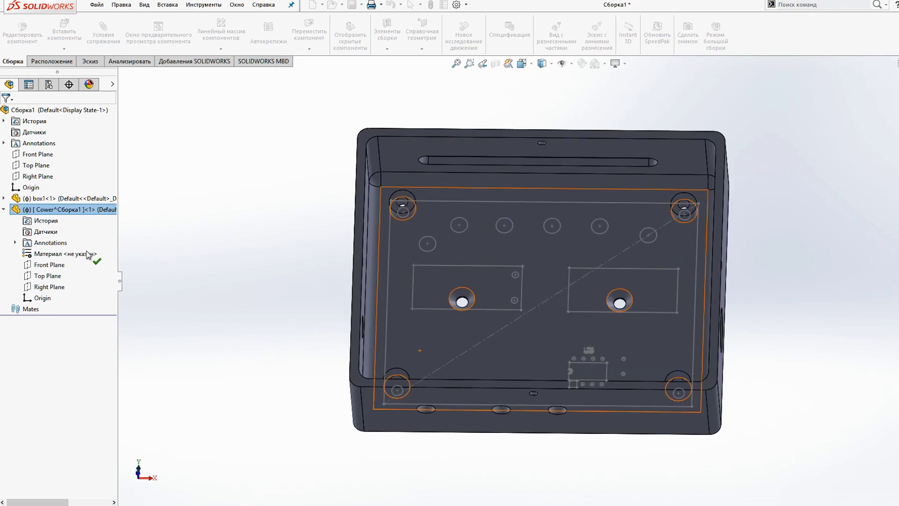
{"action": "scroll", "coordinate": [553, 262], "scroll_direction": "down", "scroll_amount": 2}
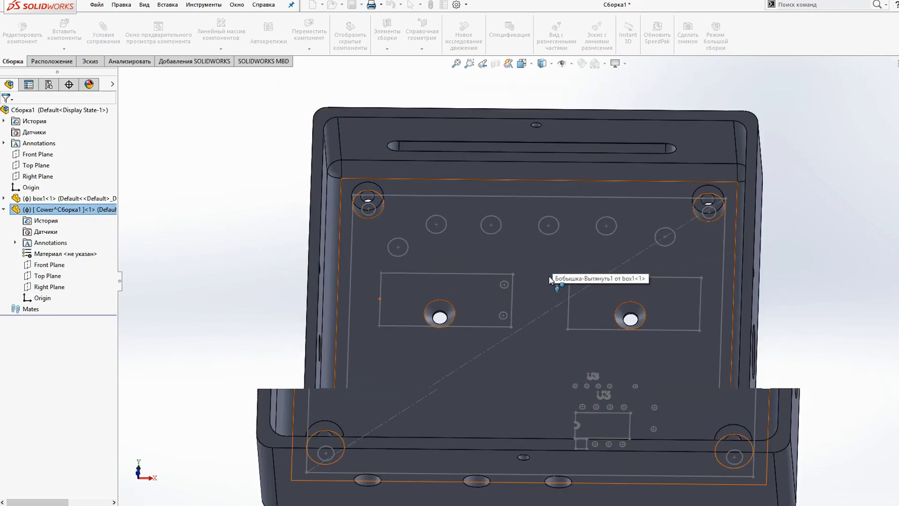
{"action": "scroll", "coordinate": [524, 206], "scroll_direction": "up", "scroll_amount": 2}
{"action": "middle_click_drag", "start_coordinate": [524, 171], "coordinate": [512, 151]}
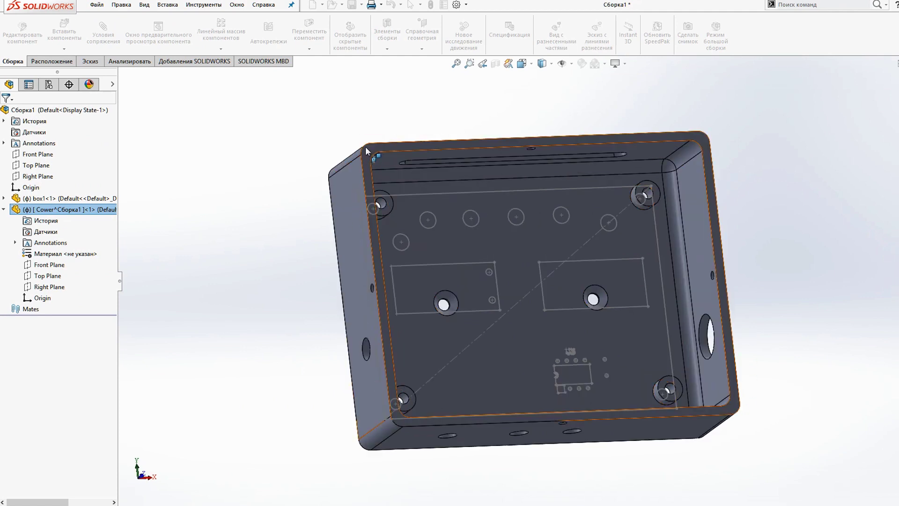
{"action": "scroll", "coordinate": [608, 162], "scroll_direction": "down", "scroll_amount": 2}
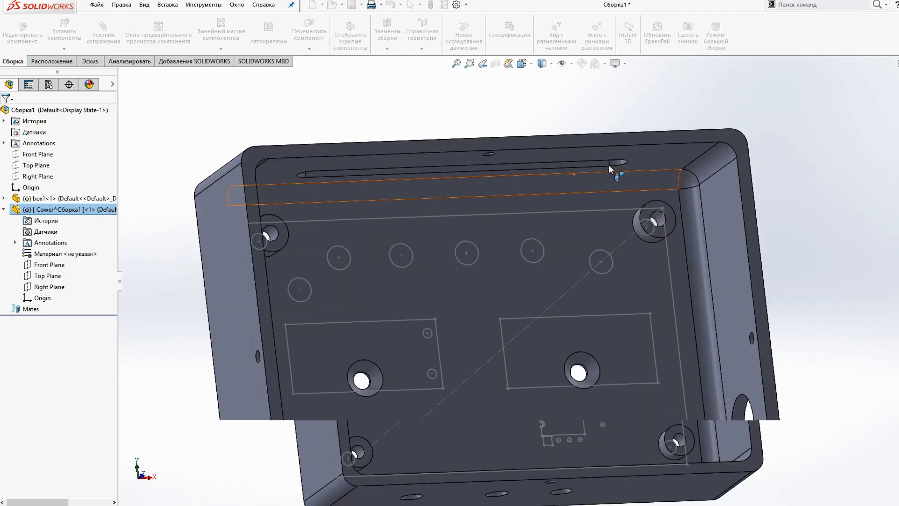
{"action": "left_click", "coordinate": [308, 150]}
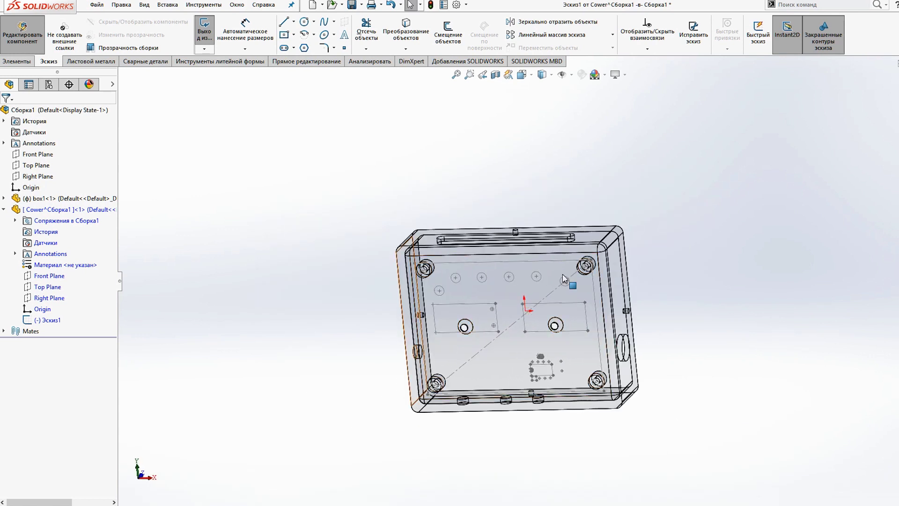
Step: Expand the Mates folder and select the in-place mate На месте1
{"action": "left_click", "coordinate": [3, 331]}
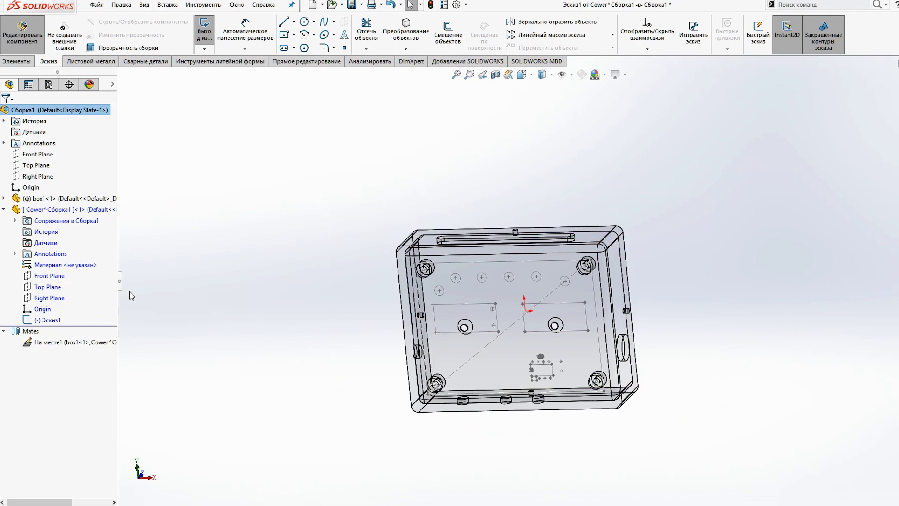
{"action": "scroll", "coordinate": [452, 305], "scroll_direction": "down", "scroll_amount": 1}
{"action": "scroll", "coordinate": [452, 305], "scroll_direction": "down", "scroll_amount": 1}
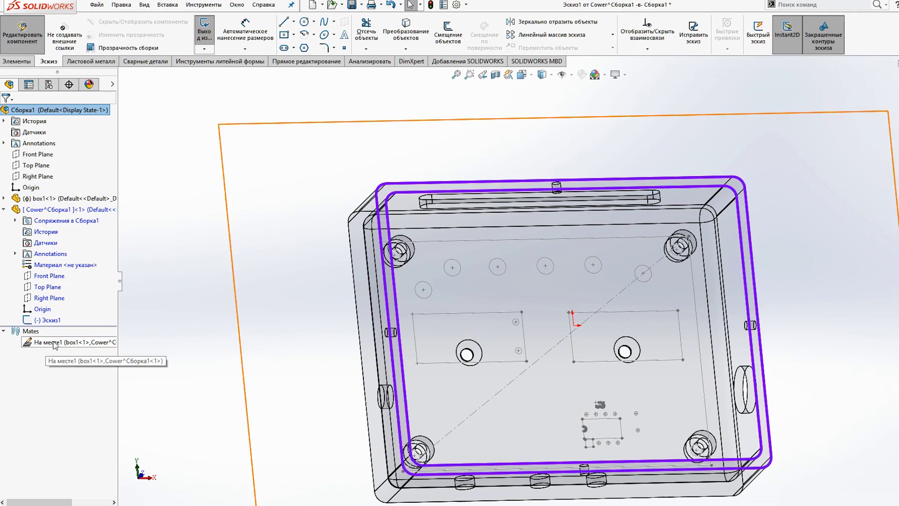
{"action": "left_click", "coordinate": [55, 345]}
Step: Orbit the model to inspect the mate, then show and deselect the lid's Right Plane
{"action": "mouse_move", "coordinate": [515, 281]}
{"action": "middle_mouse_down"}
{"action": "mouse_move", "coordinate": [534, 227]}
{"action": "mouse_move", "coordinate": [495, 255]}
{"action": "mouse_move", "coordinate": [521, 275]}
{"action": "middle_mouse_up"}
{"action": "scroll", "coordinate": [521, 274], "scroll_direction": "down", "scroll_amount": 3}
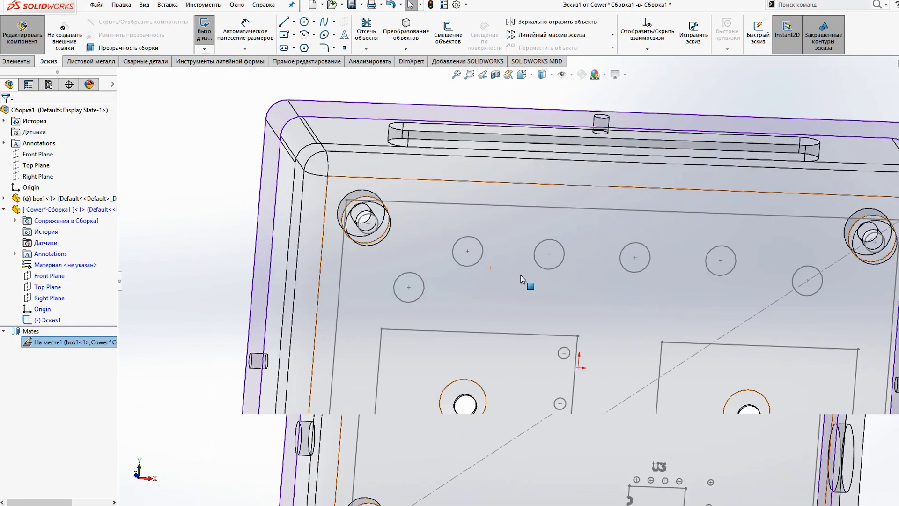
{"action": "scroll", "coordinate": [520, 274], "scroll_direction": "up", "scroll_amount": 3}
{"action": "scroll", "coordinate": [607, 327], "scroll_direction": "up", "scroll_amount": 2}
{"action": "mouse_move", "coordinate": [637, 322]}
{"action": "middle_mouse_down"}
{"action": "mouse_move", "coordinate": [708, 324]}
{"action": "mouse_move", "coordinate": [698, 327]}
{"action": "middle_mouse_up"}
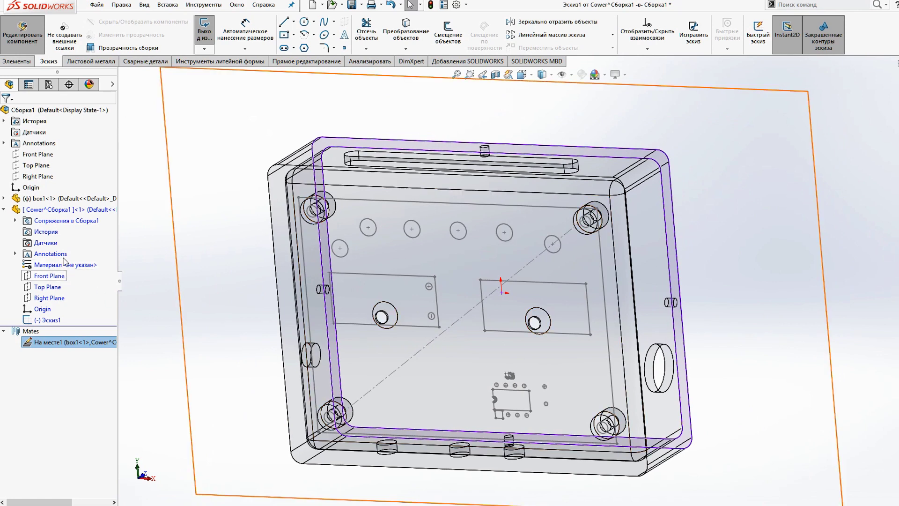
{"action": "scroll", "coordinate": [568, 277], "scroll_direction": "down", "scroll_amount": 3}
{"action": "scroll", "coordinate": [568, 277], "scroll_direction": "up", "scroll_amount": 3}
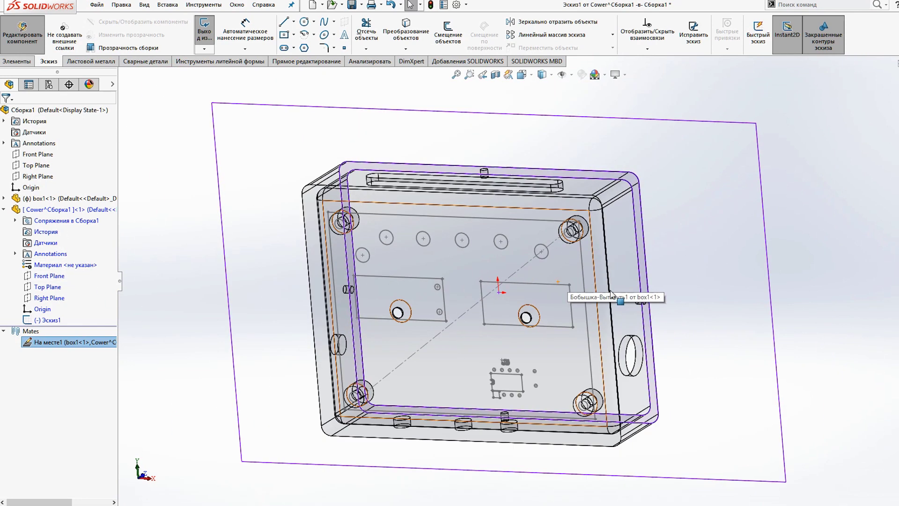
{"action": "middle_click_drag", "start_coordinate": [609, 295], "coordinate": [606, 292]}
{"action": "left_click", "coordinate": [61, 299]}
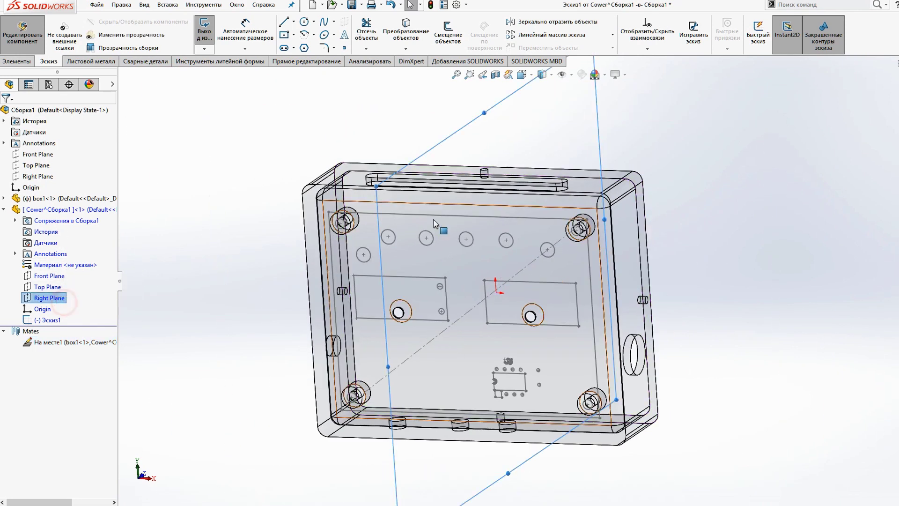
{"action": "left_click", "coordinate": [257, 205]}
Step: Show the Cower lid component's feature tree and bring up its Front Plane options
{"action": "mouse_move", "coordinate": [487, 364]}
{"action": "middle_mouse_down"}
{"action": "mouse_move", "coordinate": [606, 293]}
{"action": "mouse_move", "coordinate": [535, 249]}
{"action": "mouse_move", "coordinate": [603, 260]}
{"action": "mouse_move", "coordinate": [388, 273]}
{"action": "mouse_move", "coordinate": [450, 253]}
{"action": "middle_mouse_up"}
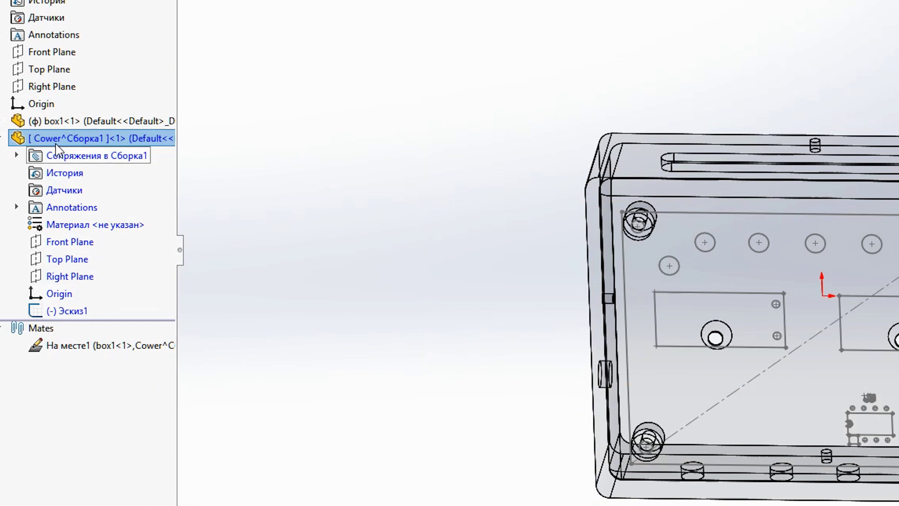
{"action": "left_click", "coordinate": [4, 138]}
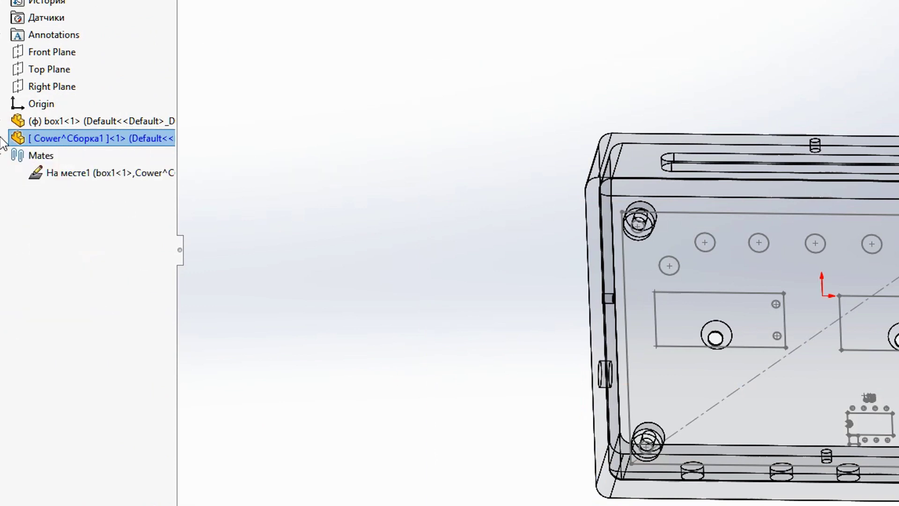
{"action": "left_click", "coordinate": [4, 139]}
{"action": "left_click", "coordinate": [3, 139]}
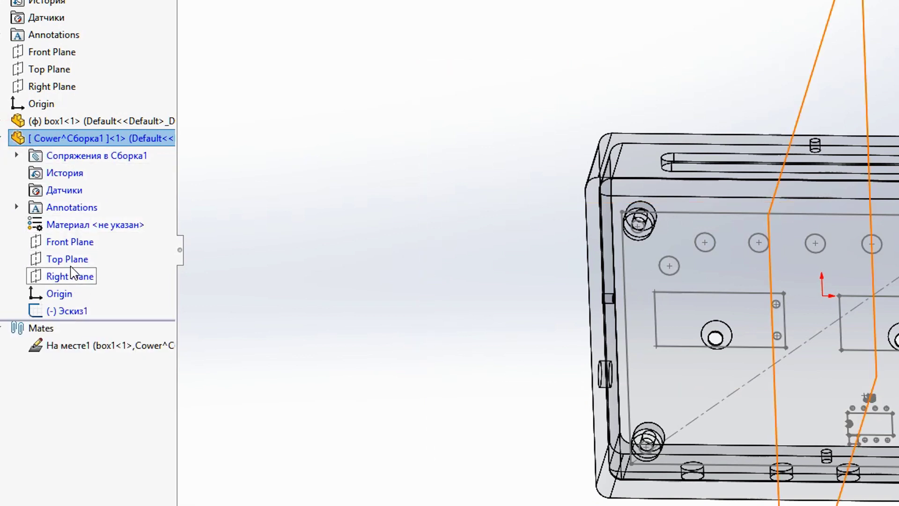
{"action": "right_click", "coordinate": [72, 242]}
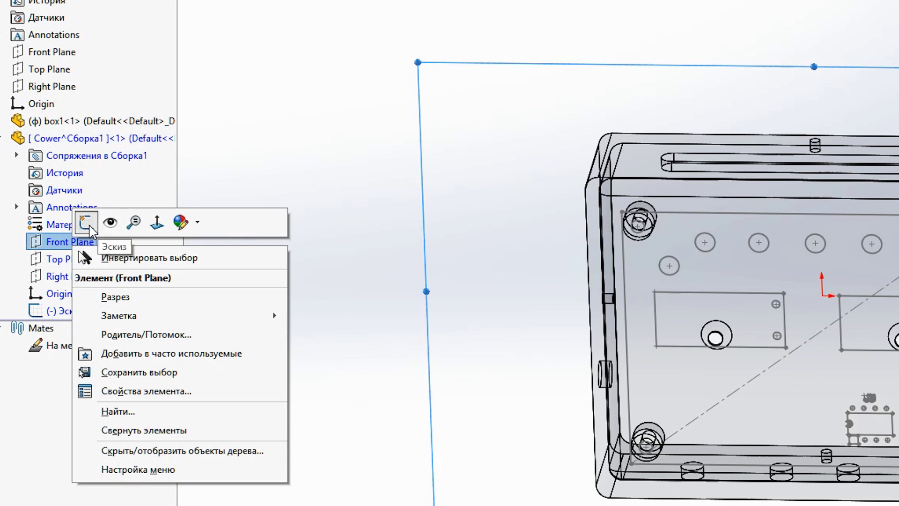
Step: Create sketch Эскиз2 on the Cower lid's Front Plane and zoom in on the box corner
{"action": "left_click", "coordinate": [89, 229]}
{"action": "left_click", "coordinate": [71, 311]}
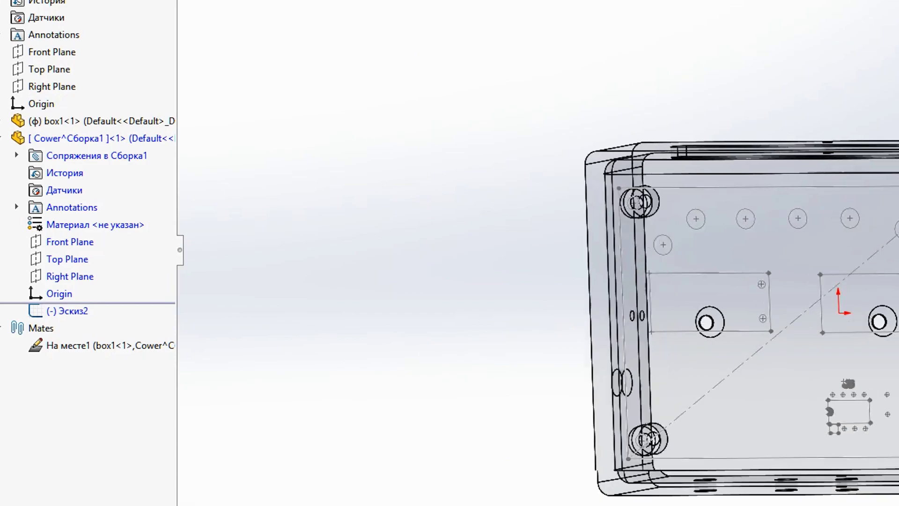
{"action": "scroll", "coordinate": [299, 111], "scroll_direction": "down", "scroll_amount": 2}
{"action": "scroll", "coordinate": [166, 117], "scroll_direction": "down", "scroll_amount": 3}
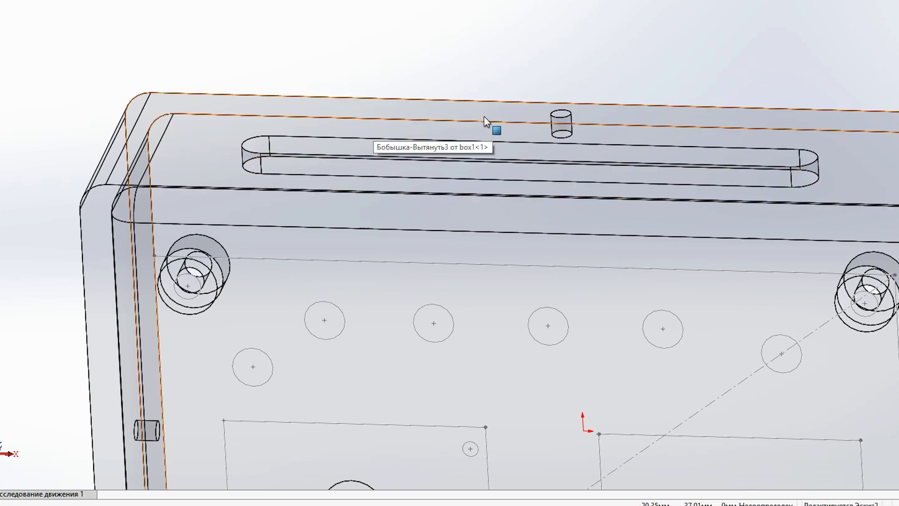
Step: Select the box's top inner rim edge, its corner arcs and both side edges
{"action": "left_click", "coordinate": [614, 126]}
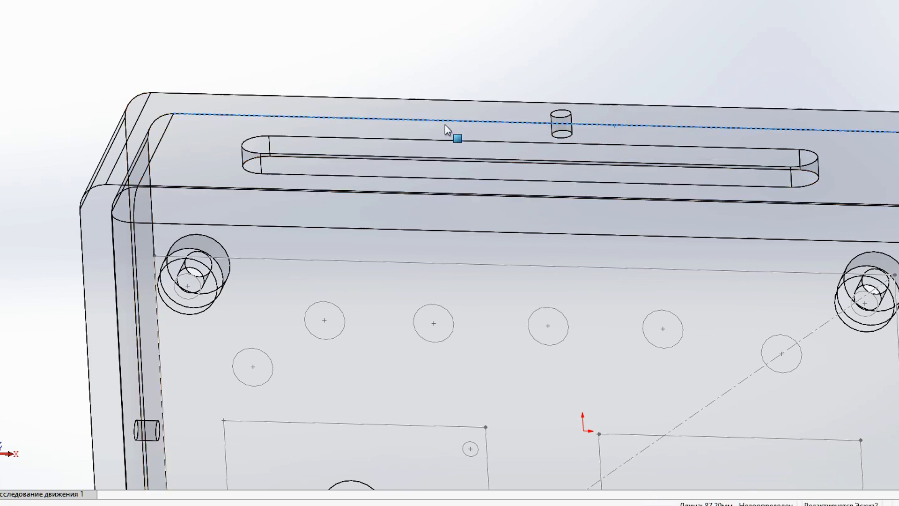
{"action": "left_click", "coordinate": [158, 120], "text": "ctrl"}
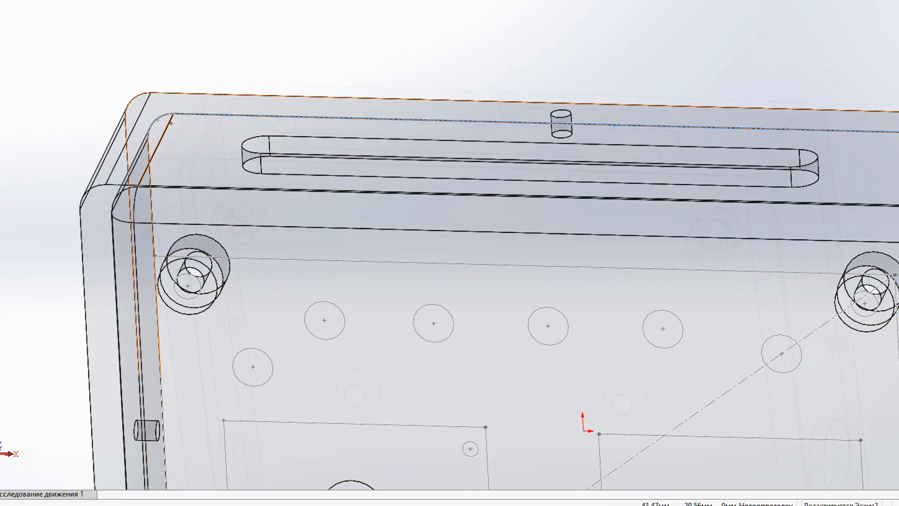
{"action": "scroll", "coordinate": [759, 118], "scroll_direction": "up", "scroll_amount": 3}
{"action": "left_click", "coordinate": [819, 159], "text": "ctrl"}
{"action": "middle_click_drag", "start_coordinate": [562, 234], "coordinate": [443, 219]}
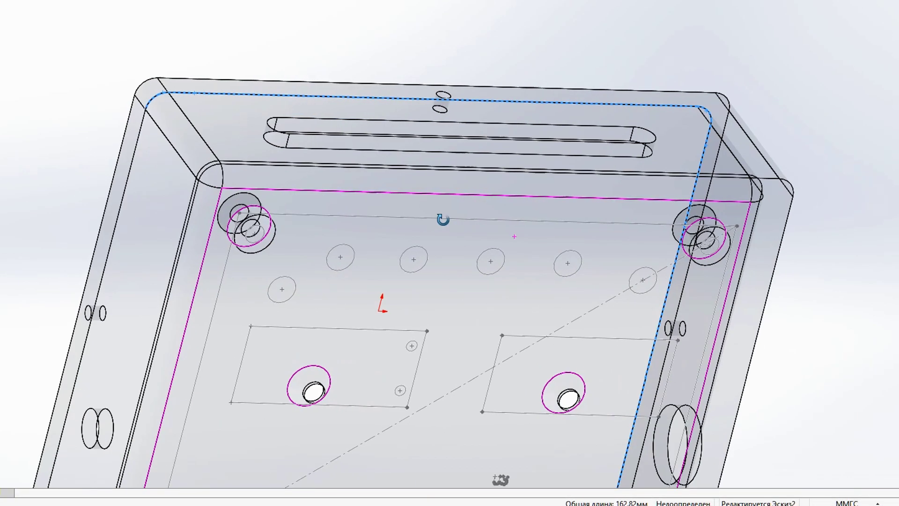
{"action": "left_click", "coordinate": [148, 158], "text": "ctrl"}
Step: Add the bottom rim edge, completing the 325.65 mm inner rim loop
{"action": "scroll", "coordinate": [148, 158], "scroll_direction": "up", "scroll_amount": 3}
{"action": "scroll", "coordinate": [339, 327], "scroll_direction": "down", "scroll_amount": 5}
{"action": "middle_click_drag", "start_coordinate": [339, 328], "coordinate": [391, 28]}
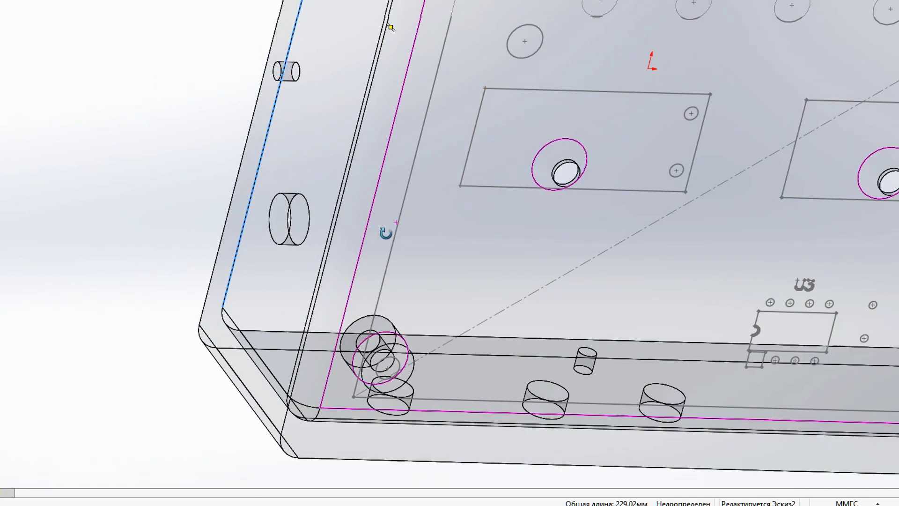
{"action": "scroll", "coordinate": [225, 370], "scroll_direction": "up", "scroll_amount": 3}
{"action": "left_click", "coordinate": [474, 407], "text": "ctrl"}
{"action": "middle_click_drag", "start_coordinate": [474, 407], "coordinate": [702, 265]}
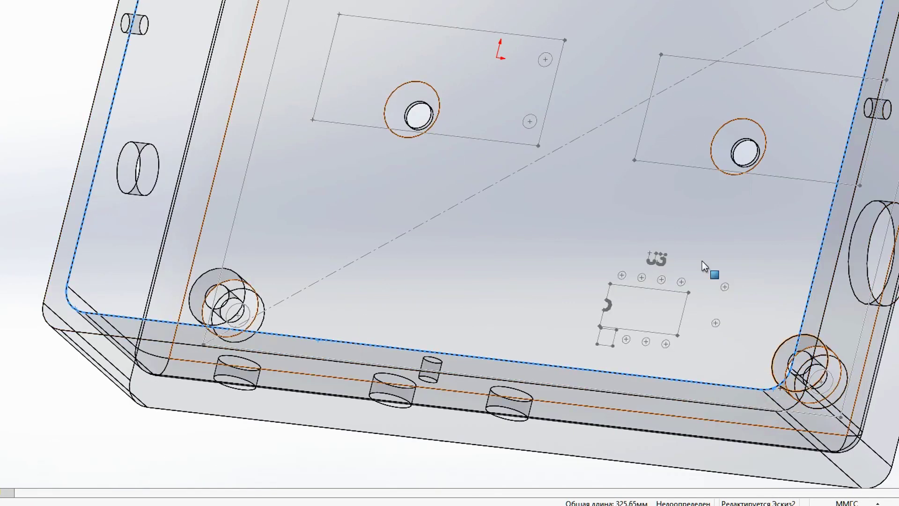
{"action": "scroll", "coordinate": [701, 260], "scroll_direction": "up", "scroll_amount": 3}
{"action": "middle_click_drag", "start_coordinate": [581, 182], "coordinate": [171, 87]}
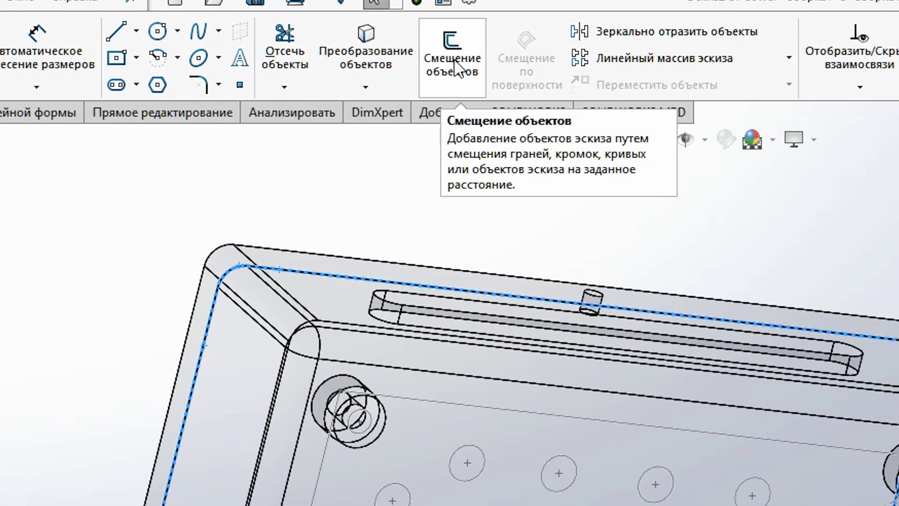
Step: Offset the selected rim loop inward with Reverse checked and a 0.2 mm distance
{"action": "left_click", "coordinate": [454, 63]}
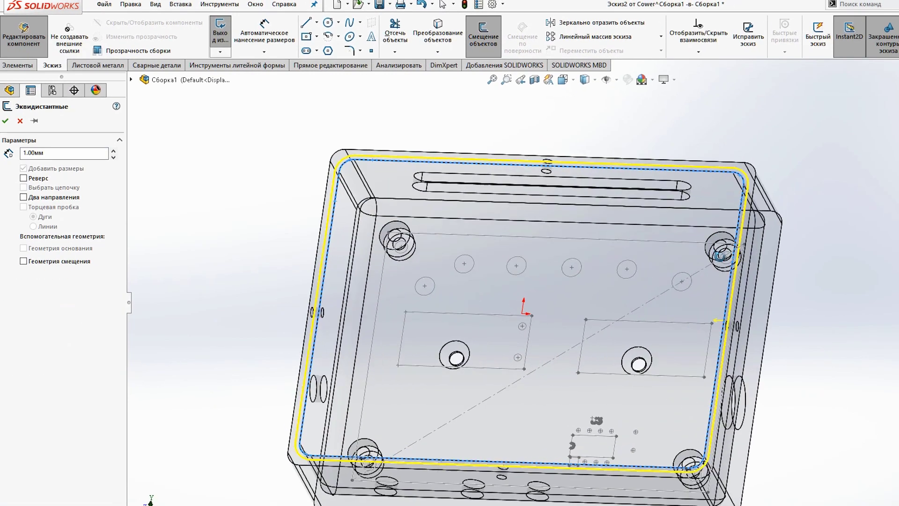
{"action": "middle_click_drag", "start_coordinate": [677, 232], "coordinate": [604, 195]}
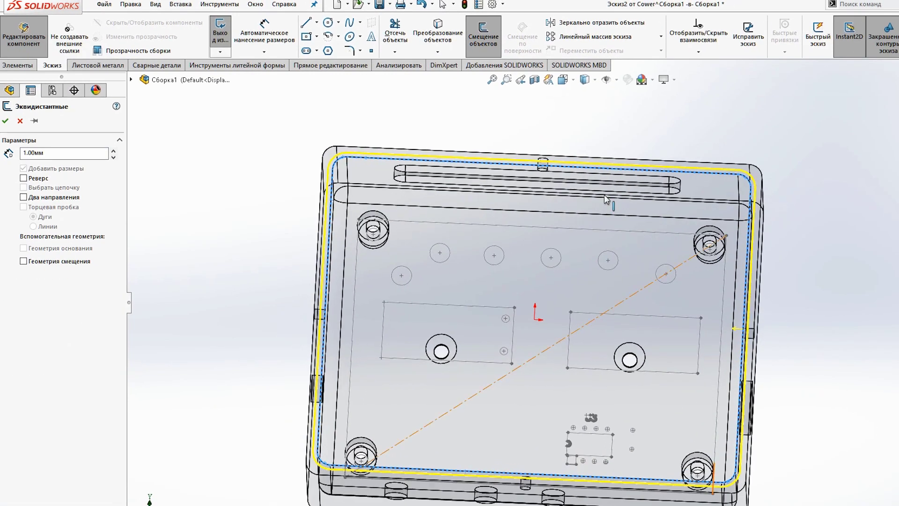
{"action": "scroll", "coordinate": [604, 195], "scroll_direction": "down", "scroll_amount": 3}
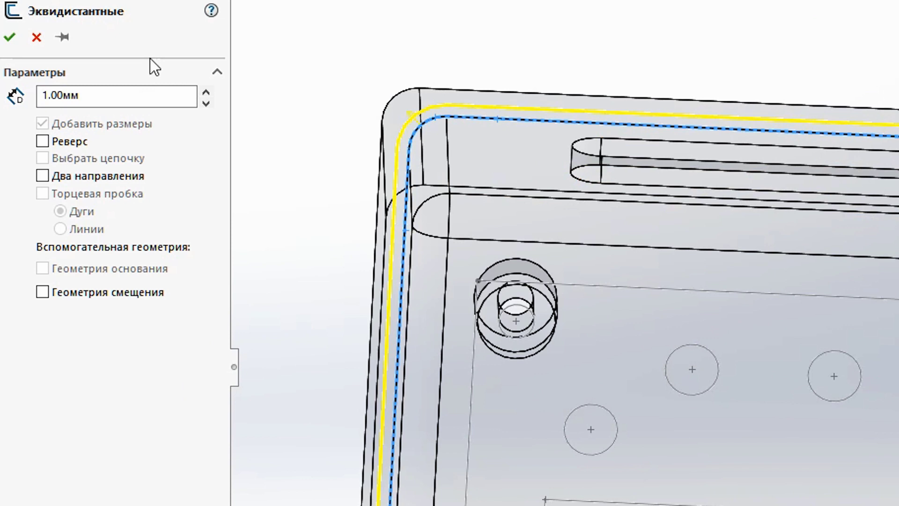
{"action": "left_click", "coordinate": [42, 141]}
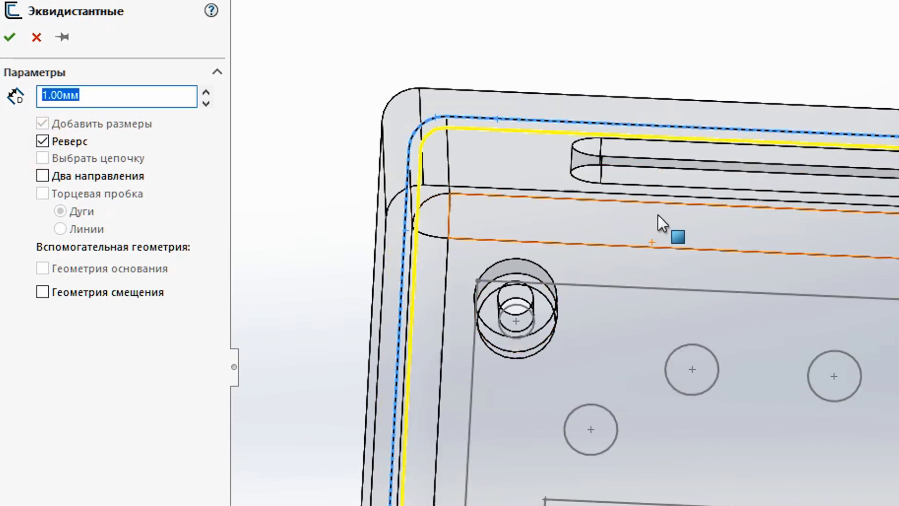
{"action": "left_click", "coordinate": [104, 96]}
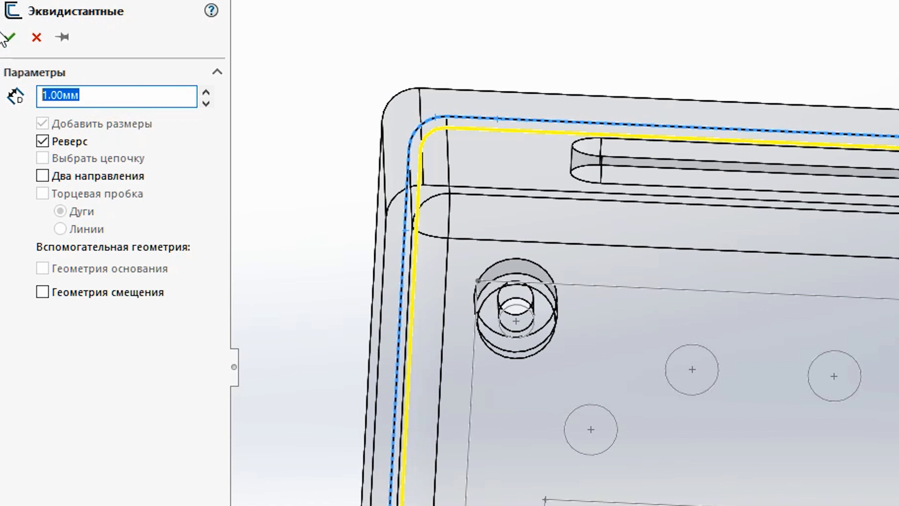
{"action": "type", "text": "0"}
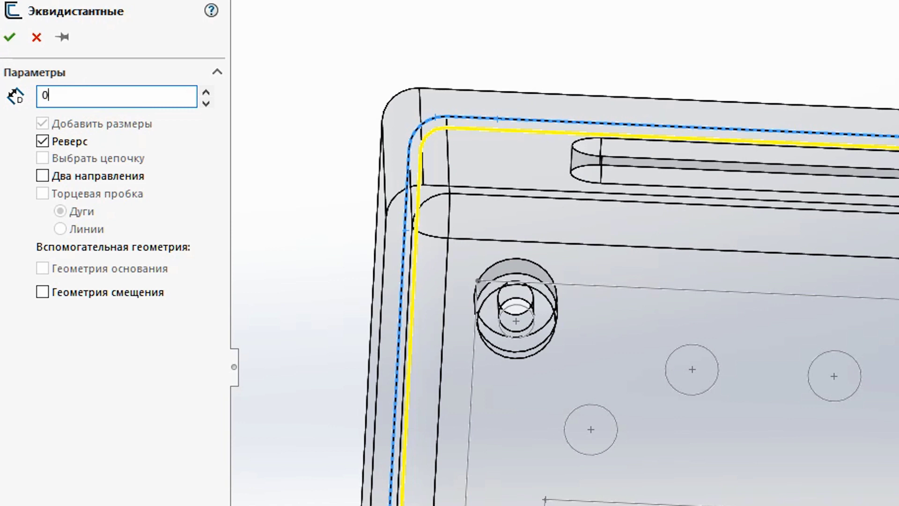
{"action": "type", "text": "."}
{"action": "type", "text": "2"}
Step: Apply the 0.2 mm inward offset so Эскиз2 holds the closed lid outline
{"action": "key", "text": "Return"}
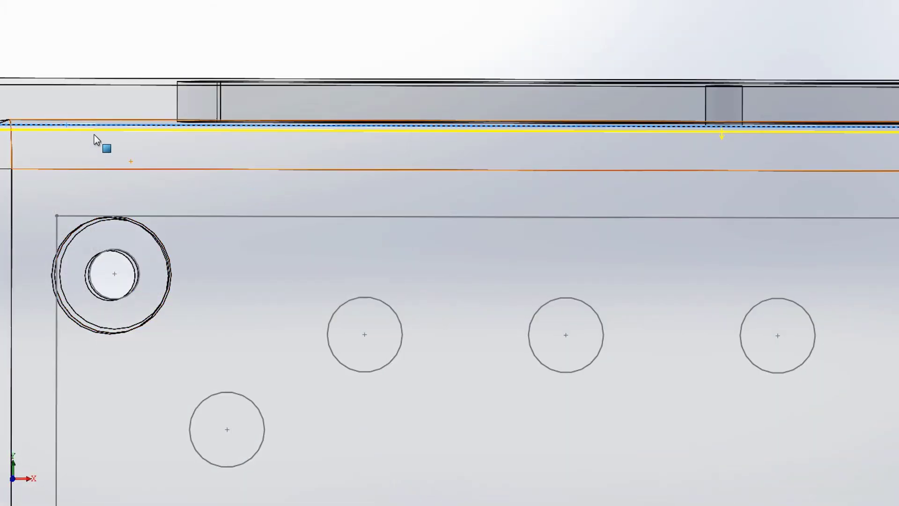
{"action": "scroll", "coordinate": [395, 264], "scroll_direction": "down", "scroll_amount": 2}
{"action": "scroll", "coordinate": [552, 313], "scroll_direction": "up", "scroll_amount": 3}
{"action": "scroll", "coordinate": [556, 323], "scroll_direction": "up", "scroll_amount": 2}
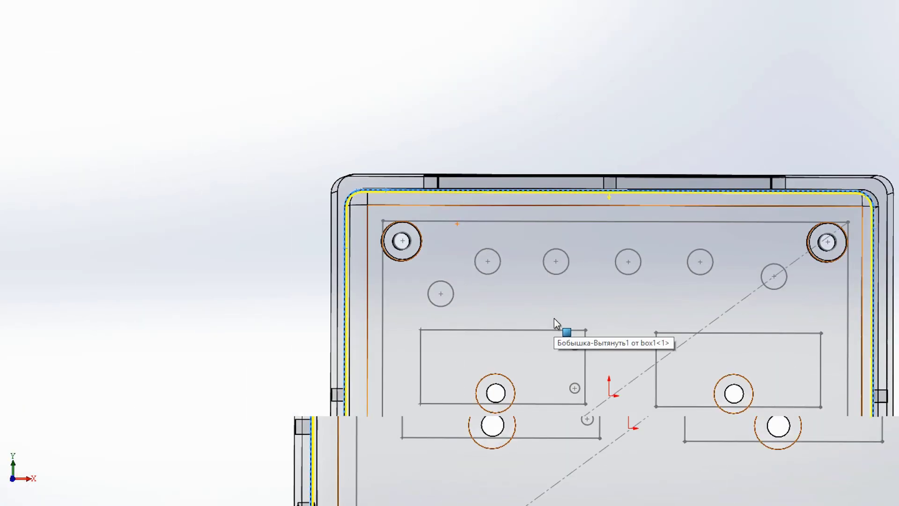
{"action": "scroll", "coordinate": [555, 323], "scroll_direction": "down", "scroll_amount": 2}
{"action": "scroll", "coordinate": [729, 418], "scroll_direction": "up", "scroll_amount": 3}
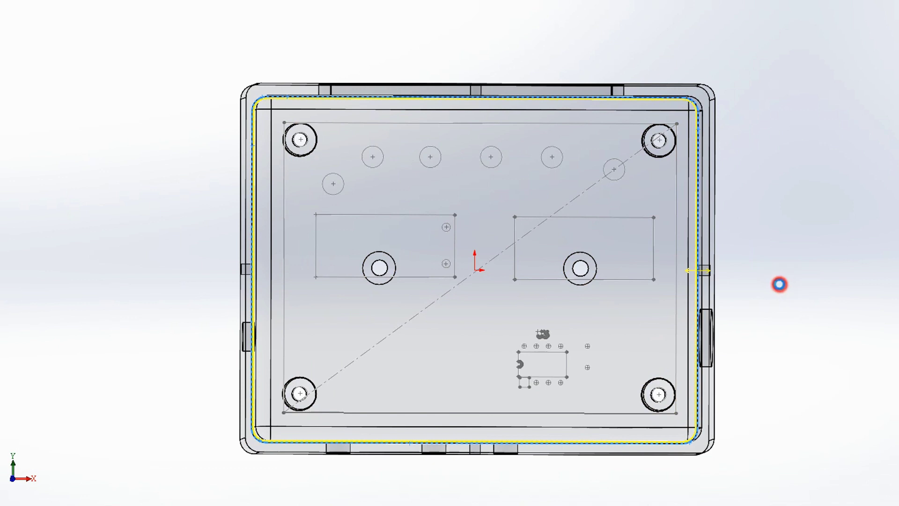
{"action": "left_click", "coordinate": [779, 285]}
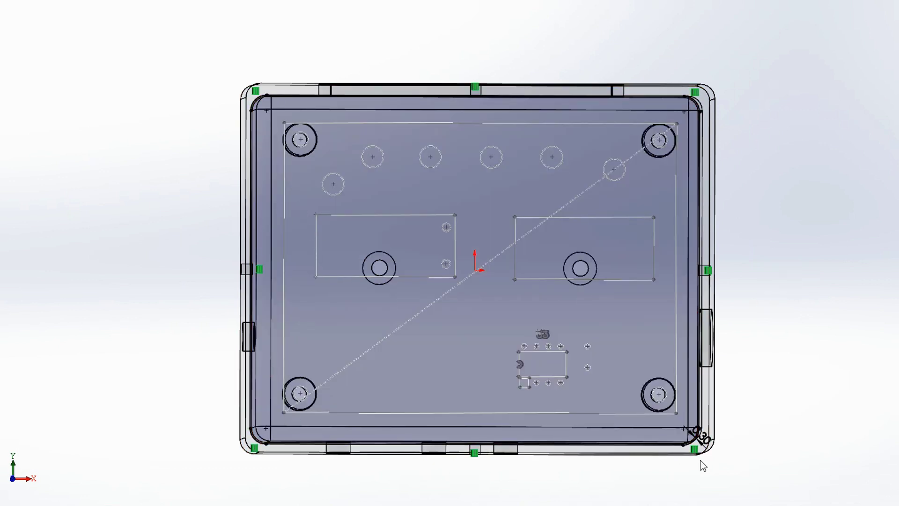
{"action": "mouse_move", "coordinate": [768, 399]}
{"action": "middle_mouse_down"}
{"action": "mouse_move", "coordinate": [769, 161]}
{"action": "mouse_move", "coordinate": [771, 428]}
{"action": "middle_mouse_up"}
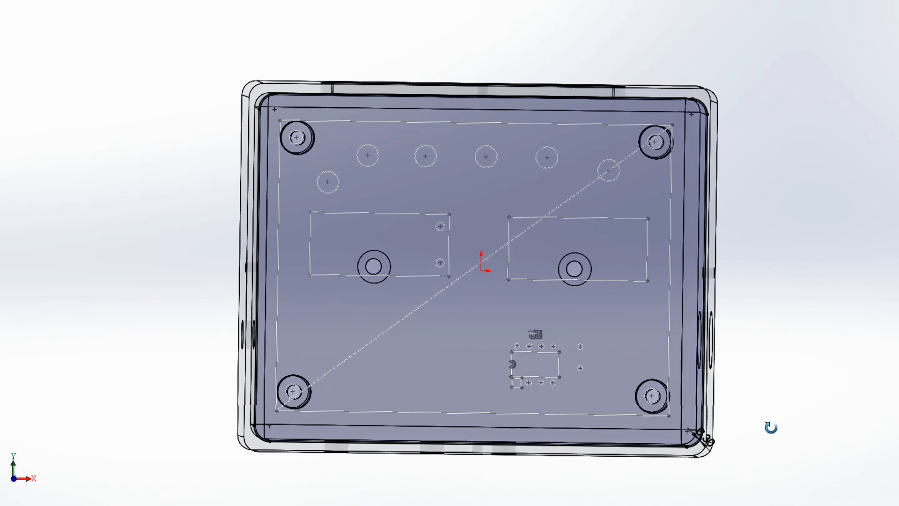
{"action": "middle_click_drag", "start_coordinate": [701, 235], "coordinate": [793, 241]}
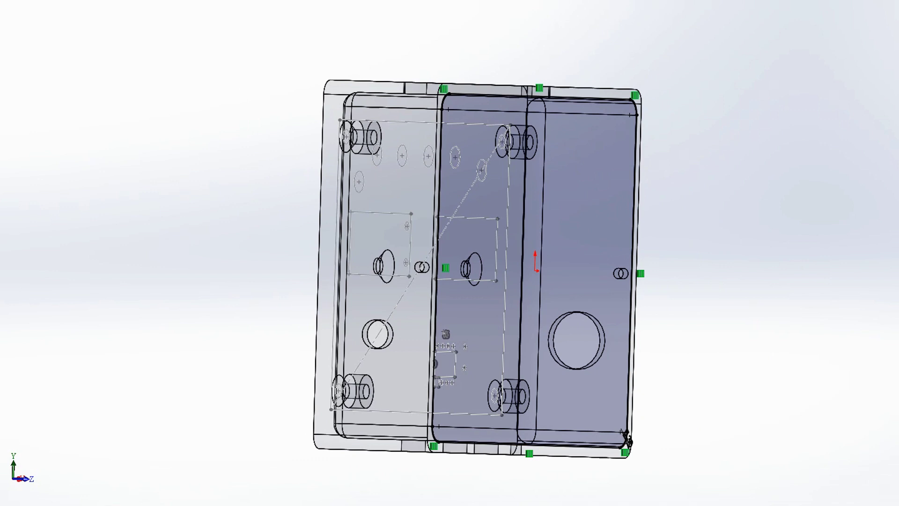
{"action": "mouse_move", "coordinate": [609, 281]}
{"action": "middle_mouse_down"}
{"action": "mouse_move", "coordinate": [737, 285]}
{"action": "mouse_move", "coordinate": [720, 262]}
{"action": "middle_mouse_up"}
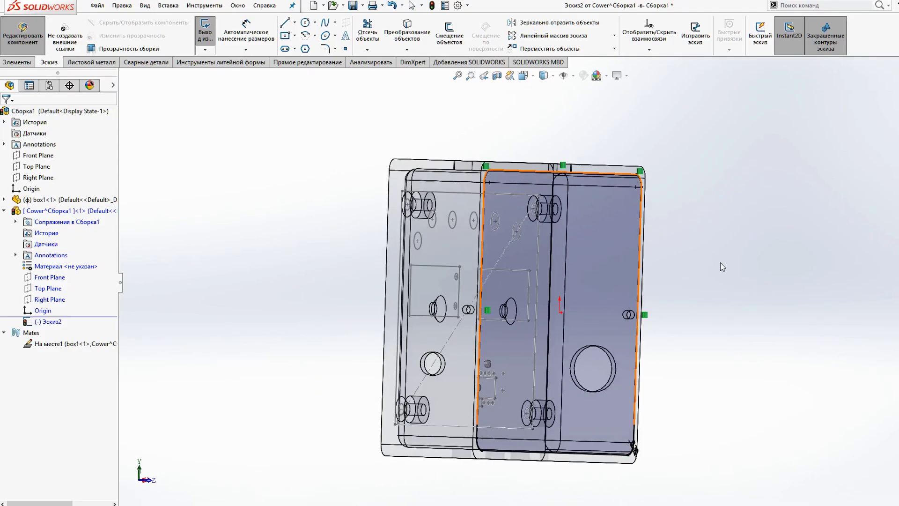
Step: Extrude the lid outline as a boss, 6.00 mm deep
{"action": "left_click", "coordinate": [16, 64]}
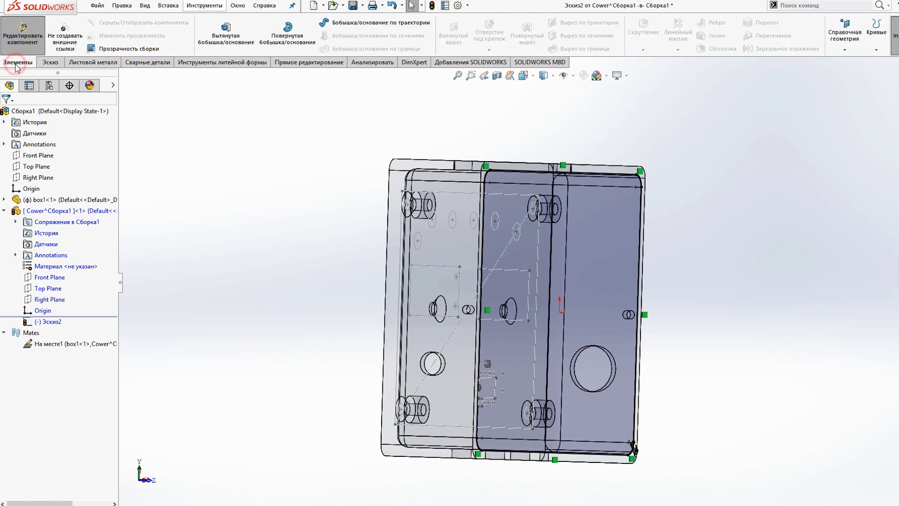
{"action": "left_click", "coordinate": [226, 33]}
{"action": "mouse_move", "coordinate": [618, 299]}
{"action": "middle_mouse_down"}
{"action": "mouse_move", "coordinate": [651, 300]}
{"action": "mouse_move", "coordinate": [640, 302]}
{"action": "middle_mouse_up"}
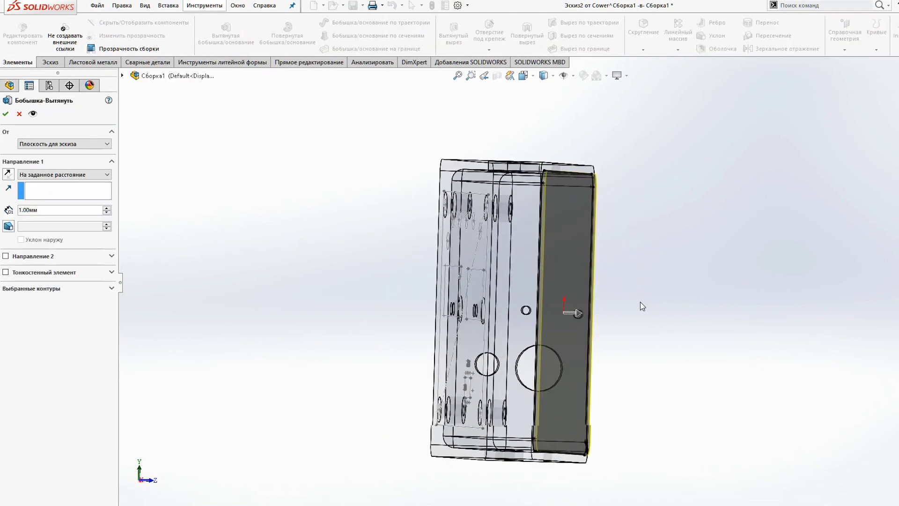
{"action": "middle_click_drag", "start_coordinate": [641, 315], "coordinate": [699, 307]}
{"action": "left_click_drag", "start_coordinate": [664, 321], "coordinate": [572, 307]}
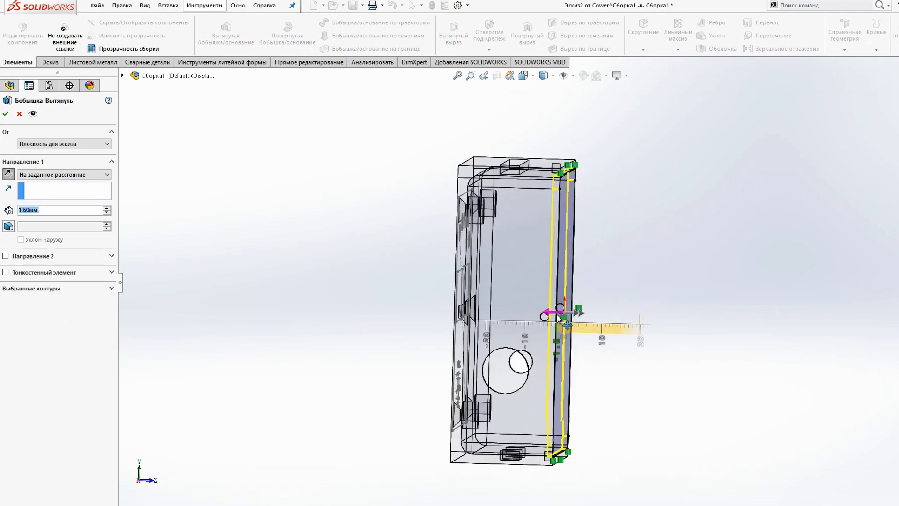
{"action": "middle_click_drag", "start_coordinate": [633, 302], "coordinate": [515, 298]}
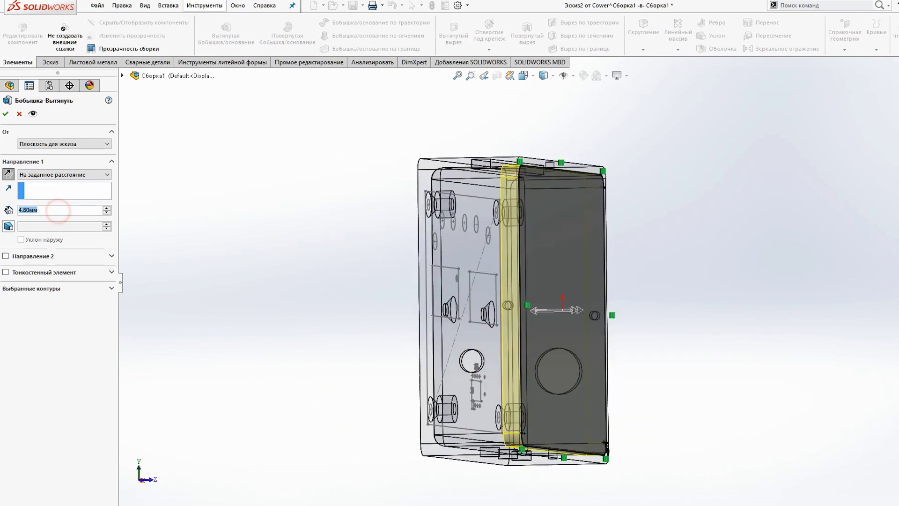
Step: Make the extrusion a Thin Feature with the wall on the contour's inner side
{"action": "left_click", "coordinate": [5, 273]}
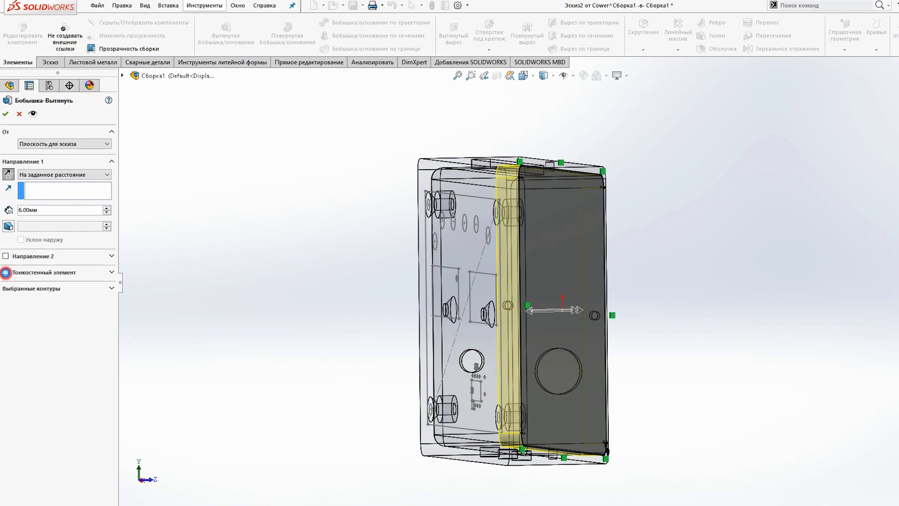
{"action": "middle_click_drag", "start_coordinate": [638, 287], "coordinate": [469, 291]}
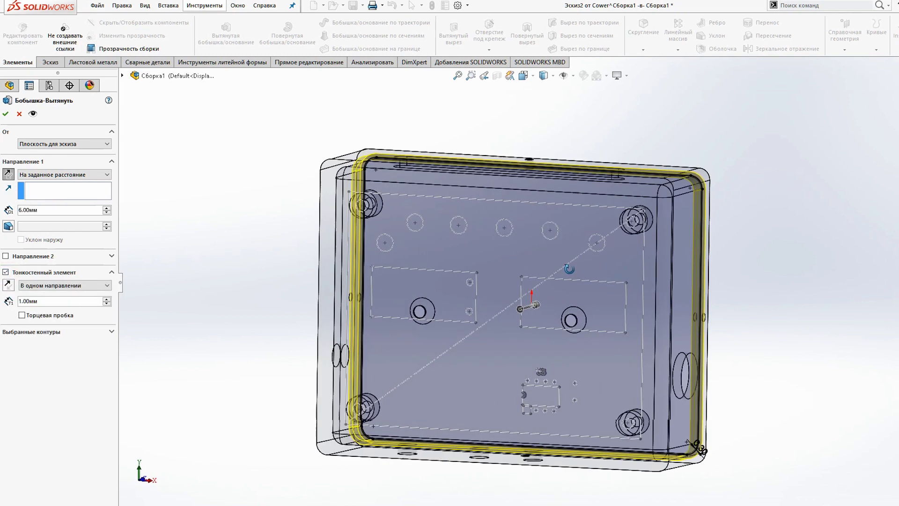
{"action": "left_click", "coordinate": [55, 301]}
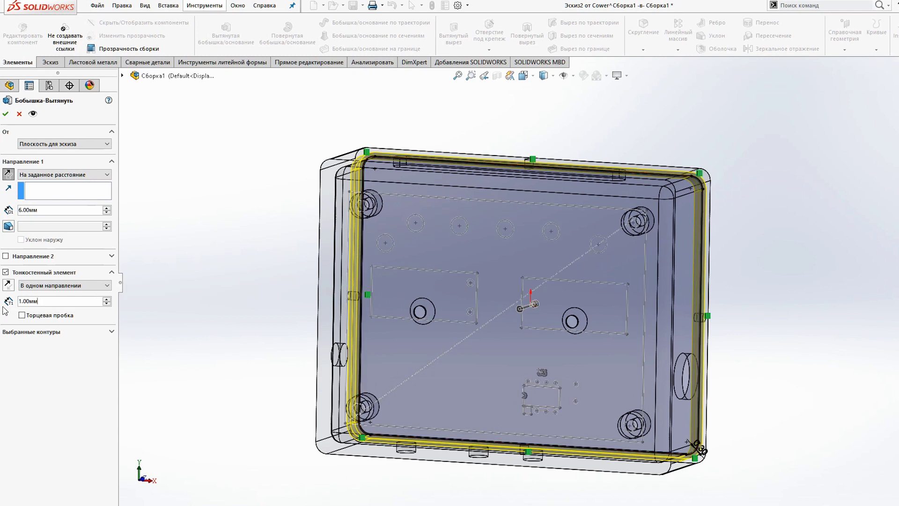
{"action": "left_click", "coordinate": [9, 286]}
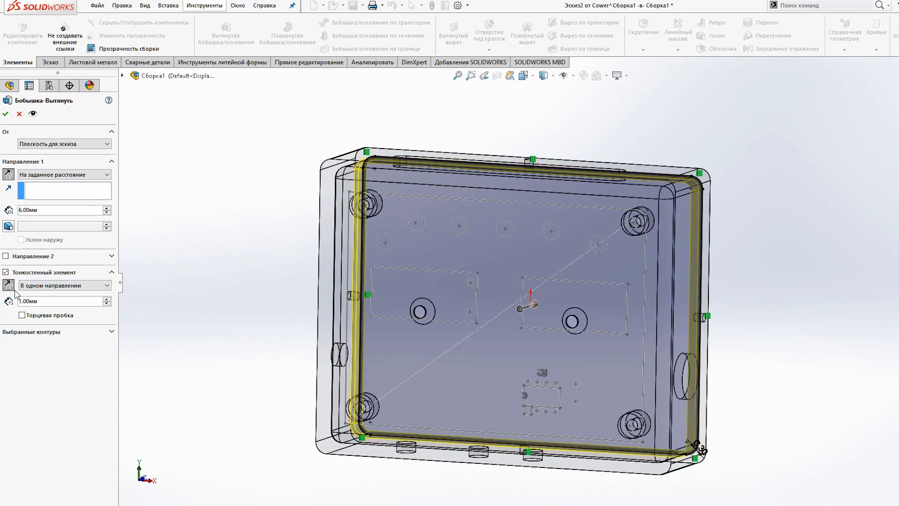
{"action": "key", "text": "ctrl+1"}
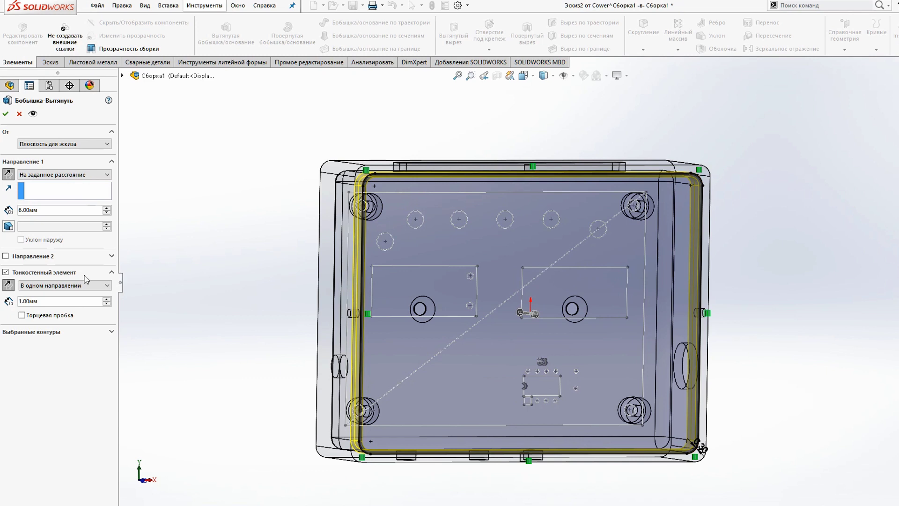
{"action": "left_click", "coordinate": [107, 299]}
{"action": "left_click", "coordinate": [107, 299]}
{"action": "left_click", "coordinate": [107, 299]}
{"action": "key", "text": "ctrl+7"}
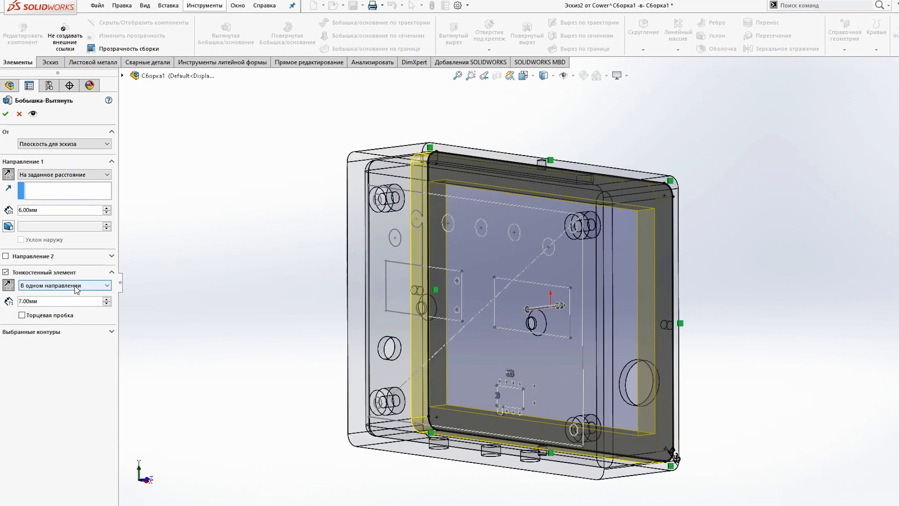
{"action": "left_click", "coordinate": [7, 285]}
{"action": "left_click", "coordinate": [7, 285]}
{"action": "middle_click_drag", "start_coordinate": [403, 281], "coordinate": [427, 282]}
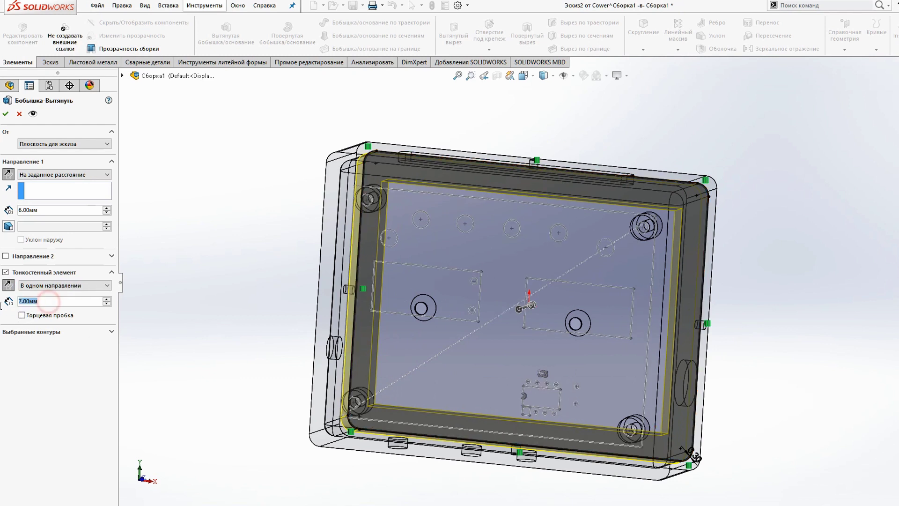
Step: Set the wall thickness to 2.2 mm and accept the thin-walled extrusion
{"action": "type", "text": "2.2"}
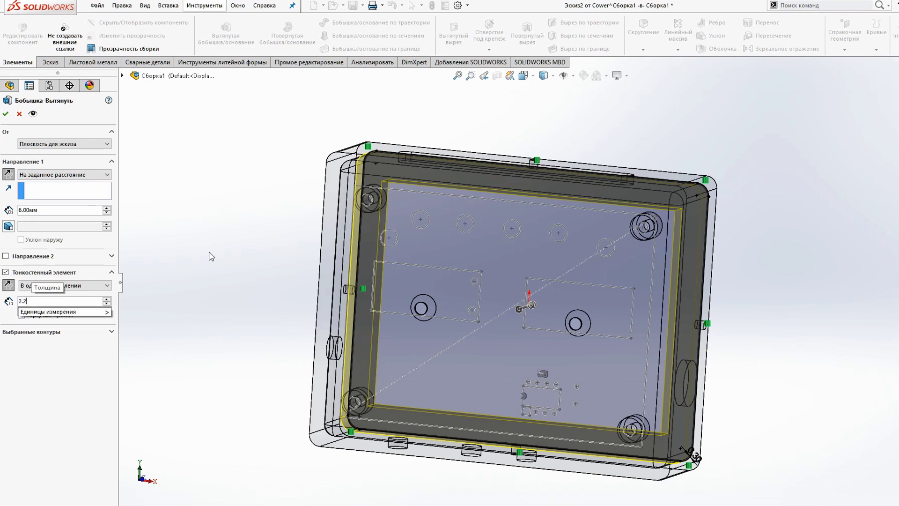
{"action": "key", "text": "Return"}
{"action": "mouse_move", "coordinate": [209, 256]}
{"action": "middle_mouse_down"}
{"action": "mouse_move", "coordinate": [504, 327]}
{"action": "mouse_move", "coordinate": [553, 300]}
{"action": "mouse_move", "coordinate": [500, 251]}
{"action": "mouse_move", "coordinate": [502, 356]}
{"action": "middle_mouse_up"}
{"action": "key", "text": "Return"}
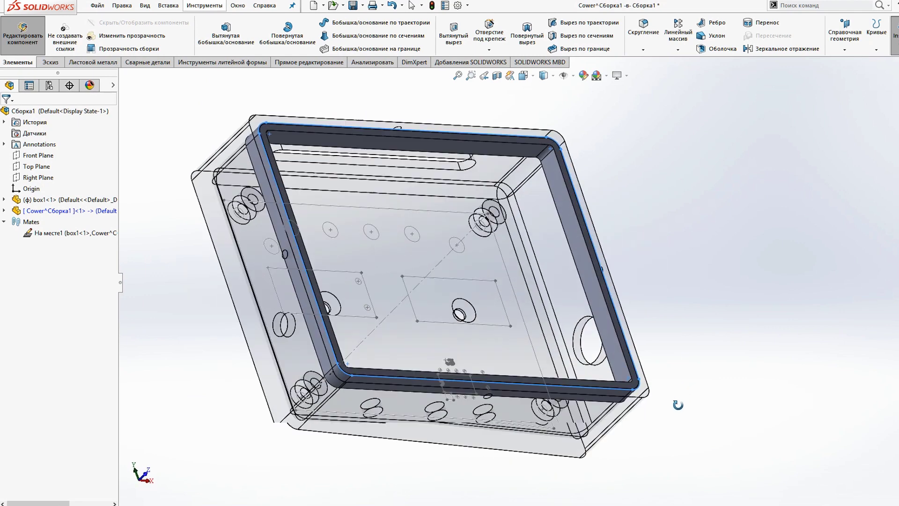
{"action": "mouse_move", "coordinate": [502, 352]}
{"action": "middle_mouse_down"}
{"action": "mouse_move", "coordinate": [561, 307]}
{"action": "mouse_move", "coordinate": [541, 198]}
{"action": "mouse_move", "coordinate": [376, 145]}
{"action": "mouse_move", "coordinate": [425, 251]}
{"action": "middle_mouse_up"}
{"action": "scroll", "coordinate": [527, 206], "scroll_direction": "down", "scroll_amount": 3}
{"action": "scroll", "coordinate": [425, 250], "scroll_direction": "up", "scroll_amount": 3}
{"action": "scroll", "coordinate": [412, 131], "scroll_direction": "up", "scroll_amount": 3}
{"action": "mouse_move", "coordinate": [446, 171]}
{"action": "middle_mouse_down"}
{"action": "mouse_move", "coordinate": [466, 183]}
{"action": "mouse_move", "coordinate": [436, 281]}
{"action": "middle_mouse_up"}
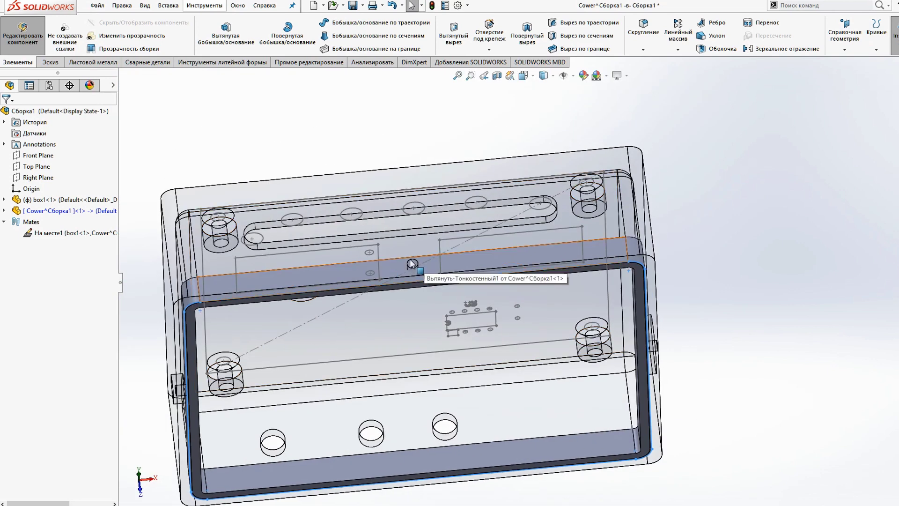
{"action": "mouse_move", "coordinate": [623, 333]}
{"action": "middle_mouse_down"}
{"action": "mouse_move", "coordinate": [651, 333]}
{"action": "mouse_move", "coordinate": [457, 327]}
{"action": "mouse_move", "coordinate": [531, 373]}
{"action": "mouse_move", "coordinate": [538, 203]}
{"action": "mouse_move", "coordinate": [473, 380]}
{"action": "middle_mouse_up"}
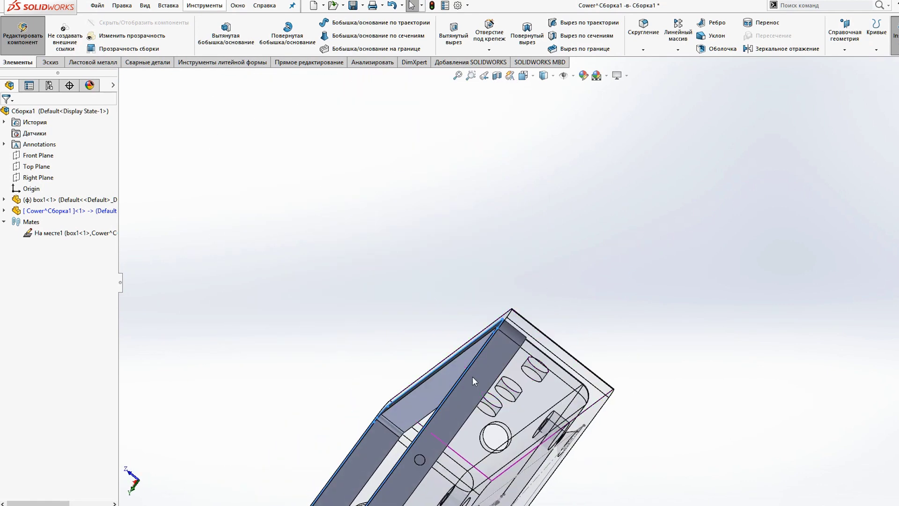
{"action": "middle_click_drag", "start_coordinate": [445, 464], "coordinate": [542, 484]}
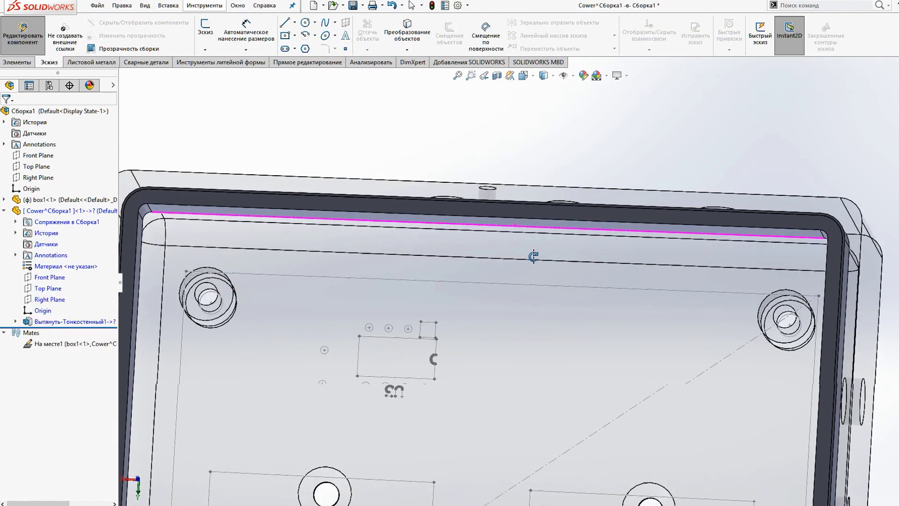
{"action": "middle_click_drag", "start_coordinate": [532, 255], "coordinate": [548, 187]}
Step: Start a new sketch on the inner face of the lid's rim
{"action": "left_click", "coordinate": [545, 200]}
{"action": "right_click", "coordinate": [545, 201]}
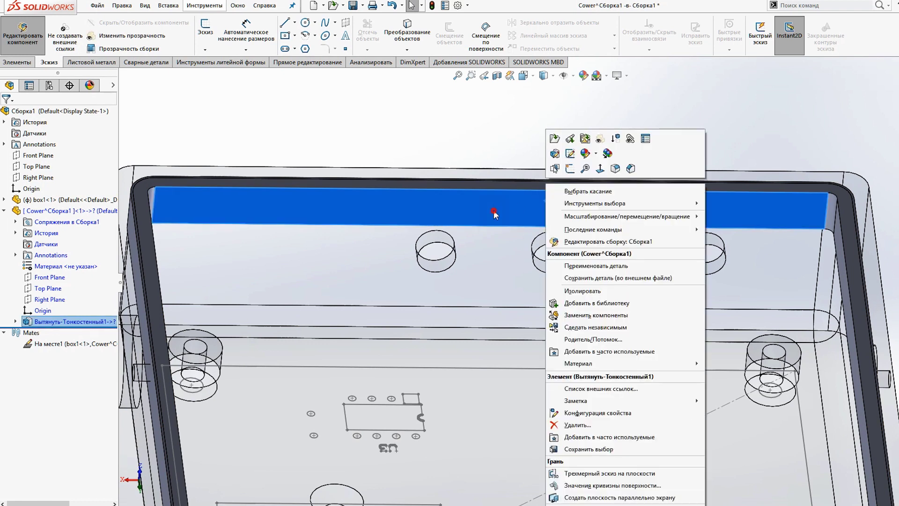
{"action": "left_click", "coordinate": [491, 207]}
{"action": "right_click", "coordinate": [460, 215]}
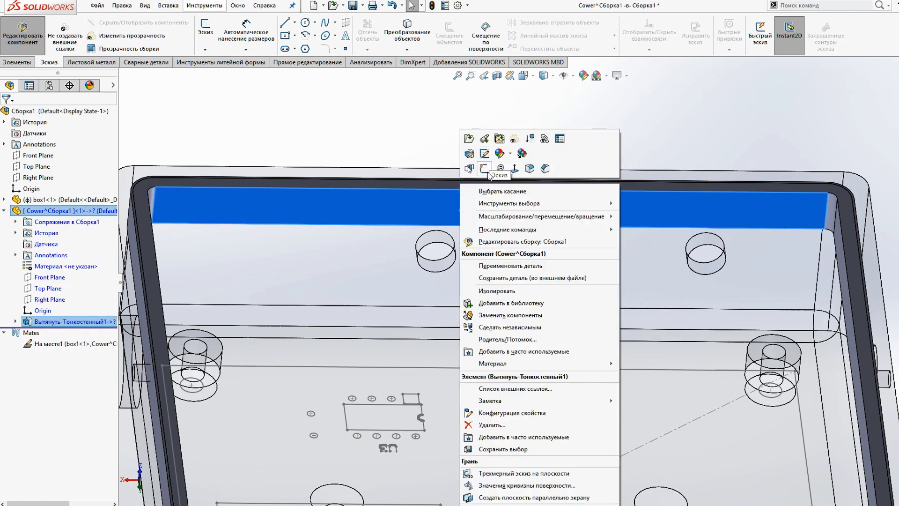
{"action": "left_click", "coordinate": [488, 174]}
{"action": "middle_click_drag", "start_coordinate": [562, 275], "coordinate": [631, 201]}
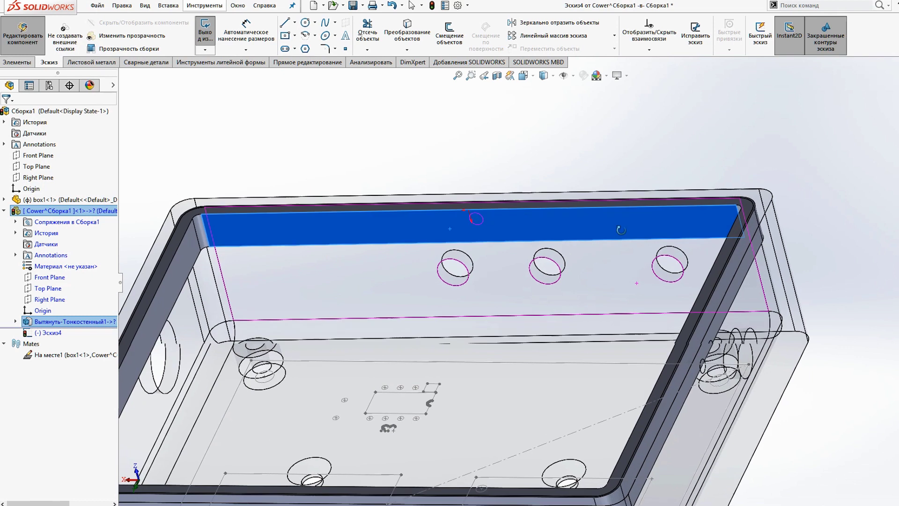
{"action": "scroll", "coordinate": [548, 235], "scroll_direction": "down", "scroll_amount": 5}
{"action": "scroll", "coordinate": [493, 252], "scroll_direction": "down", "scroll_amount": 3}
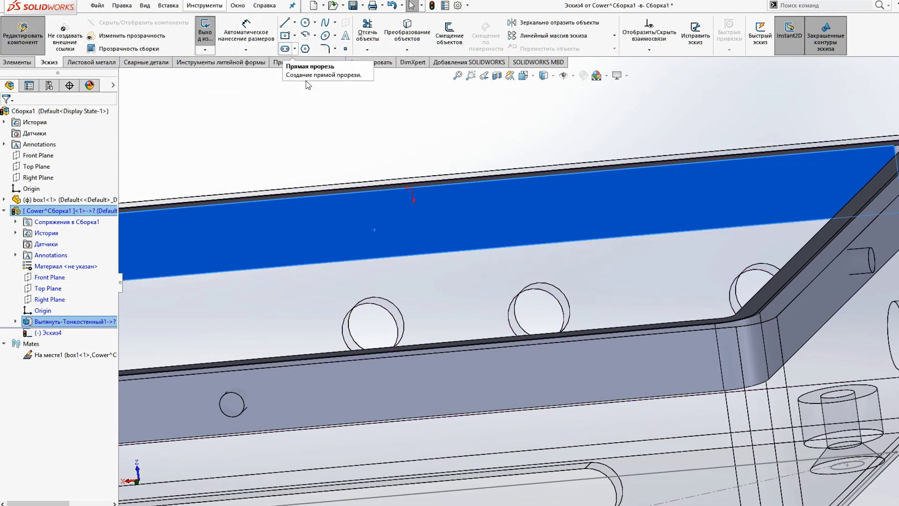
Step: Place a sketch point on the rim face at X 0.00, Y 3.00
{"action": "left_click", "coordinate": [342, 49]}
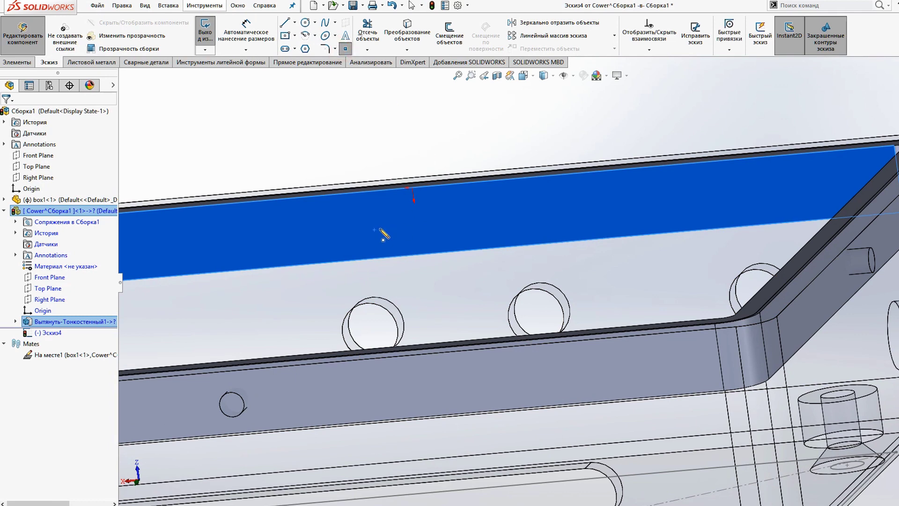
{"action": "middle_click_drag", "start_coordinate": [383, 235], "coordinate": [618, 242]}
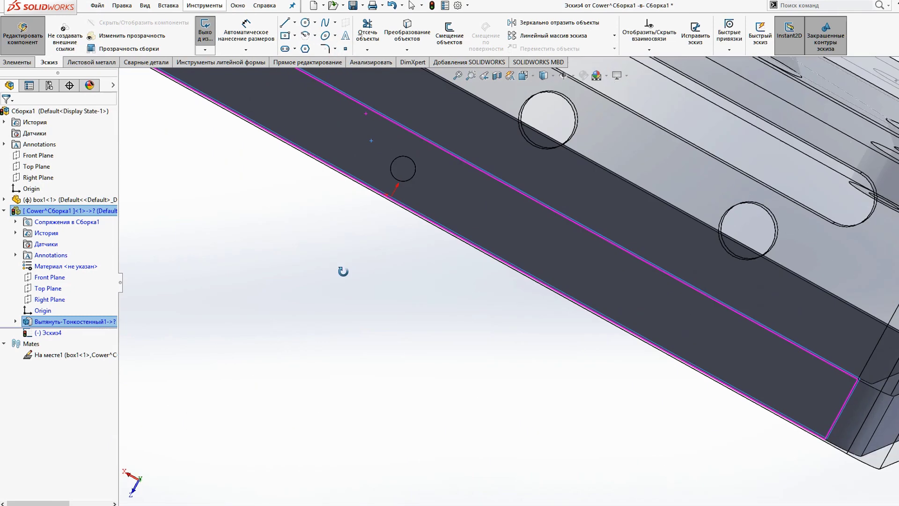
{"action": "mouse_move", "coordinate": [618, 242]}
{"action": "middle_mouse_down"}
{"action": "mouse_move", "coordinate": [402, 178]}
{"action": "mouse_move", "coordinate": [446, 201]}
{"action": "mouse_move", "coordinate": [454, 195]}
{"action": "mouse_move", "coordinate": [407, 161]}
{"action": "mouse_move", "coordinate": [512, 1]}
{"action": "mouse_move", "coordinate": [483, 96]}
{"action": "mouse_move", "coordinate": [229, 349]}
{"action": "middle_mouse_up"}
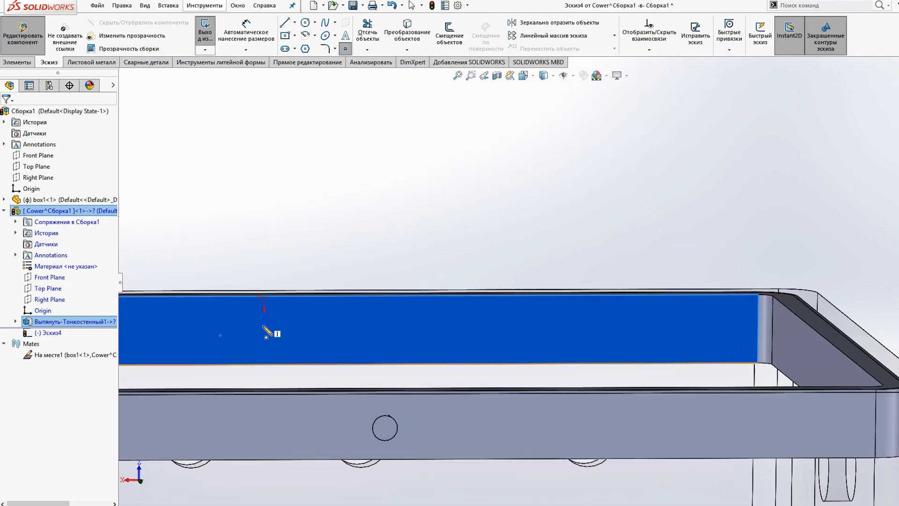
{"action": "scroll", "coordinate": [256, 335], "scroll_direction": "down", "scroll_amount": 3}
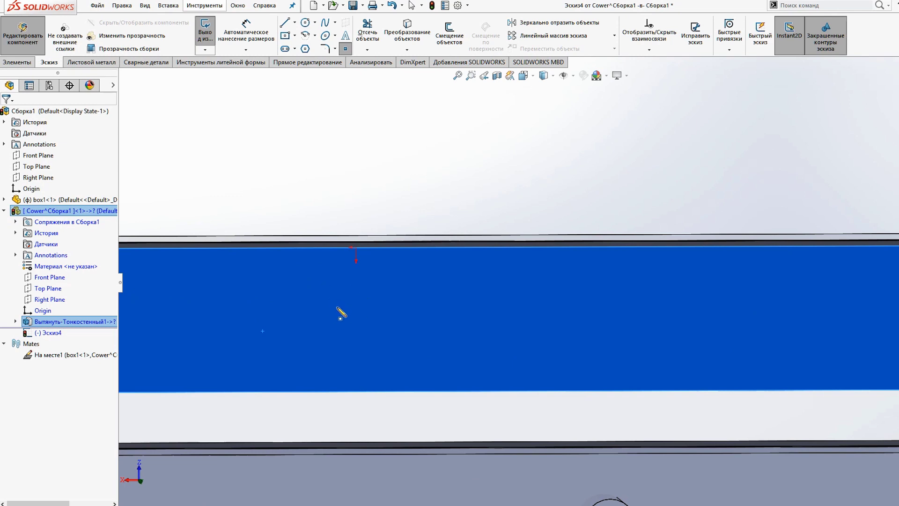
{"action": "left_click", "coordinate": [337, 307]}
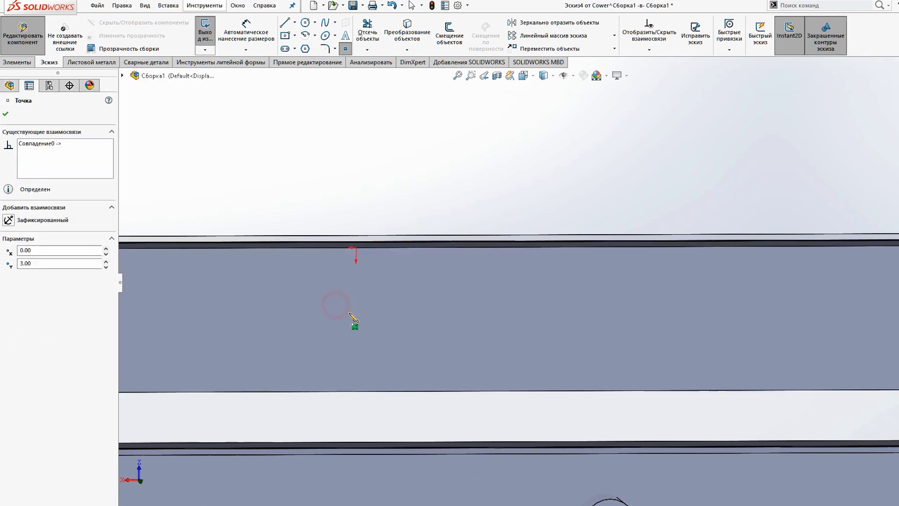
{"action": "scroll", "coordinate": [391, 321], "scroll_direction": "up", "scroll_amount": 3}
{"action": "scroll", "coordinate": [527, 319], "scroll_direction": "up", "scroll_amount": 2}
{"action": "mouse_move", "coordinate": [527, 319]}
{"action": "middle_mouse_down"}
{"action": "mouse_move", "coordinate": [522, 339]}
{"action": "mouse_move", "coordinate": [509, 101]}
{"action": "mouse_move", "coordinate": [464, 327]}
{"action": "middle_mouse_up"}
{"action": "key", "text": "ctrl+8"}
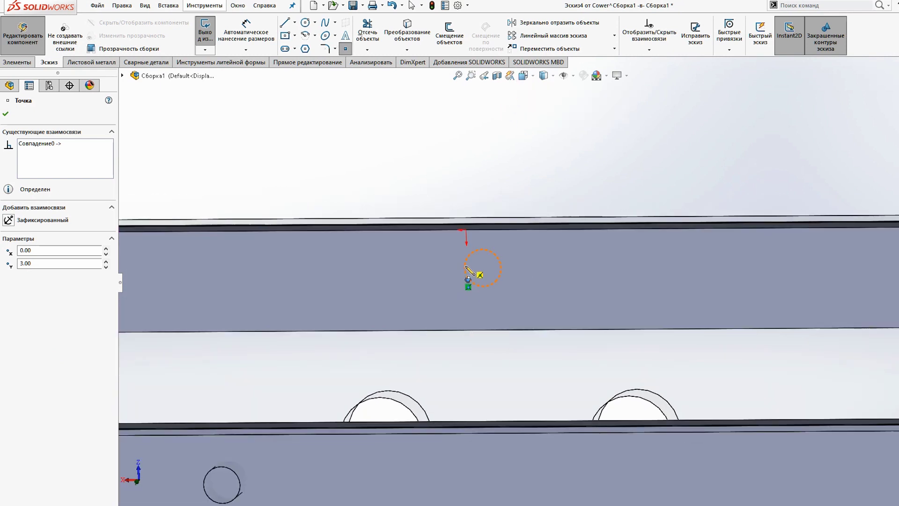
{"action": "mouse_move", "coordinate": [522, 304]}
{"action": "middle_mouse_down"}
{"action": "mouse_move", "coordinate": [528, 371]}
{"action": "mouse_move", "coordinate": [504, 396]}
{"action": "mouse_move", "coordinate": [532, 255]}
{"action": "mouse_move", "coordinate": [466, 351]}
{"action": "mouse_move", "coordinate": [485, 409]}
{"action": "mouse_move", "coordinate": [494, 276]}
{"action": "mouse_move", "coordinate": [662, 372]}
{"action": "mouse_move", "coordinate": [638, 325]}
{"action": "mouse_move", "coordinate": [651, 236]}
{"action": "mouse_move", "coordinate": [649, 265]}
{"action": "middle_mouse_up"}
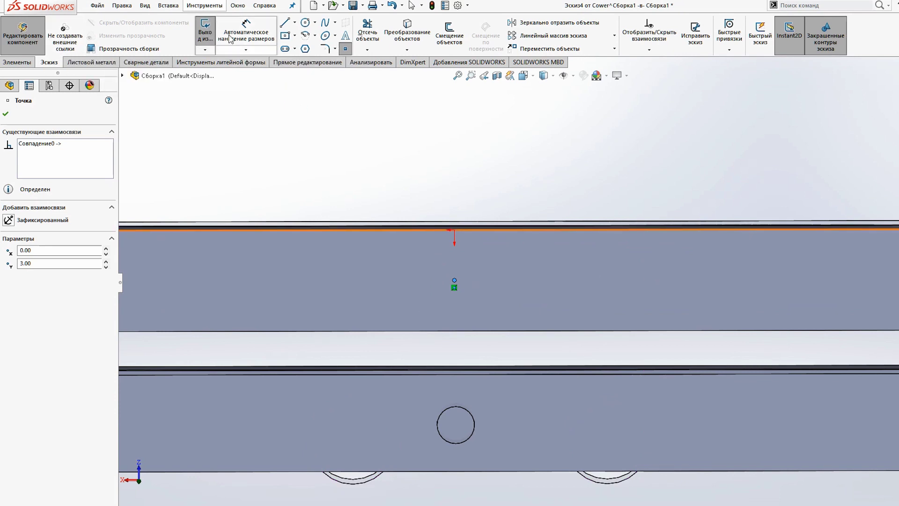
{"action": "left_click", "coordinate": [287, 36]}
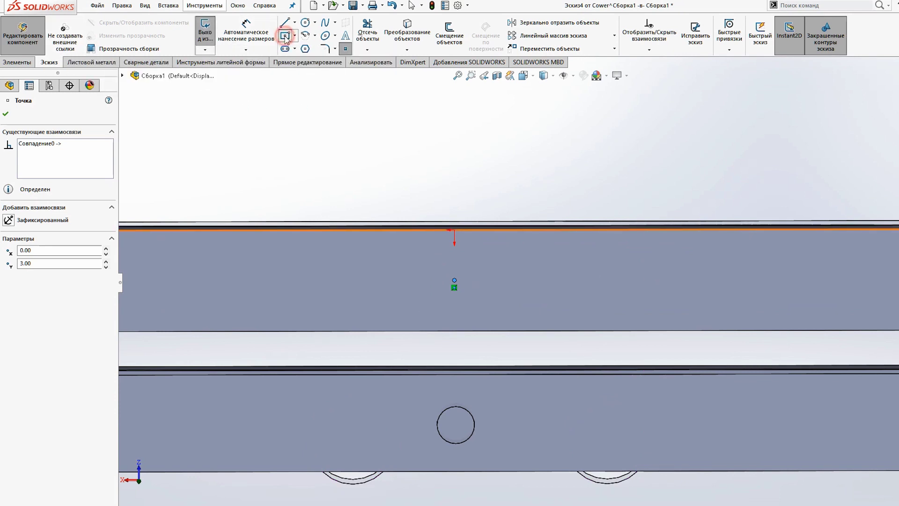
Step: Draw a centre rectangle centred on the sketch point
{"action": "left_click", "coordinate": [453, 280]}
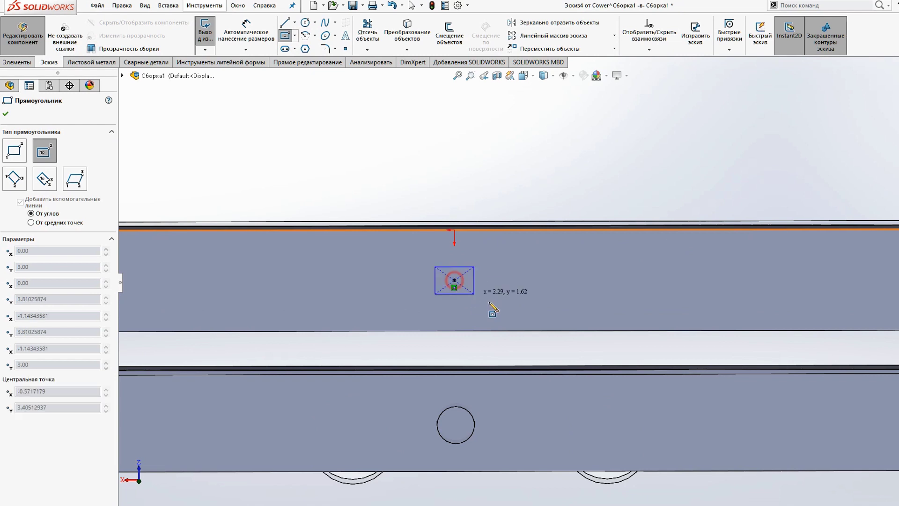
{"action": "left_click", "coordinate": [577, 323]}
{"action": "key", "text": "Escape"}
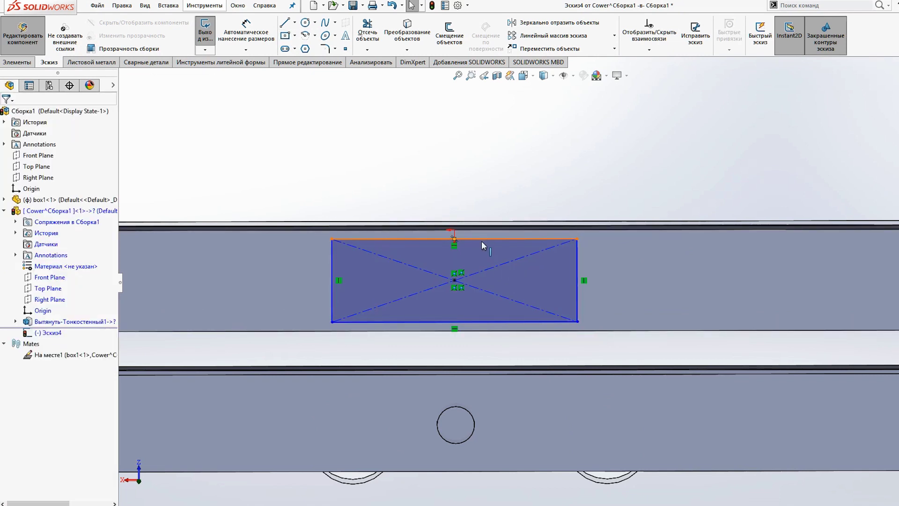
Step: Make the rectangle's top edge collinear with the box's rim edge
{"action": "left_click", "coordinate": [481, 240]}
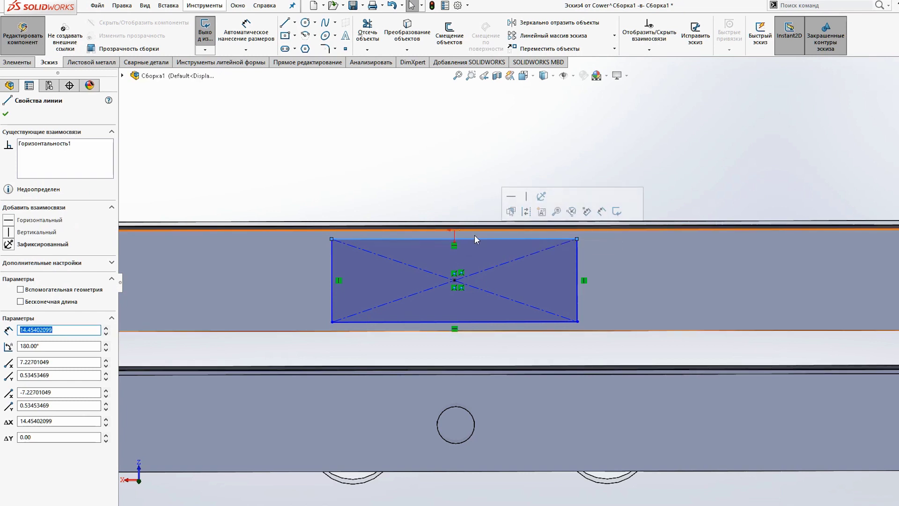
{"action": "scroll", "coordinate": [474, 235], "scroll_direction": "down", "scroll_amount": 3}
{"action": "left_click", "coordinate": [481, 235], "text": "ctrl"}
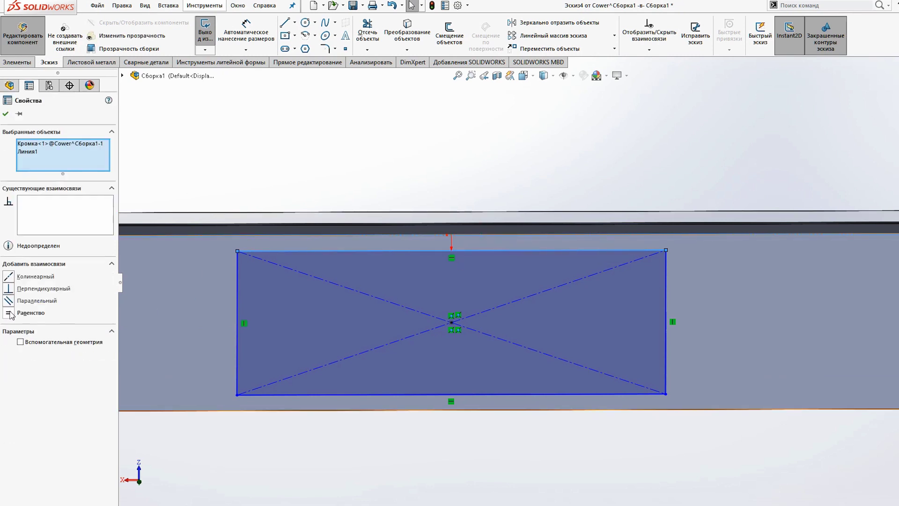
{"action": "left_click", "coordinate": [10, 276]}
{"action": "scroll", "coordinate": [499, 369], "scroll_direction": "down", "scroll_amount": 3}
{"action": "scroll", "coordinate": [499, 369], "scroll_direction": "up", "scroll_amount": 3}
{"action": "left_click", "coordinate": [597, 438]}
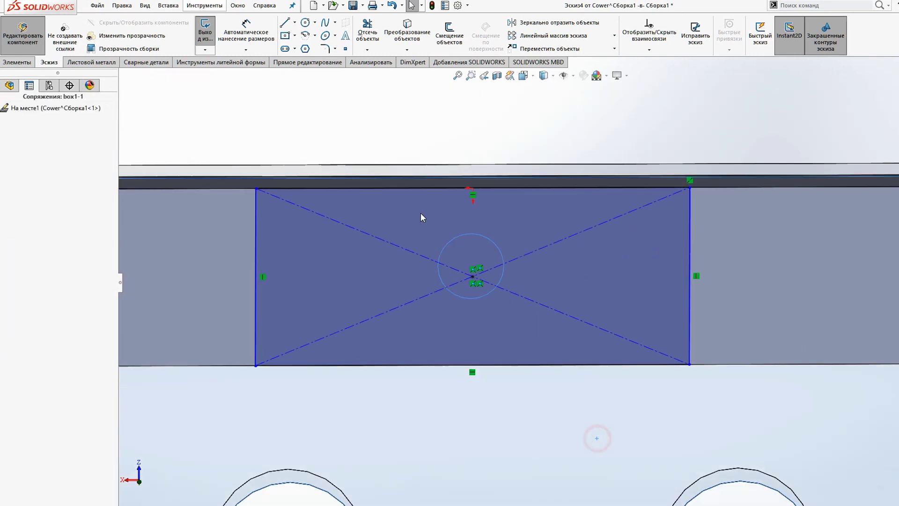
{"action": "scroll", "coordinate": [590, 239], "scroll_direction": "down", "scroll_amount": 3}
{"action": "scroll", "coordinate": [586, 369], "scroll_direction": "up", "scroll_amount": 4}
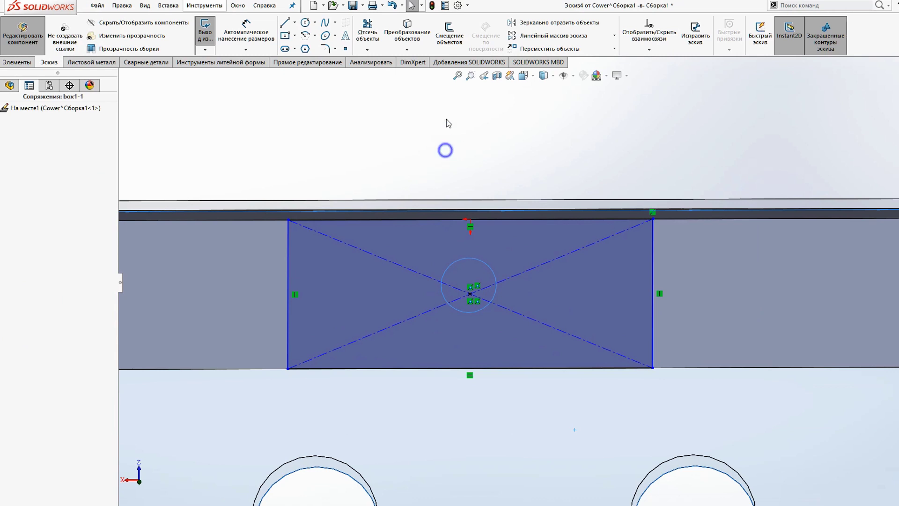
Step: Dimension the rectangle's top edge to 6 mm wide
{"action": "left_click", "coordinate": [360, 220]}
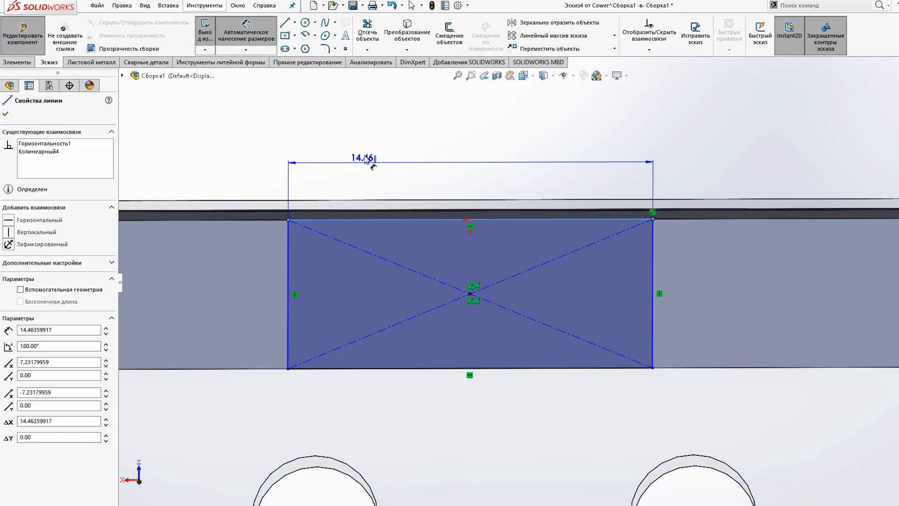
{"action": "left_click", "coordinate": [372, 139]}
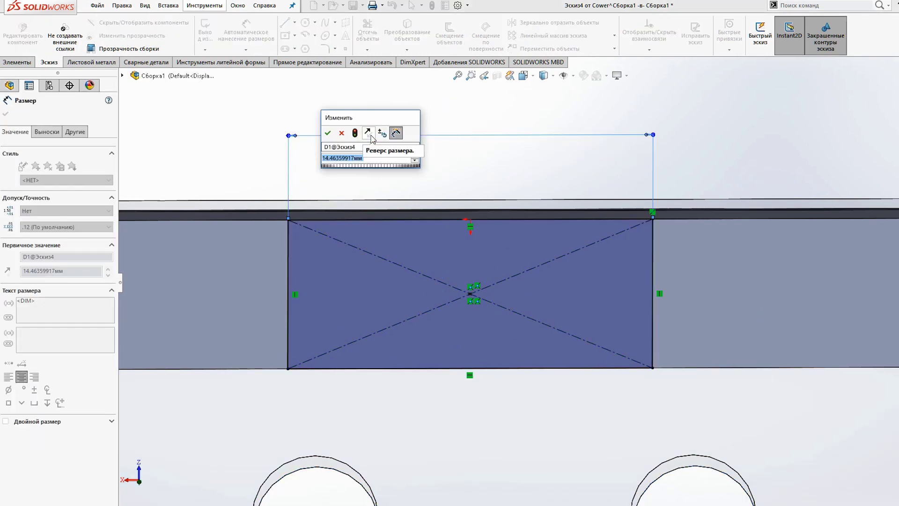
{"action": "type", "text": "6"}
{"action": "key", "text": "Return"}
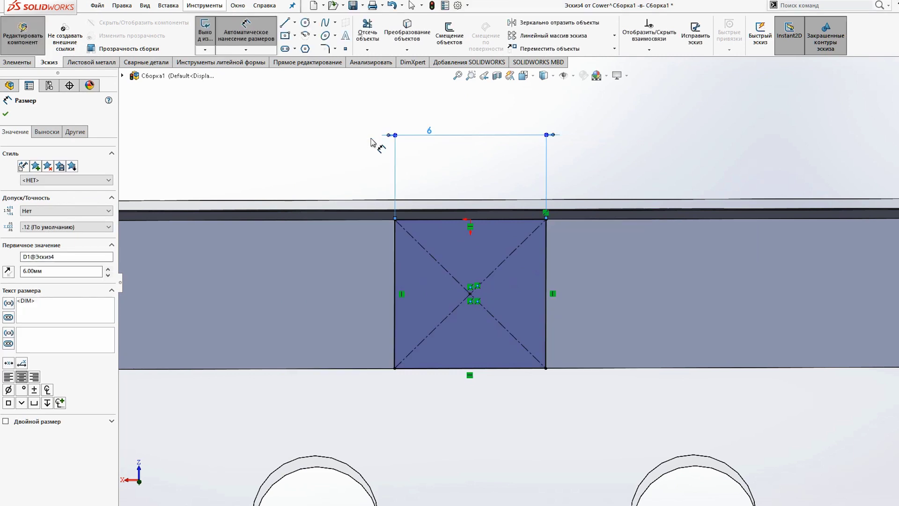
{"action": "scroll", "coordinate": [540, 239], "scroll_direction": "up", "scroll_amount": 2}
{"action": "scroll", "coordinate": [544, 268], "scroll_direction": "up", "scroll_amount": 3}
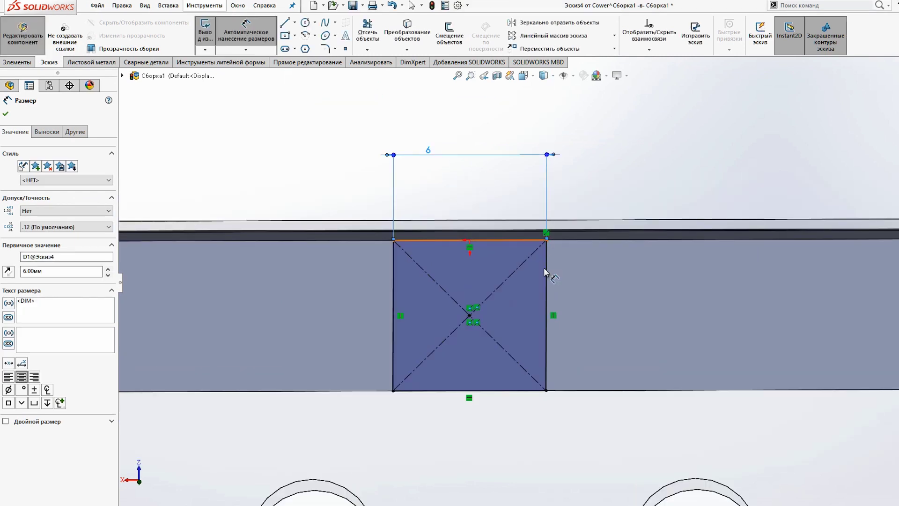
Step: Extrude the 6 mm rectangle 2.50 mm into a latch tab boss
{"action": "left_click", "coordinate": [232, 40]}
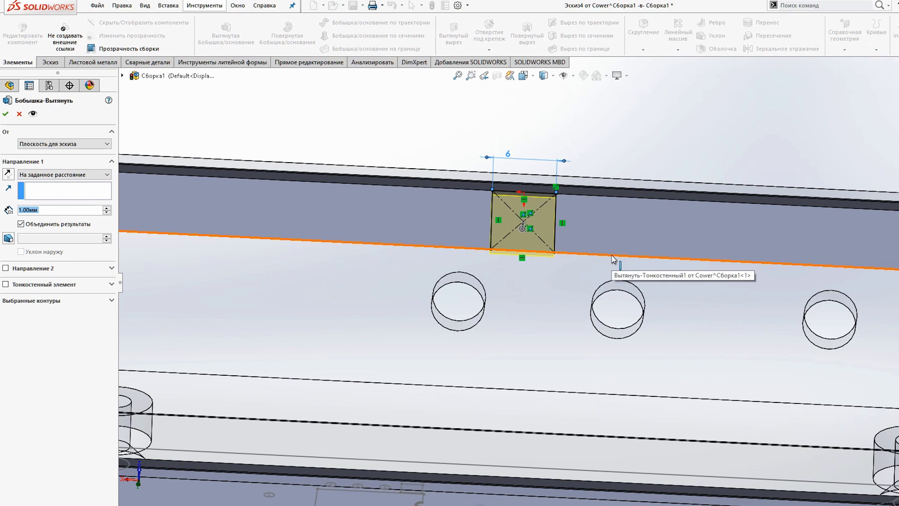
{"action": "scroll", "coordinate": [606, 282], "scroll_direction": "up", "scroll_amount": 2}
{"action": "scroll", "coordinate": [606, 282], "scroll_direction": "down", "scroll_amount": 3}
{"action": "mouse_move", "coordinate": [739, 301]}
{"action": "middle_mouse_down"}
{"action": "mouse_move", "coordinate": [748, 261]}
{"action": "mouse_move", "coordinate": [746, 345]}
{"action": "middle_mouse_up"}
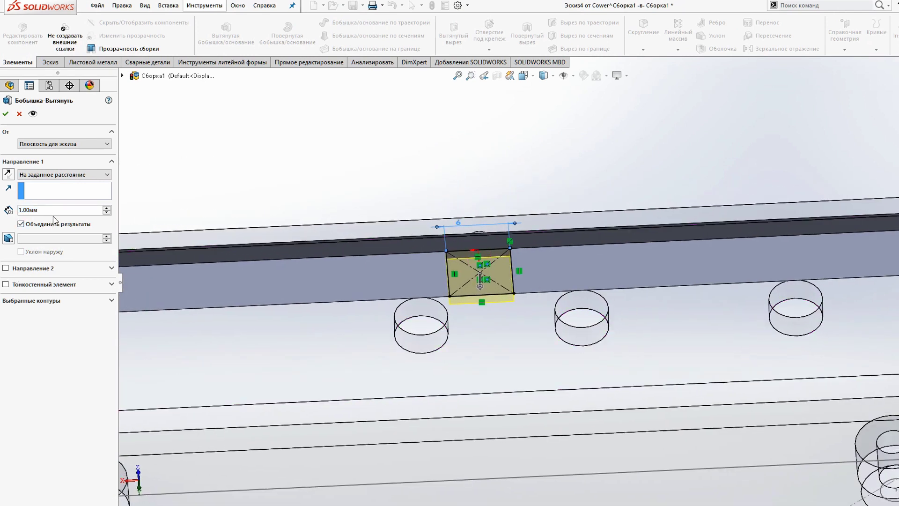
{"action": "left_click", "coordinate": [54, 210]}
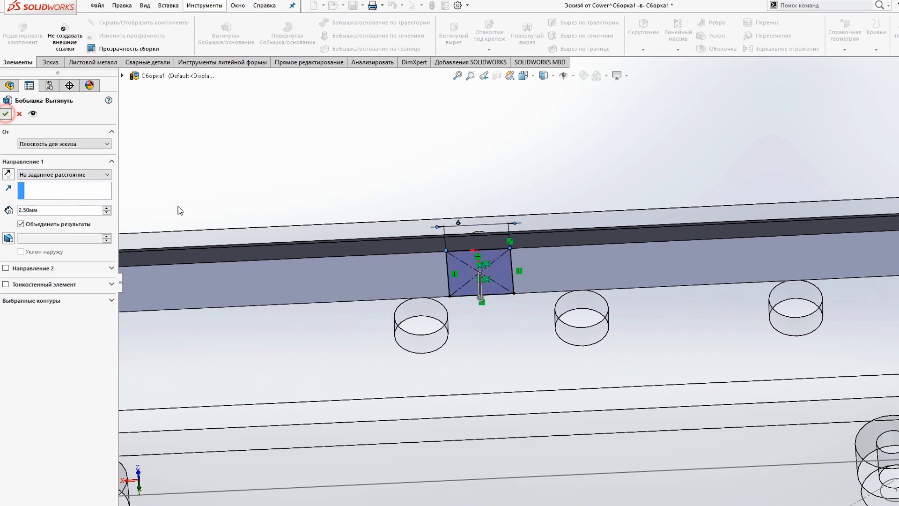
{"action": "left_click", "coordinate": [5, 114]}
Step: Orbit the box to a top-down view to inspect the new tab
{"action": "scroll", "coordinate": [587, 319], "scroll_direction": "up", "scroll_amount": 8}
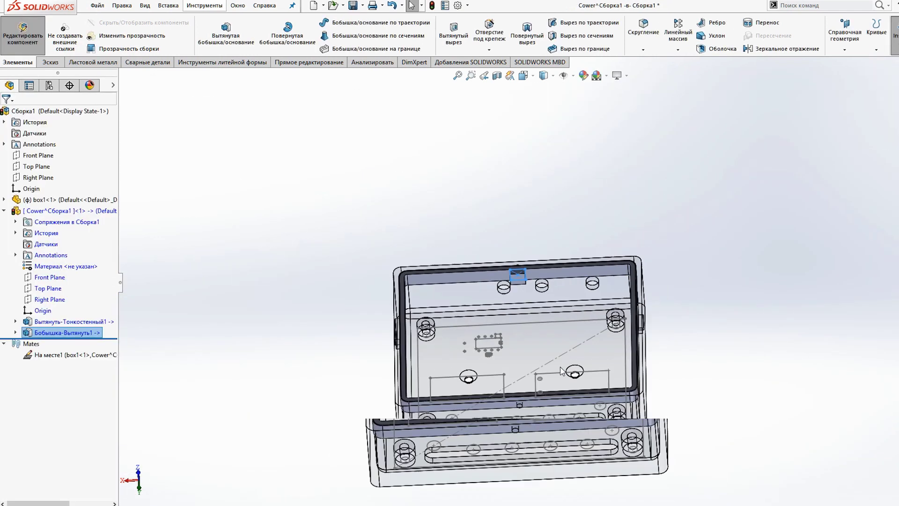
{"action": "middle_click_drag", "start_coordinate": [555, 354], "coordinate": [524, 303]}
{"action": "scroll", "coordinate": [552, 296], "scroll_direction": "down", "scroll_amount": 3}
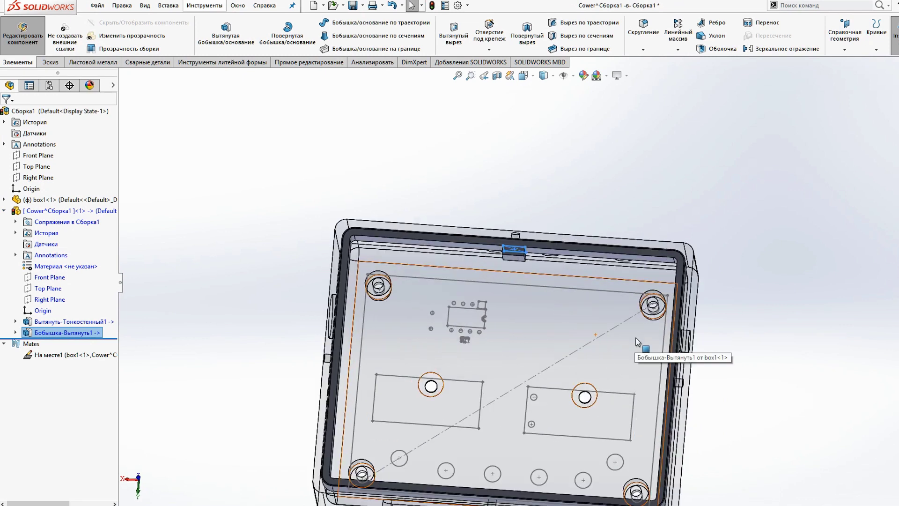
{"action": "mouse_move", "coordinate": [683, 363]}
{"action": "middle_mouse_down"}
{"action": "mouse_move", "coordinate": [562, 319]}
{"action": "mouse_move", "coordinate": [526, 277]}
{"action": "mouse_move", "coordinate": [578, 461]}
{"action": "mouse_move", "coordinate": [546, 427]}
{"action": "mouse_move", "coordinate": [540, 353]}
{"action": "middle_mouse_up"}
{"action": "scroll", "coordinate": [562, 319], "scroll_direction": "up", "scroll_amount": 3}
{"action": "scroll", "coordinate": [541, 416], "scroll_direction": "up", "scroll_amount": 2}
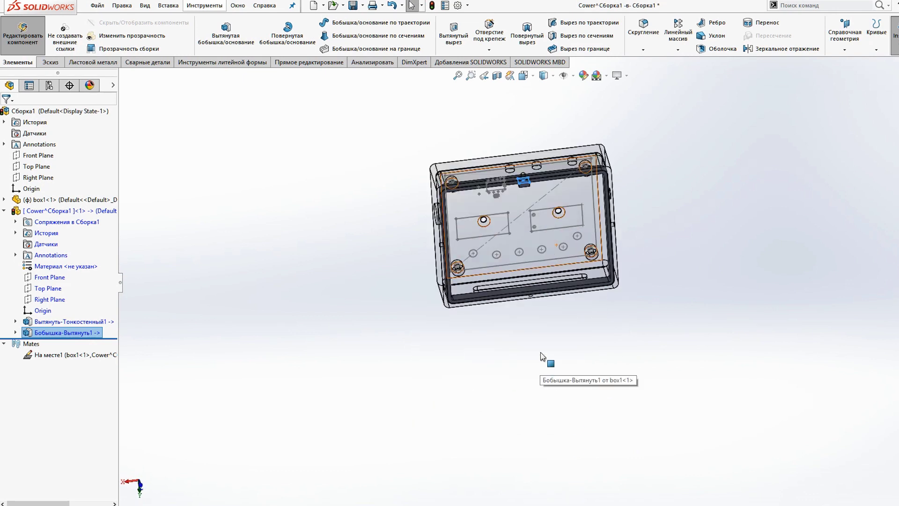
{"action": "scroll", "coordinate": [535, 174], "scroll_direction": "down", "scroll_amount": 3}
{"action": "mouse_move", "coordinate": [535, 175]}
{"action": "middle_mouse_down"}
{"action": "mouse_move", "coordinate": [596, 245]}
{"action": "mouse_move", "coordinate": [722, 251]}
{"action": "middle_mouse_up"}
{"action": "scroll", "coordinate": [596, 245], "scroll_direction": "down", "scroll_amount": 2}
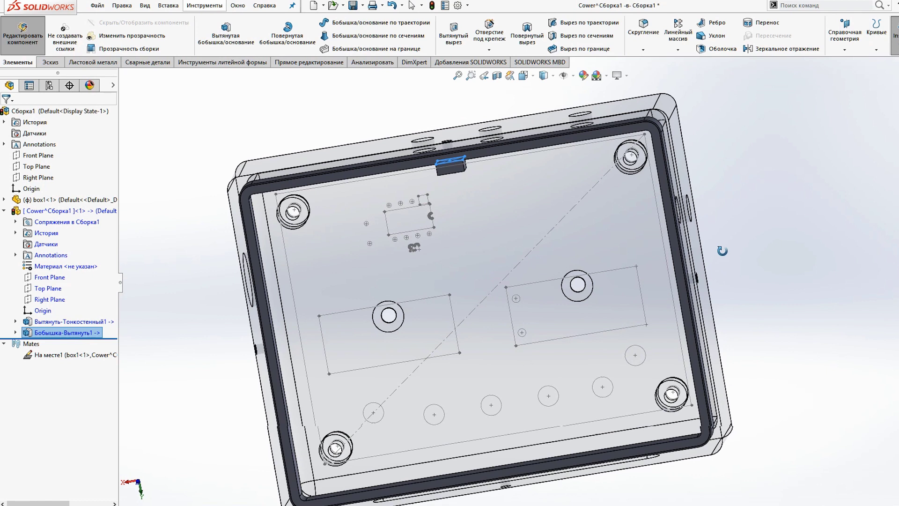
Step: Mirror Бобышка-Вытянуть1 across the Top Plane onto the opposite rim wall
{"action": "left_click", "coordinate": [757, 49]}
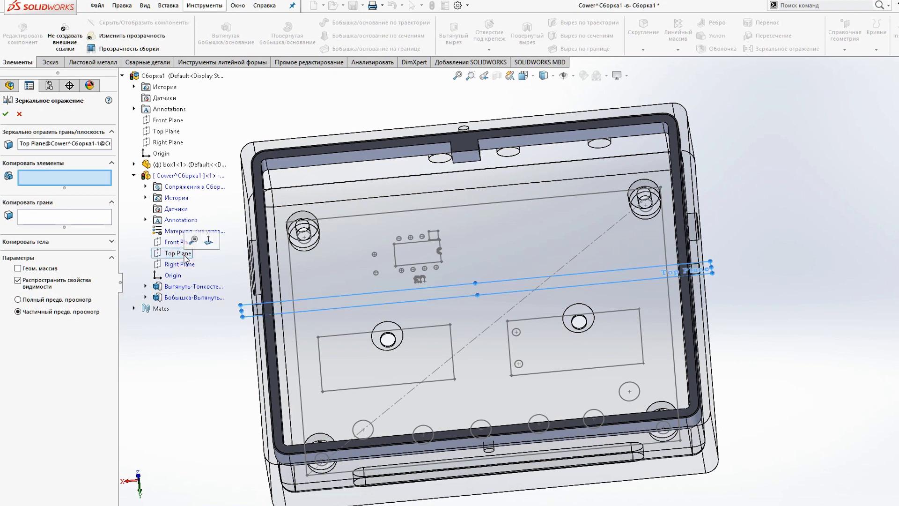
{"action": "left_click", "coordinate": [469, 158]}
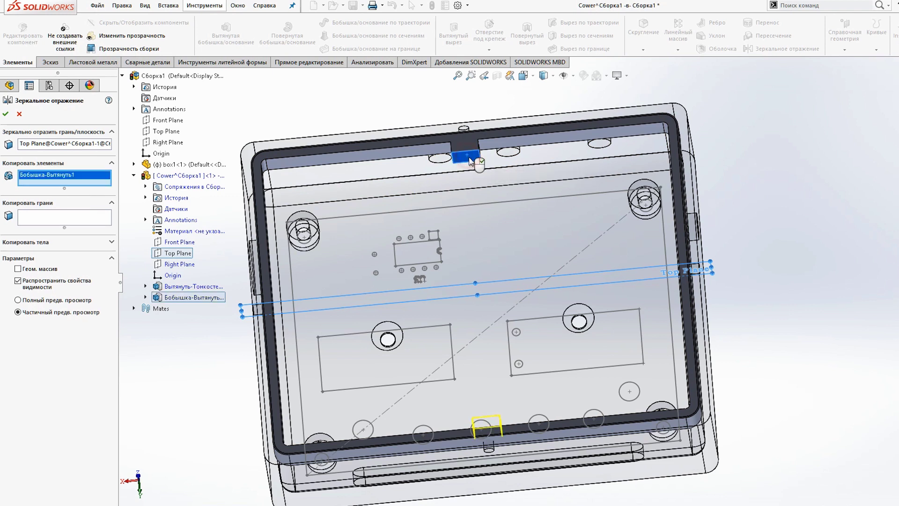
{"action": "middle_click_drag", "start_coordinate": [667, 354], "coordinate": [487, 465]}
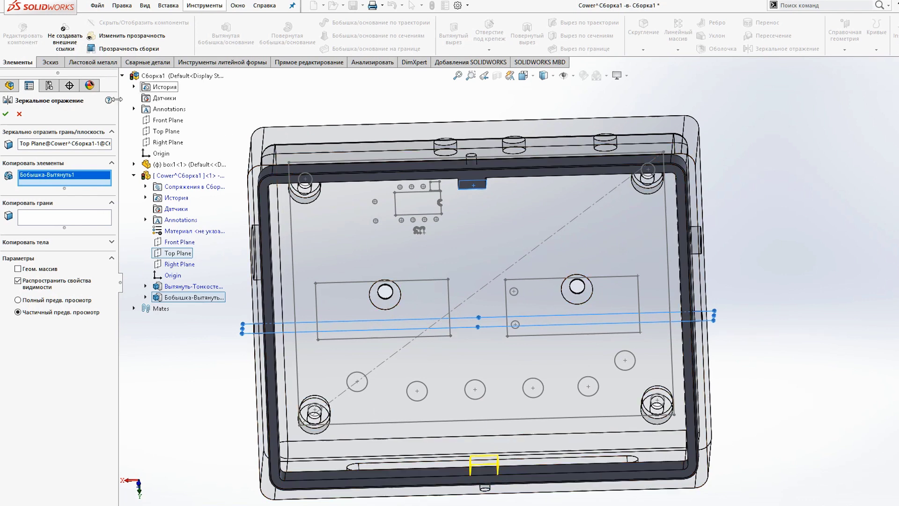
{"action": "left_click", "coordinate": [7, 114]}
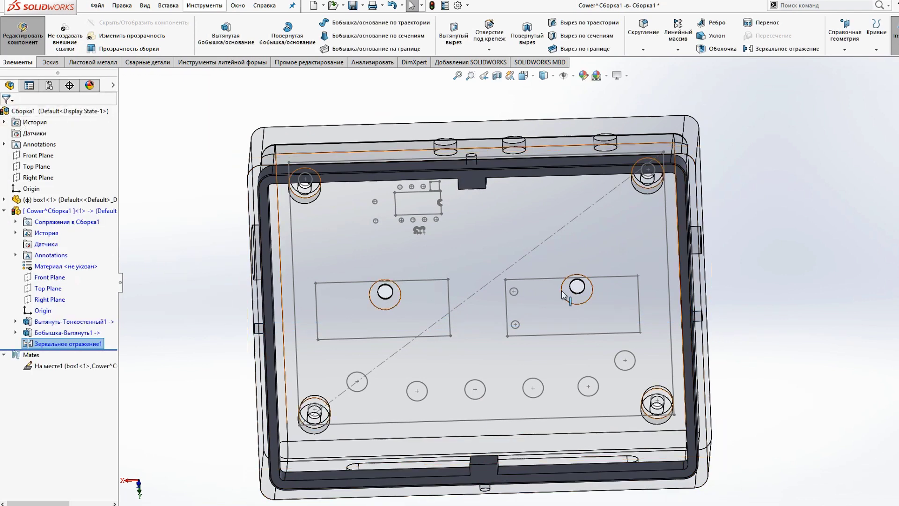
{"action": "mouse_move", "coordinate": [542, 201]}
{"action": "middle_mouse_down"}
{"action": "mouse_move", "coordinate": [552, 151]}
{"action": "mouse_move", "coordinate": [483, 178]}
{"action": "middle_mouse_up"}
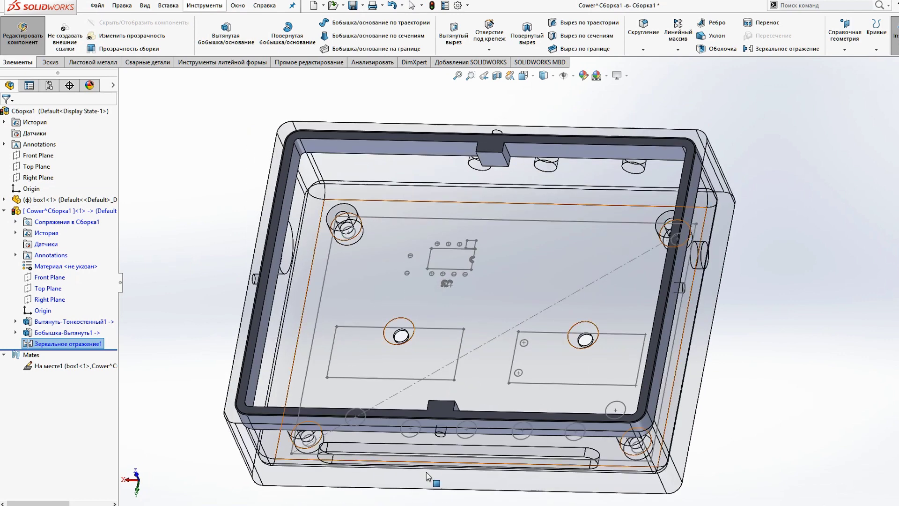
{"action": "middle_click_drag", "start_coordinate": [687, 326], "coordinate": [639, 373]}
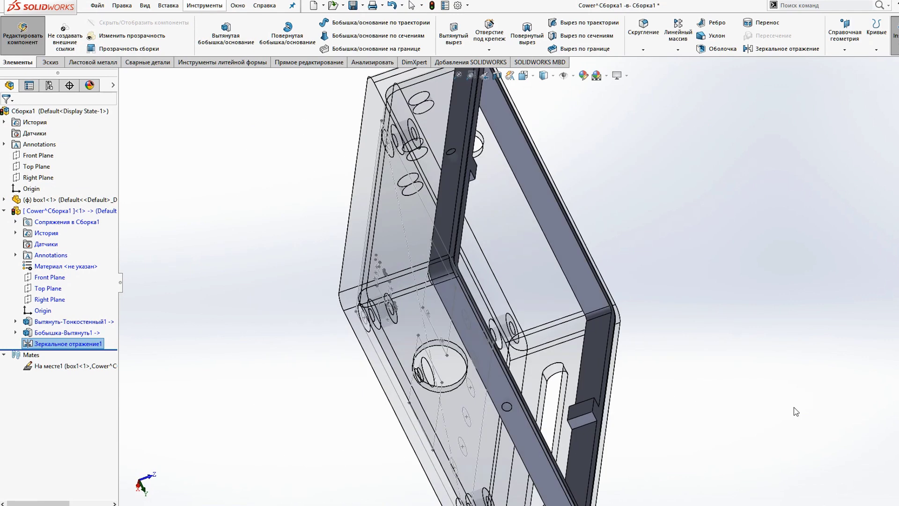
{"action": "middle_click_drag", "start_coordinate": [431, 281], "coordinate": [520, 336]}
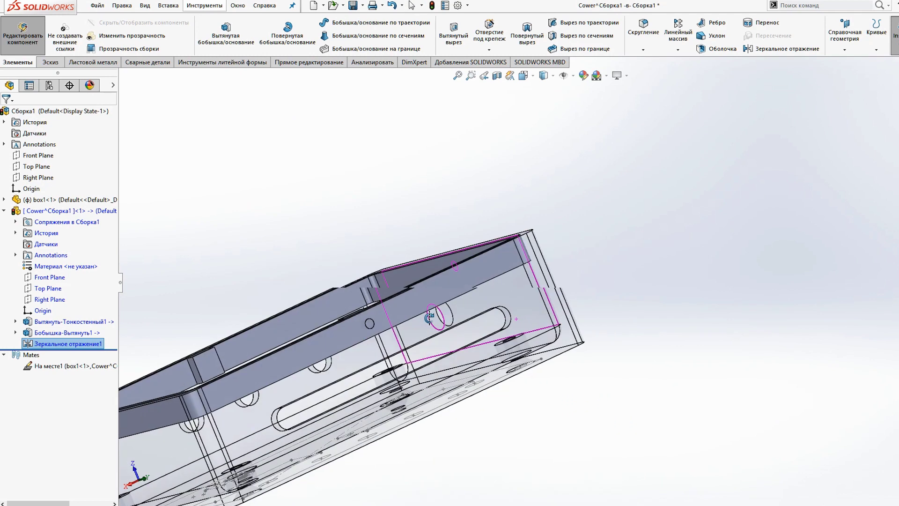
Step: Start a sketch on the inner wall face and place a point at the hole's centre
{"action": "right_click", "coordinate": [493, 225]}
{"action": "left_click", "coordinate": [510, 168]}
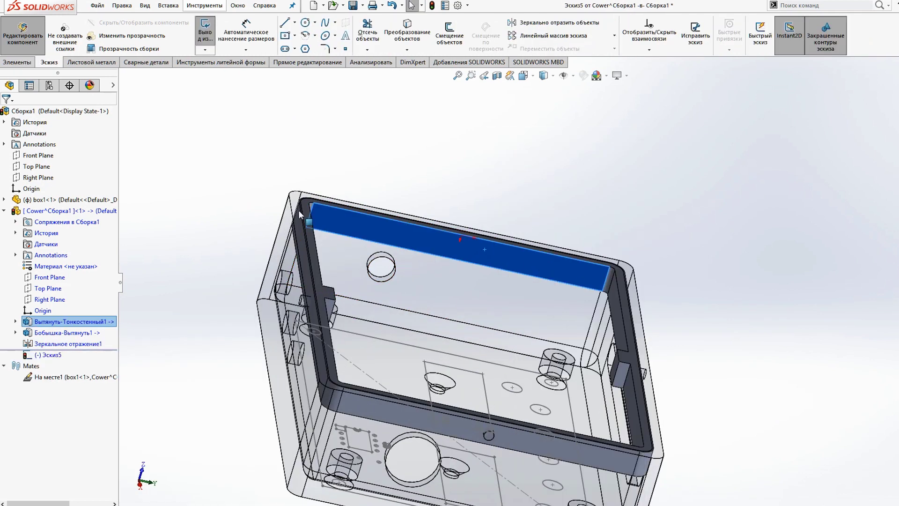
{"action": "left_click", "coordinate": [345, 48]}
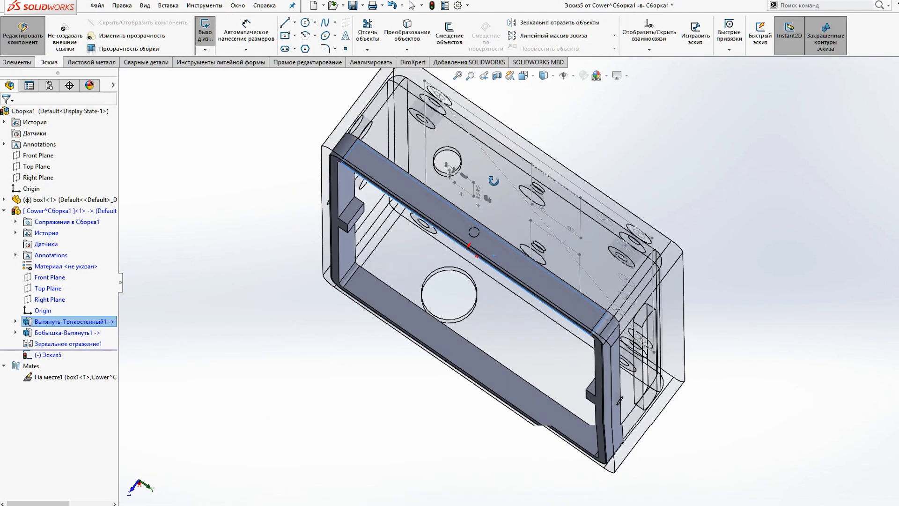
{"action": "scroll", "coordinate": [548, 225], "scroll_direction": "down", "scroll_amount": 5}
{"action": "scroll", "coordinate": [548, 224], "scroll_direction": "up", "scroll_amount": 3}
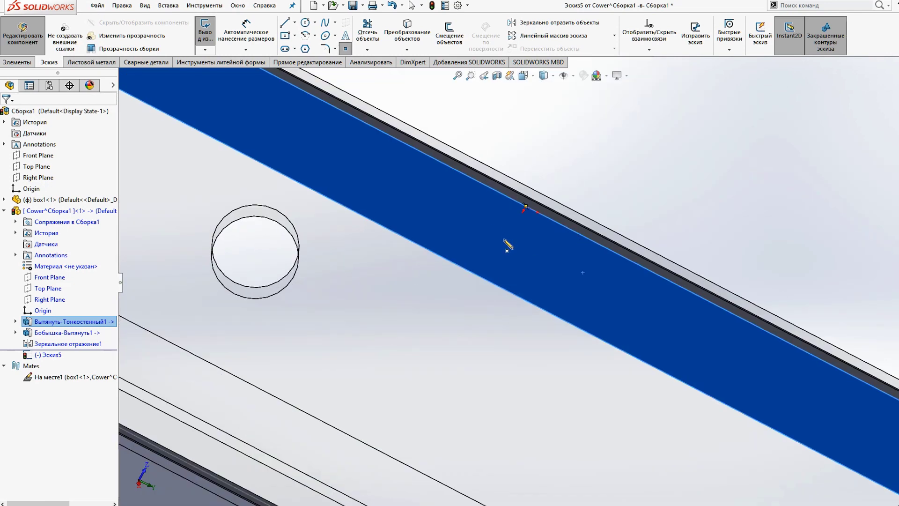
{"action": "middle_click_drag", "start_coordinate": [539, 248], "coordinate": [597, 191]}
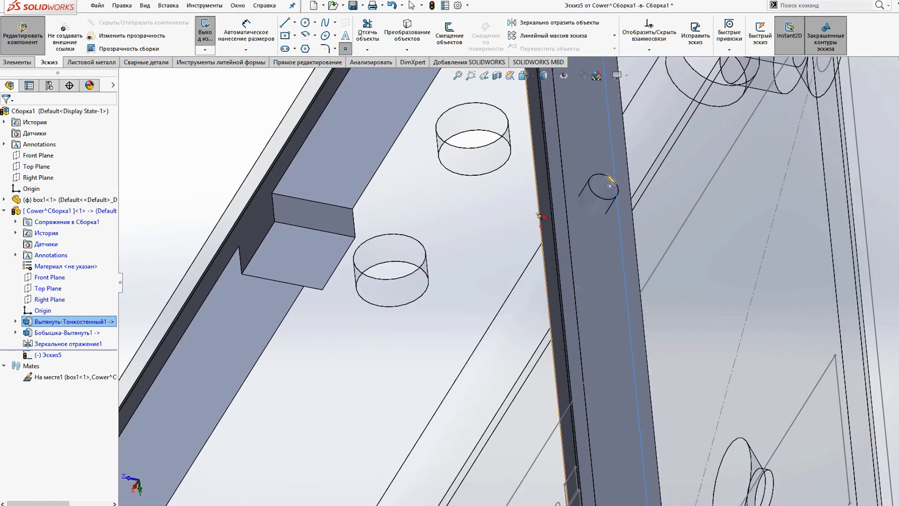
{"action": "left_click", "coordinate": [607, 176]}
{"action": "key", "text": "Escape"}
{"action": "key", "text": "ctrl+8"}
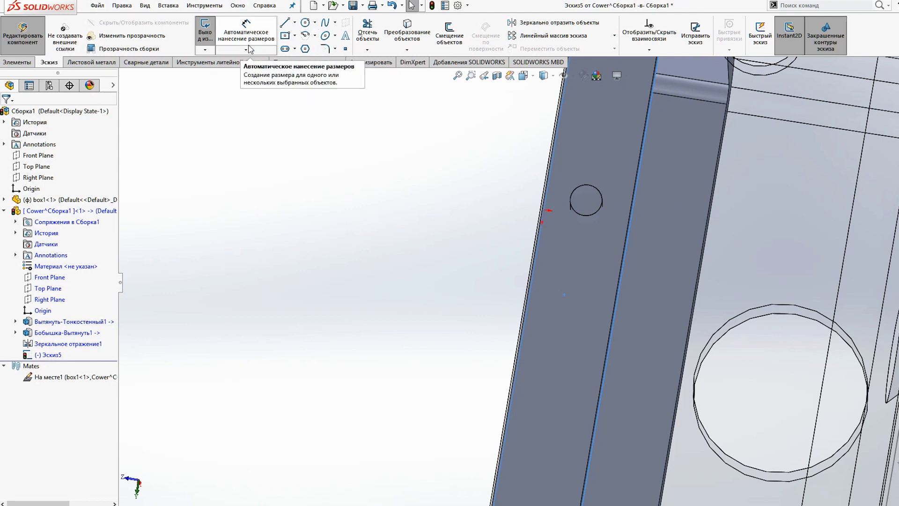
{"action": "scroll", "coordinate": [604, 215], "scroll_direction": "up", "scroll_amount": 2}
{"action": "left_click", "coordinate": [584, 207]}
{"action": "mouse_move", "coordinate": [496, 297]}
{"action": "middle_mouse_down"}
{"action": "mouse_move", "coordinate": [678, 270]}
{"action": "mouse_move", "coordinate": [555, 313]}
{"action": "middle_mouse_up"}
Step: Draw a 6 mm wide rectangle with its top line collinear with the rim edge
{"action": "left_click", "coordinate": [285, 36]}
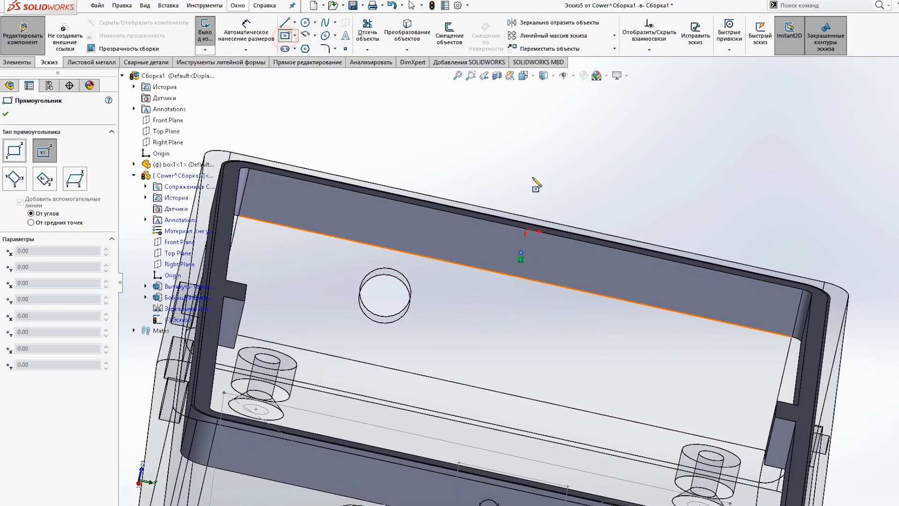
{"action": "left_click", "coordinate": [553, 310]}
{"action": "right_click_drag", "start_coordinate": [604, 141], "coordinate": [604, 94]}
{"action": "left_click", "coordinate": [531, 207]}
{"action": "left_click", "coordinate": [546, 160]}
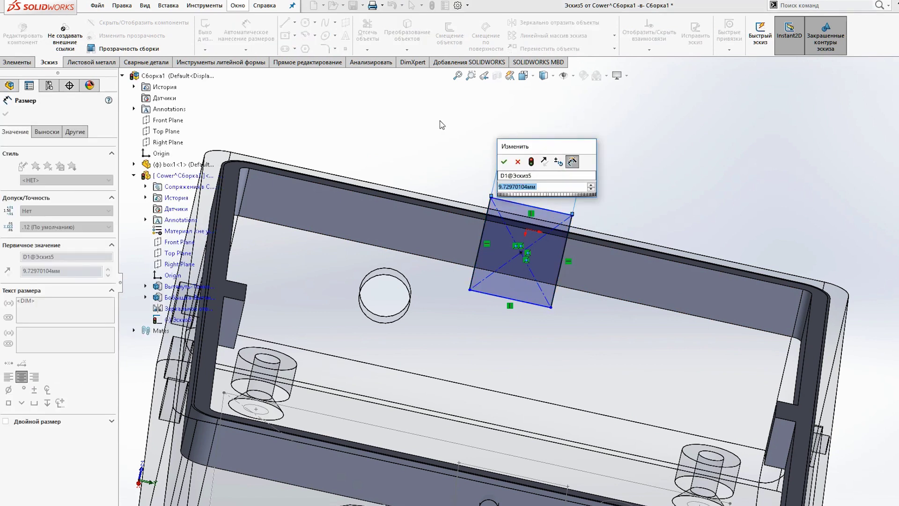
{"action": "type", "text": "6"}
{"action": "key", "text": "Return"}
{"action": "left_click", "coordinate": [528, 209]}
{"action": "left_click", "coordinate": [566, 237], "text": "ctrl"}
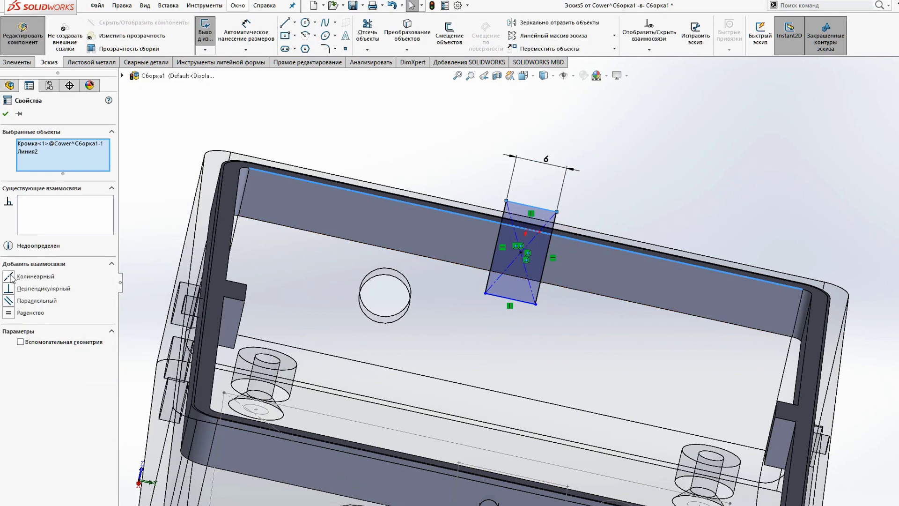
{"action": "right_click_drag", "start_coordinate": [602, 237], "coordinate": [576, 263]}
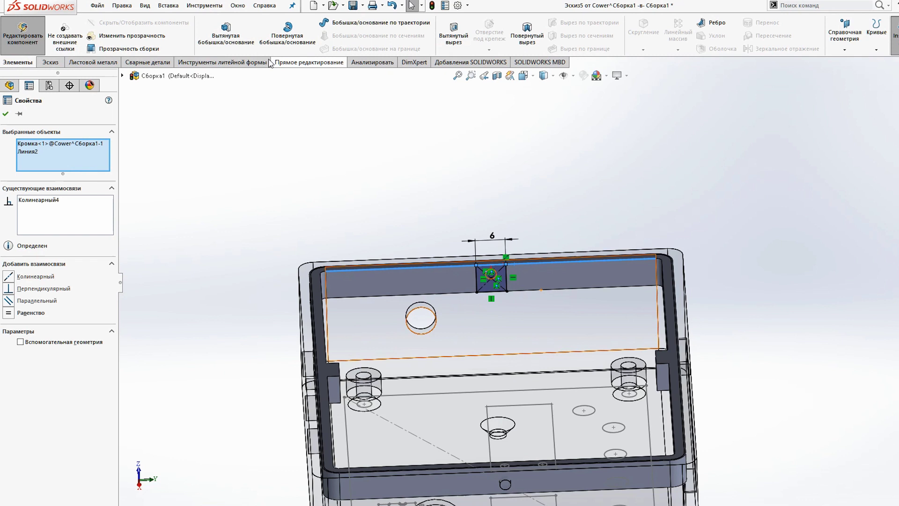
Step: Finish the second tab boss and mirror Бобышка-Вытянуть2 across the Right Plane
{"action": "key", "text": "Return"}
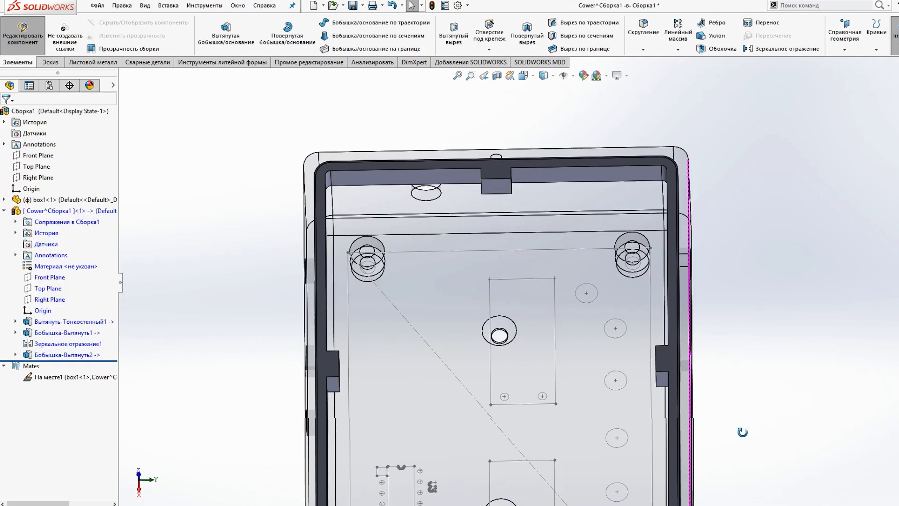
{"action": "middle_click_drag", "start_coordinate": [522, 253], "coordinate": [768, 341]}
{"action": "left_click", "coordinate": [761, 52]}
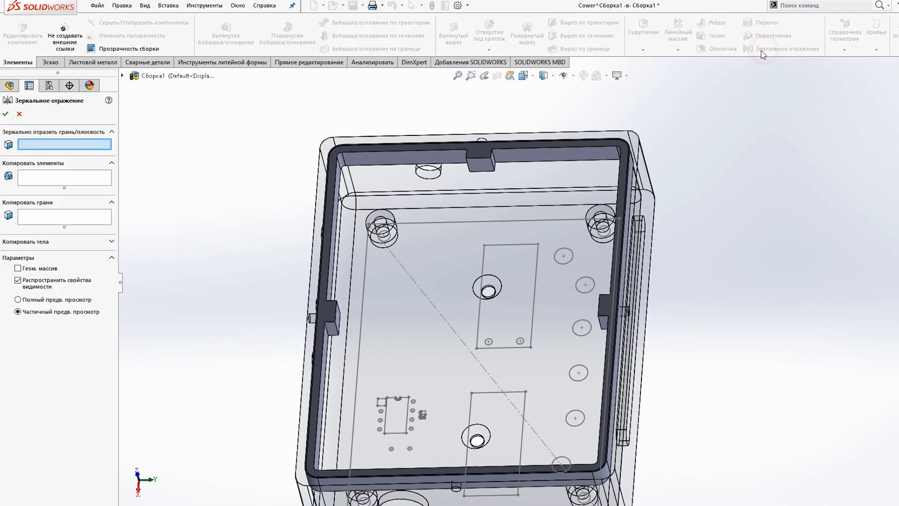
{"action": "left_click", "coordinate": [122, 75]}
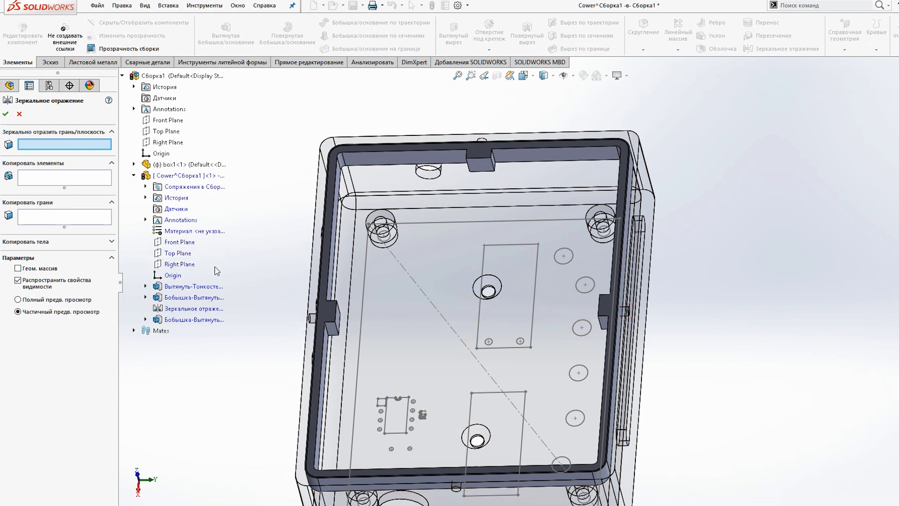
{"action": "left_click", "coordinate": [180, 264]}
{"action": "left_click", "coordinate": [478, 180]}
{"action": "mouse_move", "coordinate": [479, 180]}
{"action": "middle_mouse_down"}
{"action": "mouse_move", "coordinate": [732, 357]}
{"action": "mouse_move", "coordinate": [572, 251]}
{"action": "mouse_move", "coordinate": [507, 356]}
{"action": "mouse_move", "coordinate": [581, 337]}
{"action": "mouse_move", "coordinate": [630, 391]}
{"action": "mouse_move", "coordinate": [527, 307]}
{"action": "middle_mouse_up"}
{"action": "key", "text": "Return"}
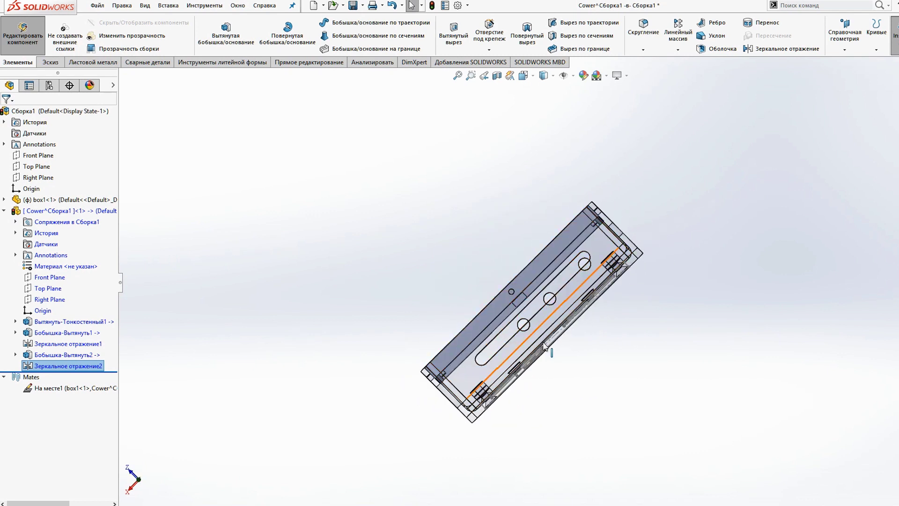
Step: Orbit around the box and select the tab face on the far wall
{"action": "middle_click_drag", "start_coordinate": [543, 347], "coordinate": [507, 229]}
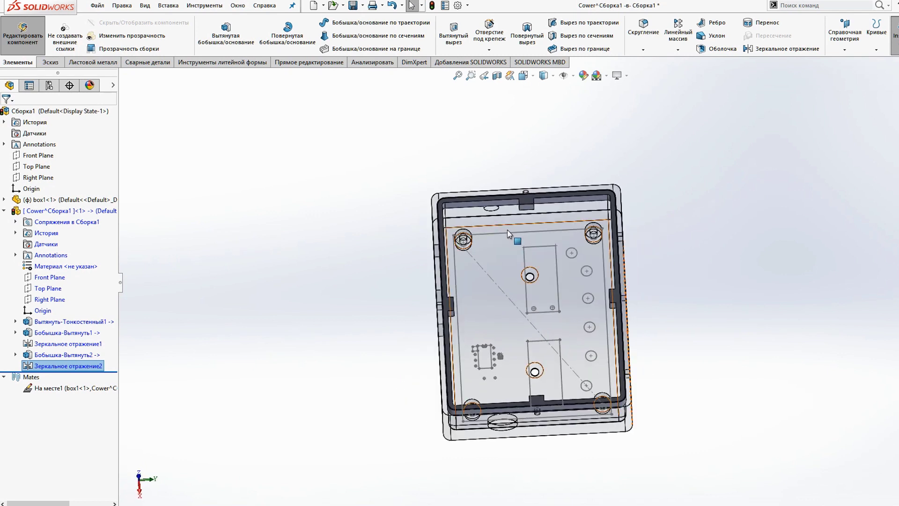
{"action": "scroll", "coordinate": [507, 230], "scroll_direction": "down", "scroll_amount": 3}
{"action": "scroll", "coordinate": [507, 233], "scroll_direction": "up", "scroll_amount": 3}
{"action": "mouse_move", "coordinate": [507, 233]}
{"action": "middle_mouse_down"}
{"action": "mouse_move", "coordinate": [617, 398]}
{"action": "mouse_move", "coordinate": [578, 288]}
{"action": "mouse_move", "coordinate": [571, 352]}
{"action": "mouse_move", "coordinate": [556, 136]}
{"action": "mouse_move", "coordinate": [556, 207]}
{"action": "middle_mouse_up"}
{"action": "scroll", "coordinate": [487, 196], "scroll_direction": "down", "scroll_amount": 5}
{"action": "left_click", "coordinate": [518, 195]}
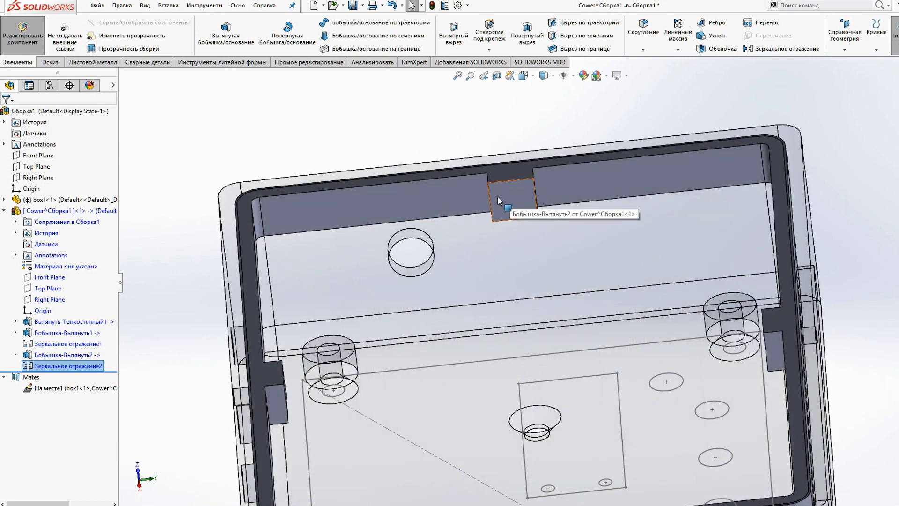
{"action": "right_click", "coordinate": [511, 196]}
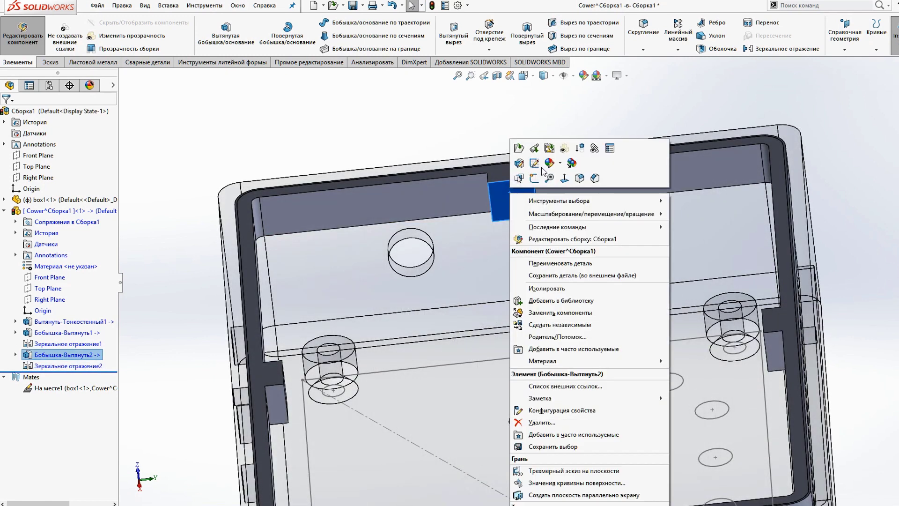
Step: Sketch on the lid tab face, placing a point at X 3.00, Y 0.00
{"action": "left_click", "coordinate": [535, 178]}
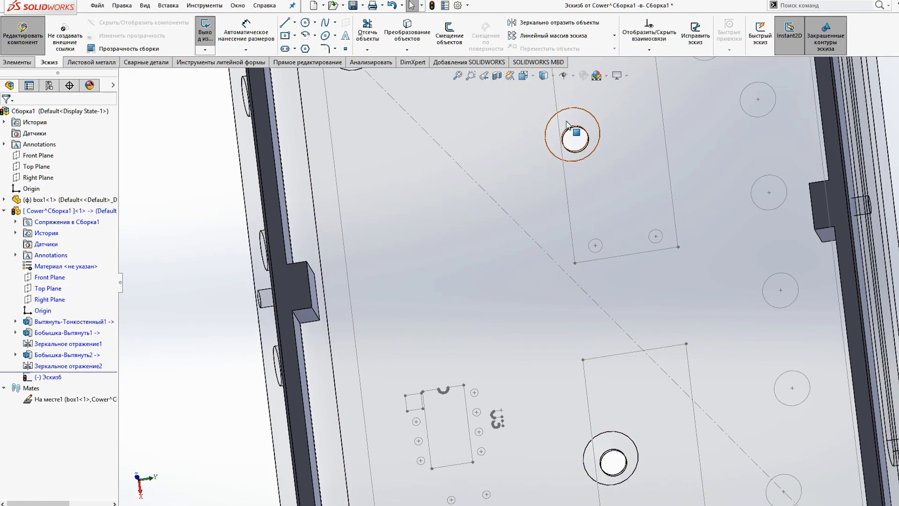
{"action": "scroll", "coordinate": [566, 122], "scroll_direction": "up", "scroll_amount": 5}
{"action": "mouse_move", "coordinate": [566, 122]}
{"action": "middle_mouse_down"}
{"action": "mouse_move", "coordinate": [527, 242]}
{"action": "mouse_move", "coordinate": [532, 100]}
{"action": "middle_mouse_up"}
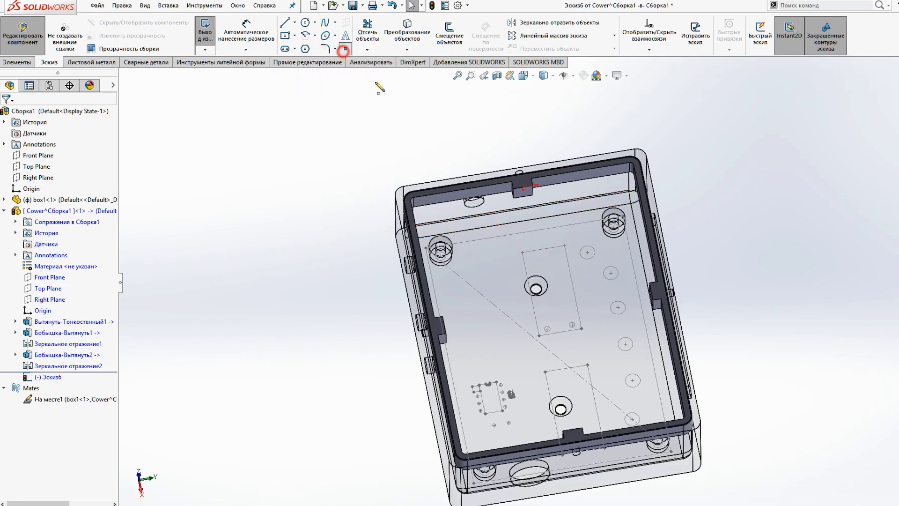
{"action": "middle_click_drag", "start_coordinate": [609, 178], "coordinate": [606, 367]}
{"action": "scroll", "coordinate": [606, 367], "scroll_direction": "down", "scroll_amount": 3}
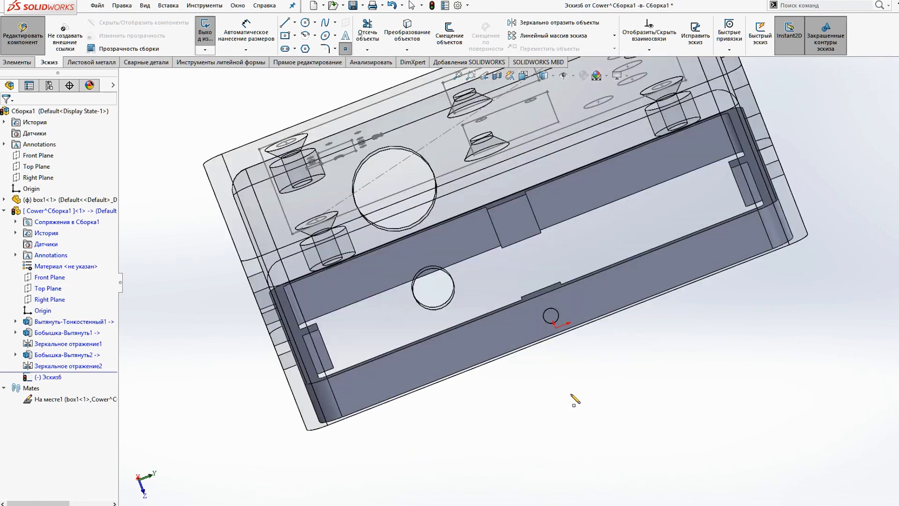
{"action": "scroll", "coordinate": [645, 330], "scroll_direction": "down", "scroll_amount": 3}
{"action": "mouse_move", "coordinate": [645, 330]}
{"action": "middle_mouse_down"}
{"action": "mouse_move", "coordinate": [622, 267]}
{"action": "mouse_move", "coordinate": [634, 295]}
{"action": "mouse_move", "coordinate": [609, 394]}
{"action": "mouse_move", "coordinate": [627, 406]}
{"action": "mouse_move", "coordinate": [609, 405]}
{"action": "mouse_move", "coordinate": [534, 136]}
{"action": "mouse_move", "coordinate": [662, 440]}
{"action": "mouse_move", "coordinate": [567, 314]}
{"action": "mouse_move", "coordinate": [515, 375]}
{"action": "mouse_move", "coordinate": [489, 432]}
{"action": "mouse_move", "coordinate": [662, 395]}
{"action": "middle_mouse_up"}
{"action": "left_click", "coordinate": [598, 399]}
{"action": "scroll", "coordinate": [662, 440], "scroll_direction": "up", "scroll_amount": 5}
{"action": "scroll", "coordinate": [662, 396], "scroll_direction": "down", "scroll_amount": 3}
{"action": "mouse_move", "coordinate": [661, 357]}
{"action": "middle_mouse_down"}
{"action": "mouse_move", "coordinate": [644, 281]}
{"action": "mouse_move", "coordinate": [634, 391]}
{"action": "middle_mouse_up"}
{"action": "scroll", "coordinate": [504, 207], "scroll_direction": "down", "scroll_amount": 3}
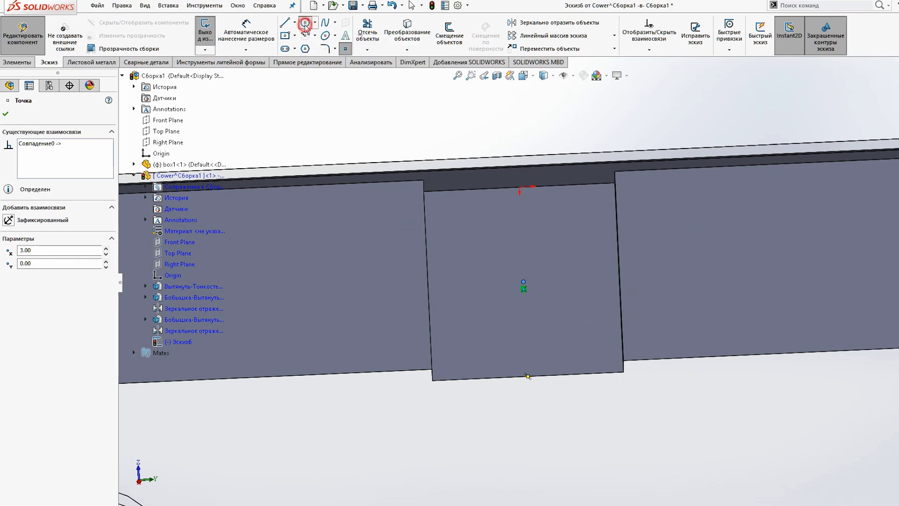
Step: Draw a circle centred on the sketch point and dimension it to 1.80 mm diameter
{"action": "left_click", "coordinate": [305, 23]}
{"action": "left_click", "coordinate": [524, 282]}
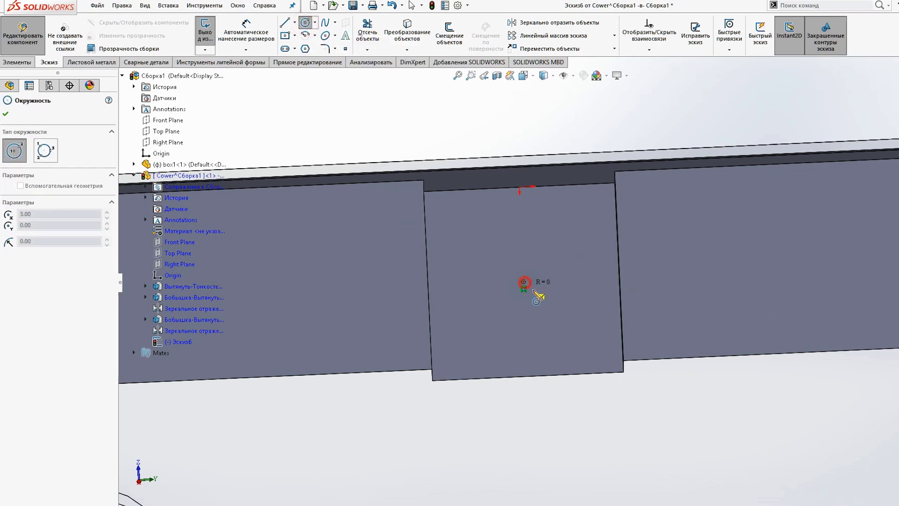
{"action": "left_click", "coordinate": [545, 309]}
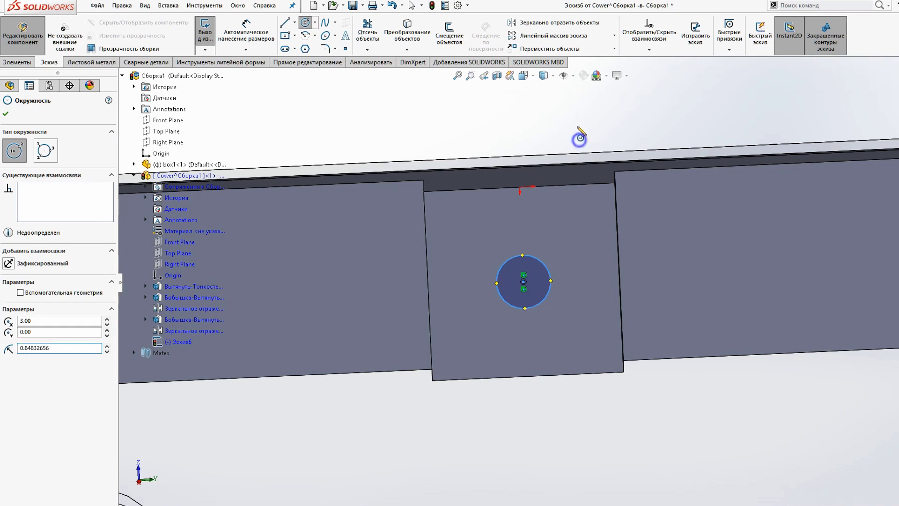
{"action": "key", "text": "Escape"}
{"action": "left_click", "coordinate": [535, 259]}
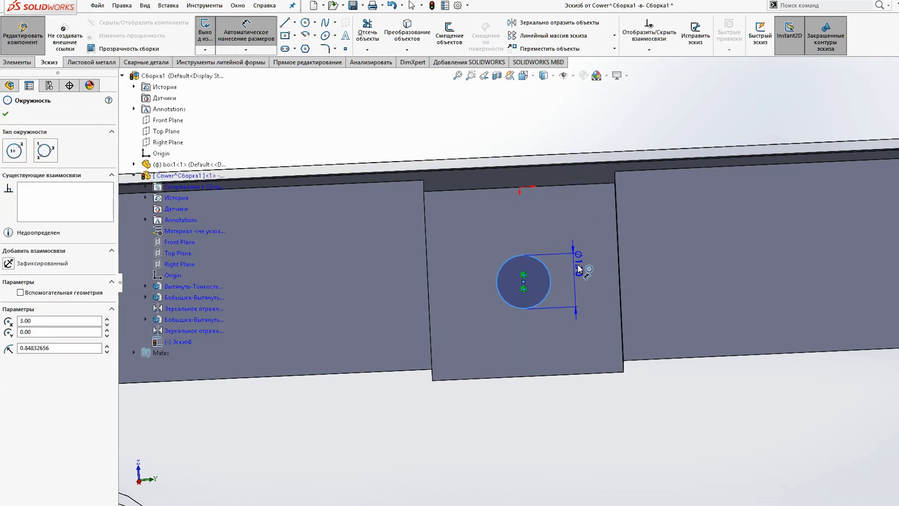
{"action": "left_click", "coordinate": [583, 261]}
{"action": "type", "text": "1.8"}
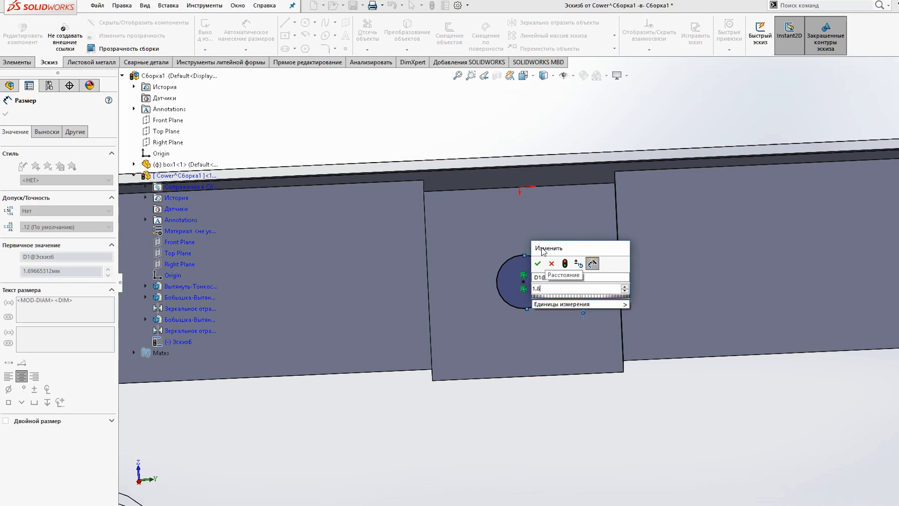
{"action": "key", "text": "Return"}
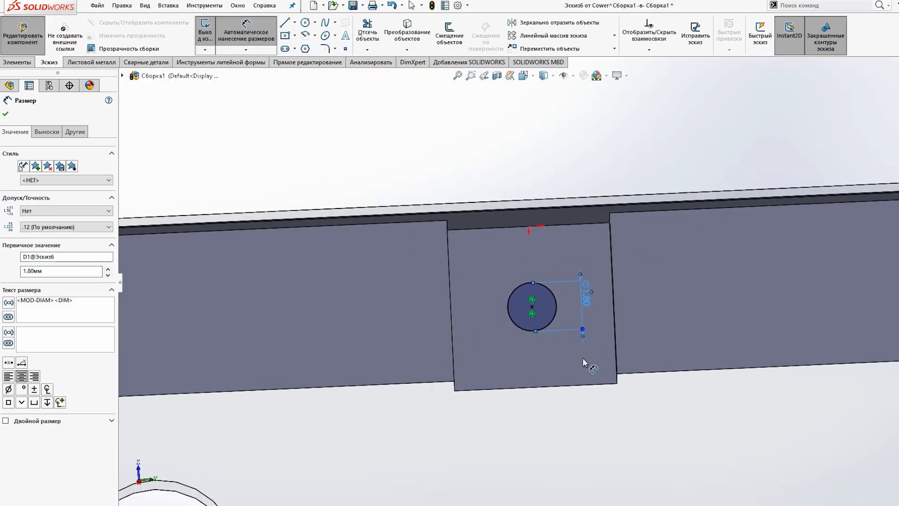
{"action": "mouse_move", "coordinate": [583, 358]}
{"action": "middle_mouse_down"}
{"action": "mouse_move", "coordinate": [587, 345]}
{"action": "mouse_move", "coordinate": [162, 170]}
{"action": "middle_mouse_up"}
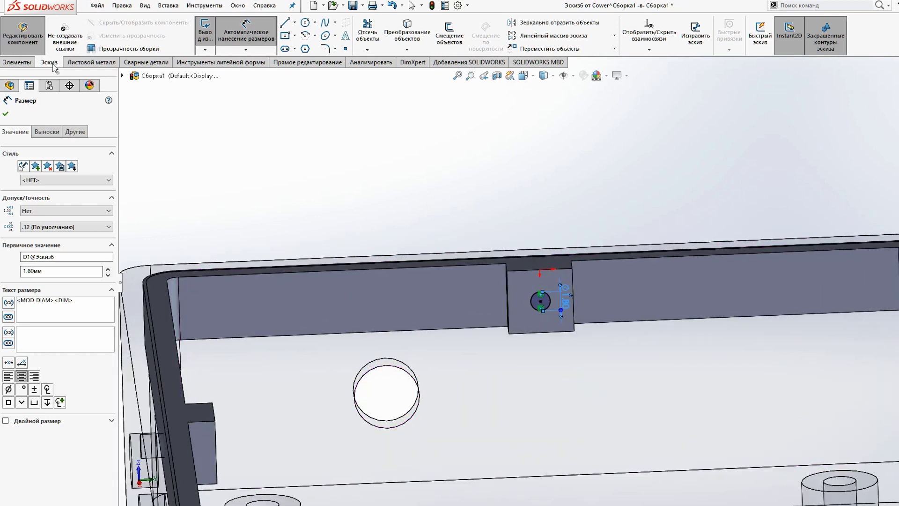
{"action": "left_click", "coordinate": [16, 63]}
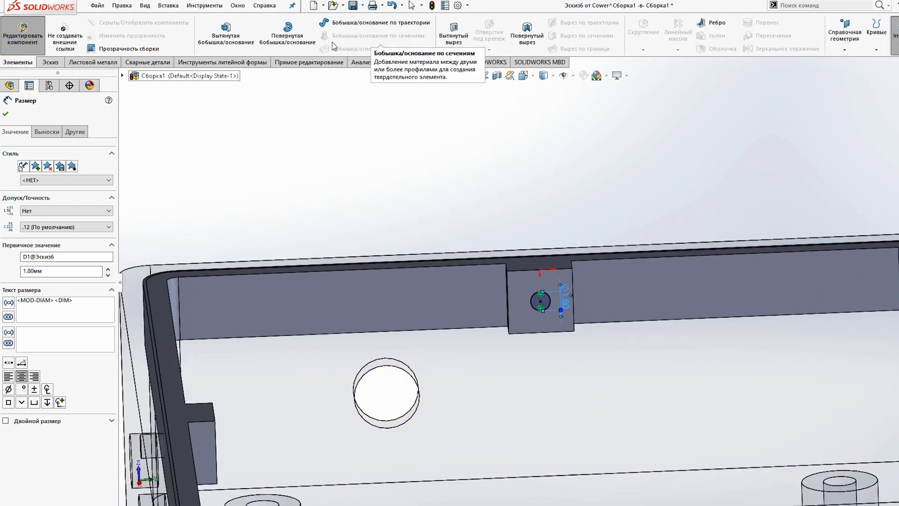
Step: Start an extruded cut from the 1.80 mm circle with Direction 2 enabled
{"action": "left_click", "coordinate": [452, 34]}
{"action": "middle_click_drag", "start_coordinate": [601, 291], "coordinate": [546, 359]}
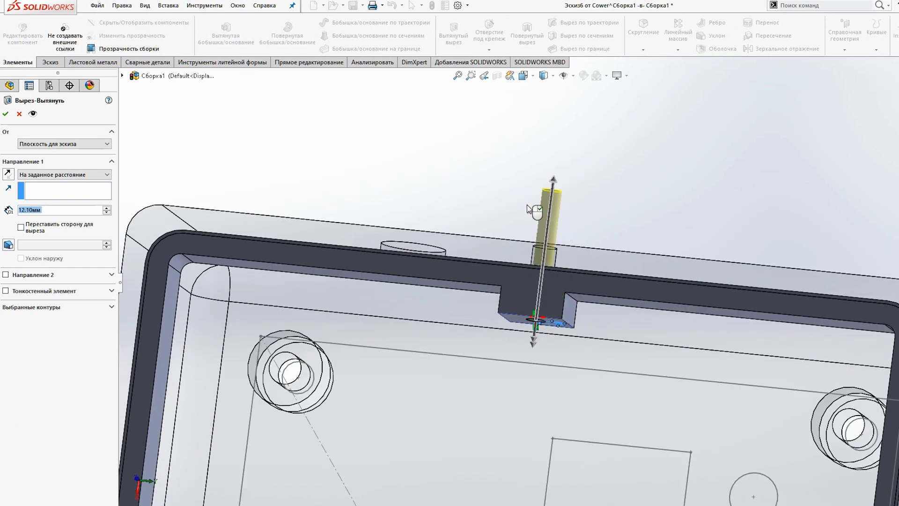
{"action": "left_click", "coordinate": [6, 275]}
{"action": "scroll", "coordinate": [481, 371], "scroll_direction": "down", "scroll_amount": 2}
{"action": "scroll", "coordinate": [552, 351], "scroll_direction": "down", "scroll_amount": 1}
{"action": "scroll", "coordinate": [713, 381], "scroll_direction": "up", "scroll_amount": 2}
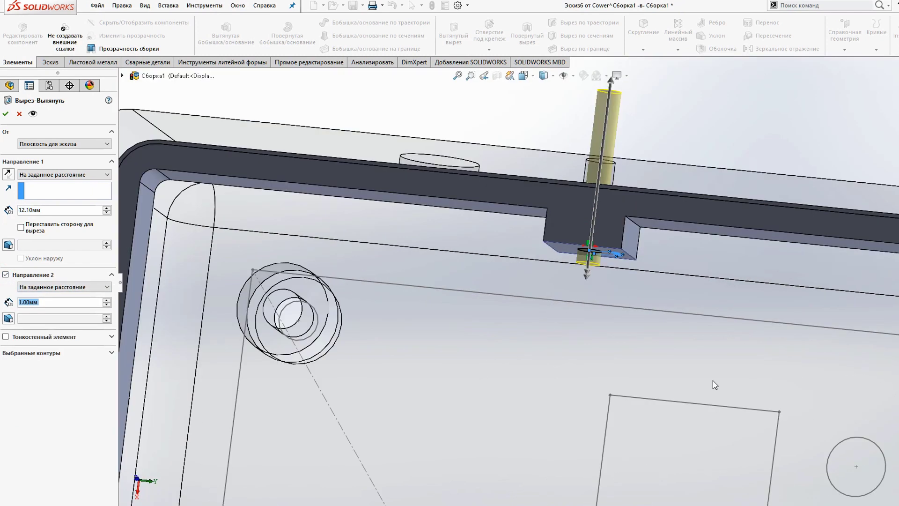
{"action": "scroll", "coordinate": [713, 380], "scroll_direction": "up", "scroll_amount": 5}
{"action": "scroll", "coordinate": [686, 451], "scroll_direction": "up", "scroll_amount": 2}
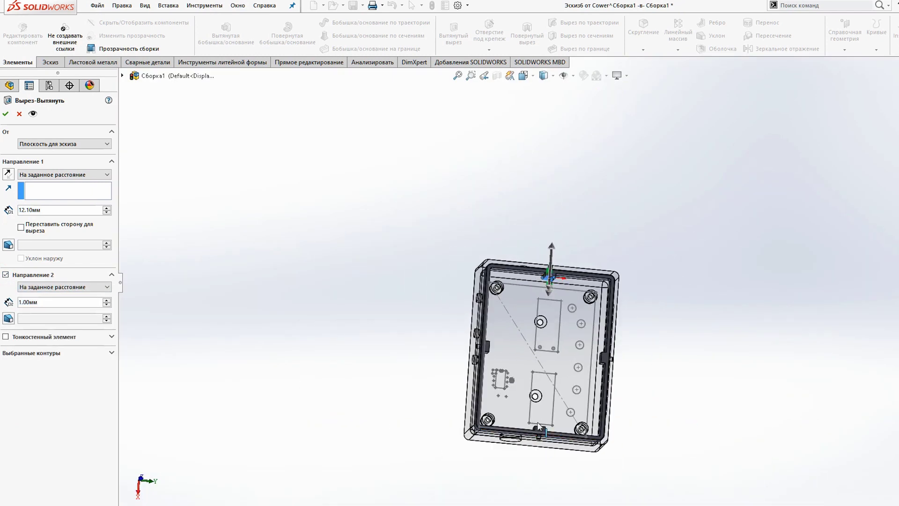
Step: Extend the cut 12.10 mm and 108.20 mm across the box, creating Вырез-Вытянуть1
{"action": "left_click_drag", "start_coordinate": [550, 295], "coordinate": [541, 436]}
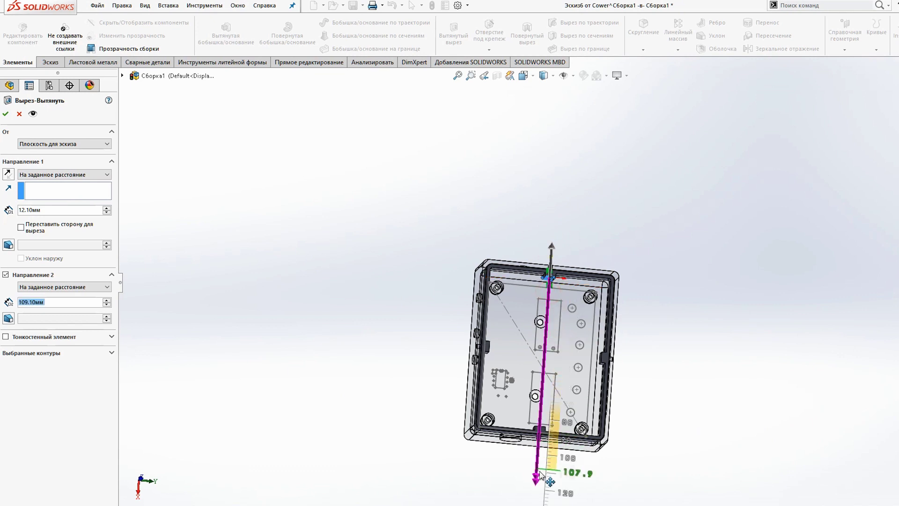
{"action": "mouse_move", "coordinate": [648, 450]}
{"action": "middle_mouse_down"}
{"action": "mouse_move", "coordinate": [646, 229]}
{"action": "mouse_move", "coordinate": [658, 237]}
{"action": "mouse_move", "coordinate": [552, 404]}
{"action": "middle_mouse_up"}
{"action": "scroll", "coordinate": [553, 405], "scroll_direction": "down", "scroll_amount": 3}
{"action": "scroll", "coordinate": [613, 287], "scroll_direction": "down", "scroll_amount": 3}
{"action": "mouse_move", "coordinate": [613, 287]}
{"action": "middle_mouse_down"}
{"action": "mouse_move", "coordinate": [660, 294]}
{"action": "mouse_move", "coordinate": [604, 383]}
{"action": "middle_mouse_up"}
{"action": "scroll", "coordinate": [604, 383], "scroll_direction": "down", "scroll_amount": 3}
{"action": "scroll", "coordinate": [586, 344], "scroll_direction": "down", "scroll_amount": 2}
{"action": "key", "text": "f"}
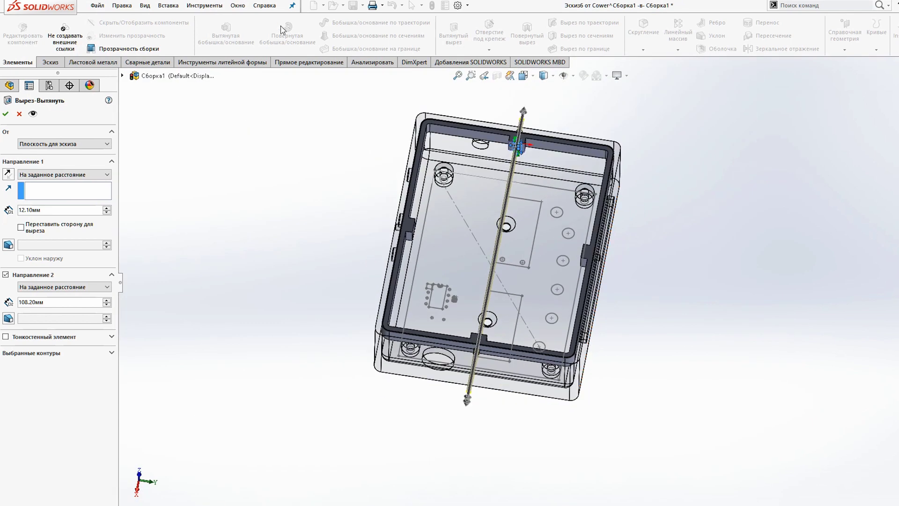
{"action": "left_click", "coordinate": [7, 112]}
{"action": "mouse_move", "coordinate": [635, 341]}
{"action": "middle_mouse_down"}
{"action": "mouse_move", "coordinate": [655, 220]}
{"action": "mouse_move", "coordinate": [650, 186]}
{"action": "mouse_move", "coordinate": [692, 431]}
{"action": "mouse_move", "coordinate": [417, 94]}
{"action": "middle_mouse_up"}
Step: Sketch a 1.80 mm circle on a point on the opposite tab face
{"action": "right_click", "coordinate": [412, 85]}
{"action": "left_click", "coordinate": [437, 120]}
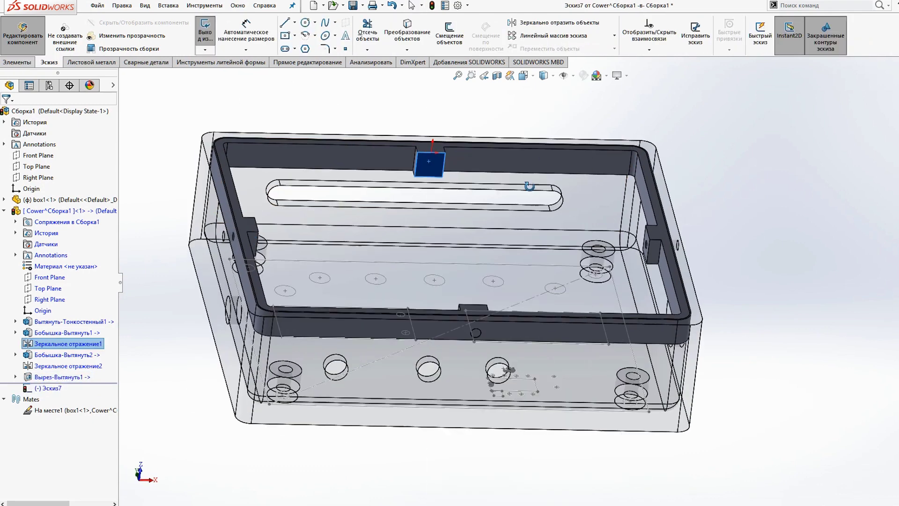
{"action": "scroll", "coordinate": [473, 234], "scroll_direction": "up", "scroll_amount": 5}
{"action": "left_click", "coordinate": [482, 257]}
{"action": "key", "text": "ctrl+8"}
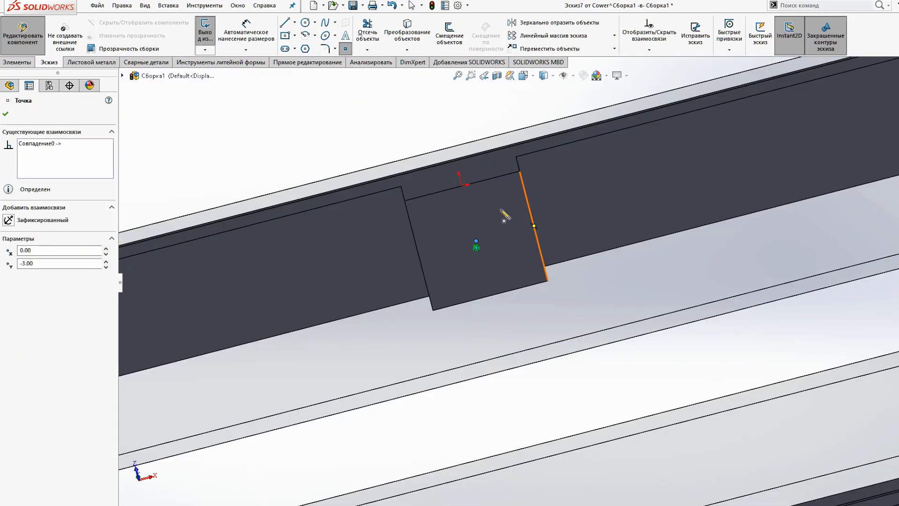
{"action": "left_click", "coordinate": [305, 23]}
{"action": "left_click", "coordinate": [476, 241]}
{"action": "left_click", "coordinate": [509, 212]}
{"action": "left_click", "coordinate": [591, 211]}
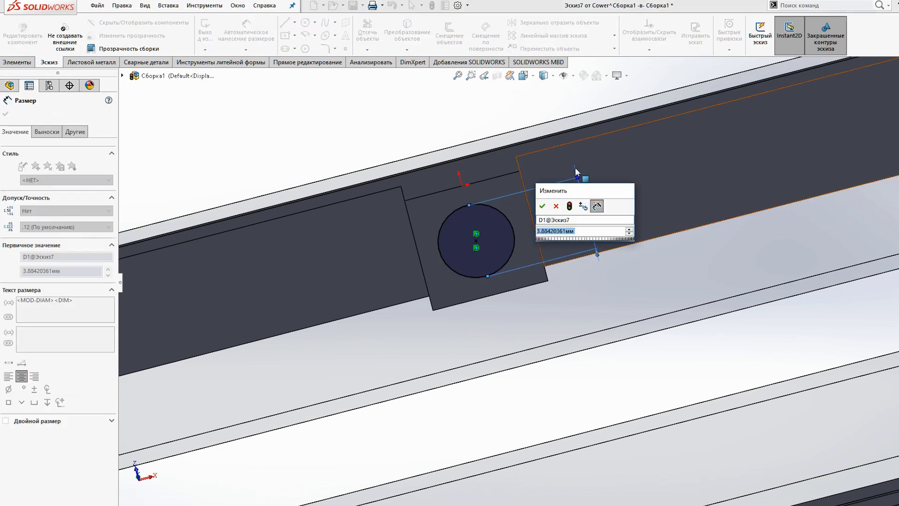
Step: Cut the circle through the tabs 12.10 mm in both directions
{"action": "left_click", "coordinate": [17, 62]}
{"action": "left_click", "coordinate": [454, 36]}
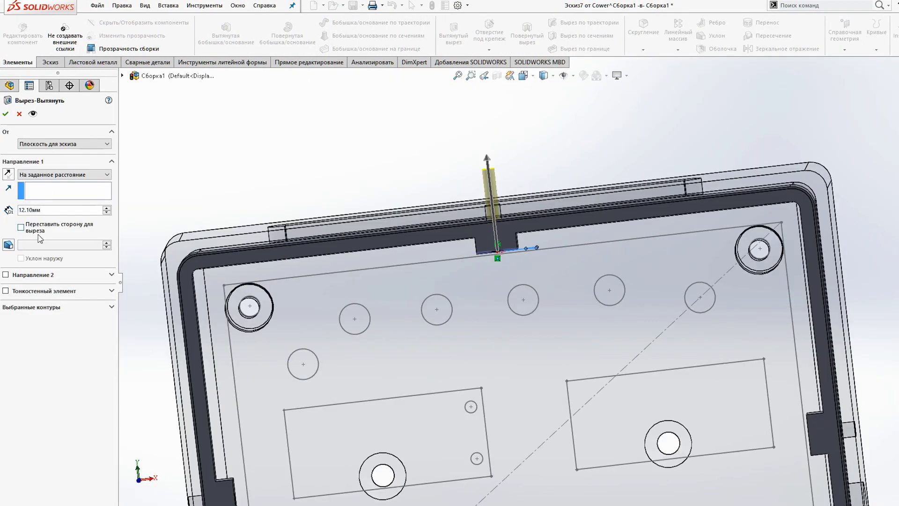
{"action": "left_click", "coordinate": [6, 274]}
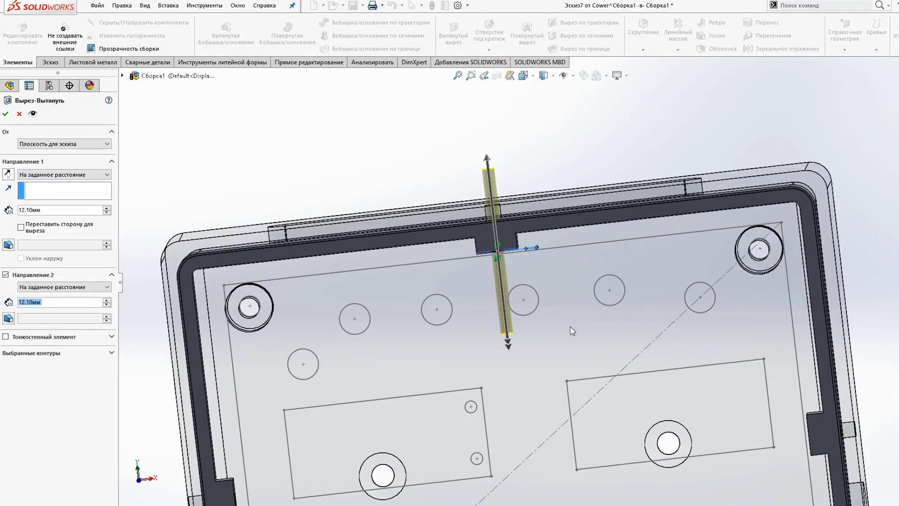
{"action": "left_click", "coordinate": [6, 113]}
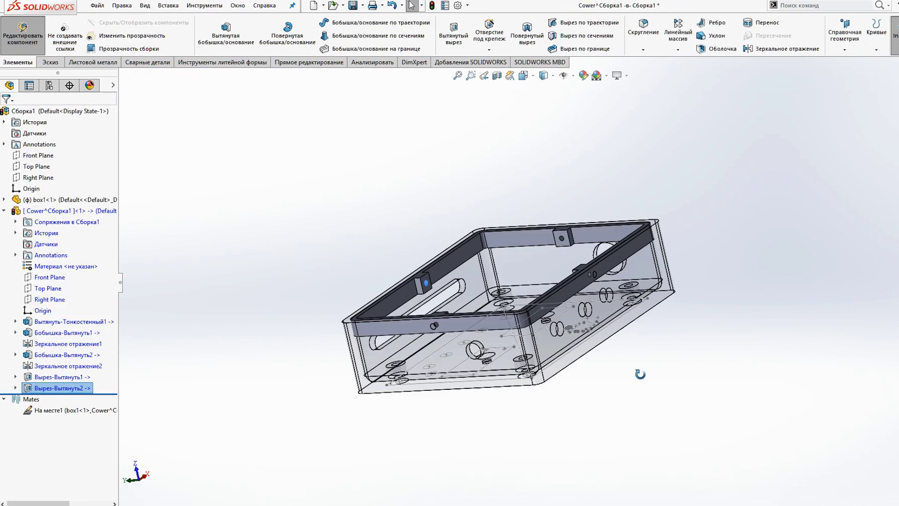
Step: Start a 3 mm fillet on the first tab's two side edges
{"action": "scroll", "coordinate": [597, 168], "scroll_direction": "up", "scroll_amount": 3}
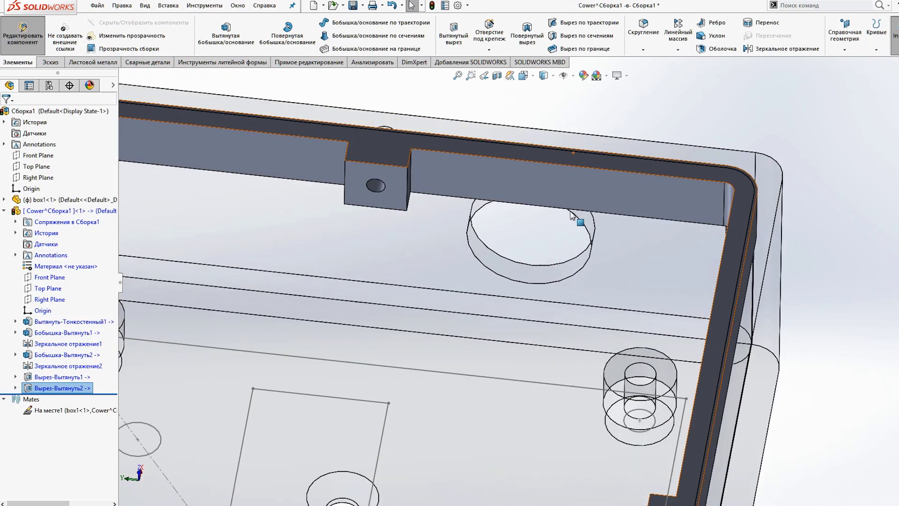
{"action": "scroll", "coordinate": [586, 225], "scroll_direction": "down", "scroll_amount": 3}
{"action": "mouse_move", "coordinate": [586, 234]}
{"action": "middle_mouse_down"}
{"action": "mouse_move", "coordinate": [474, 263]}
{"action": "mouse_move", "coordinate": [451, 240]}
{"action": "middle_mouse_up"}
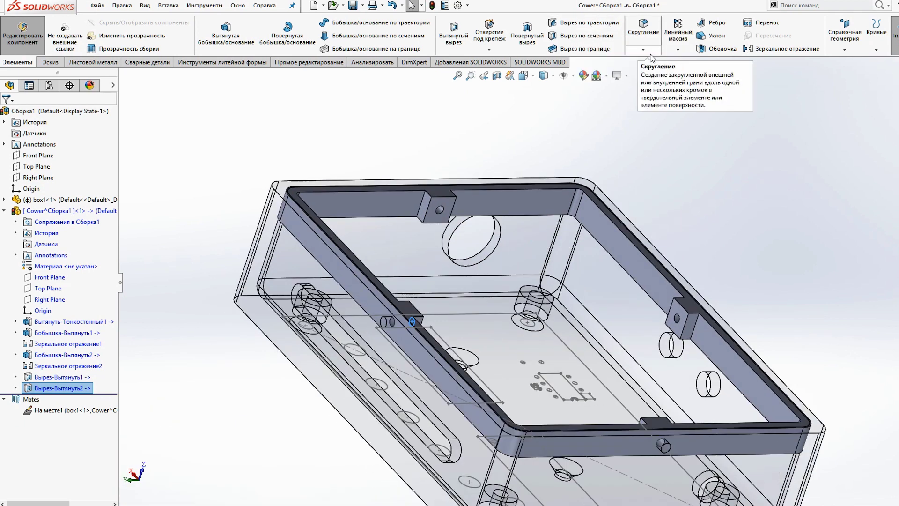
{"action": "left_click", "coordinate": [643, 28]}
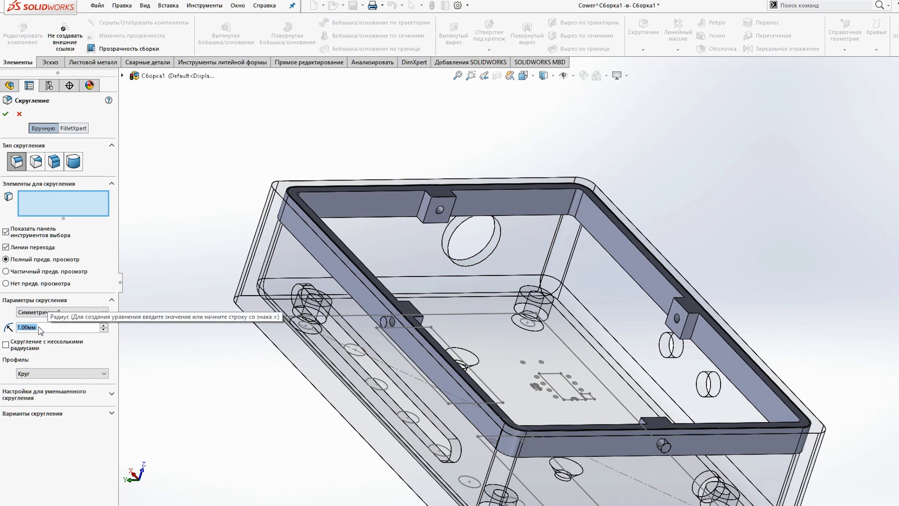
{"action": "left_click", "coordinate": [423, 207]}
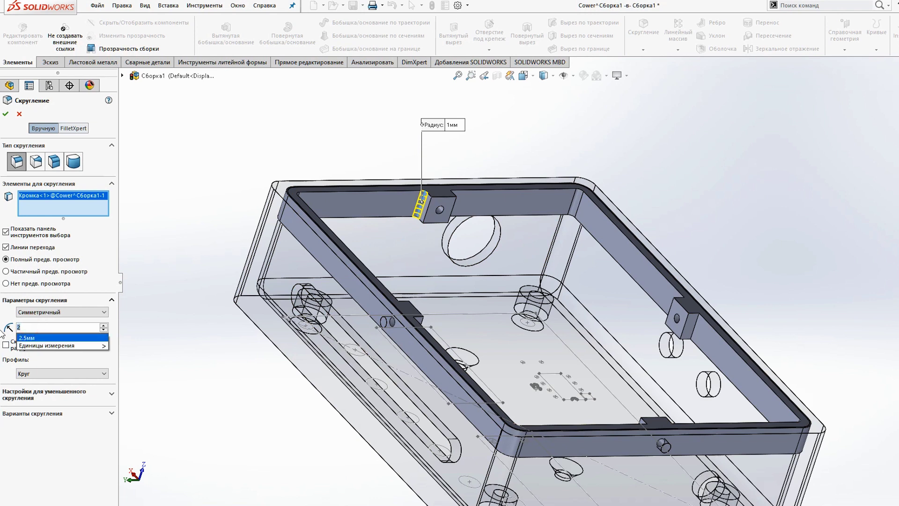
{"action": "key", "text": "Return"}
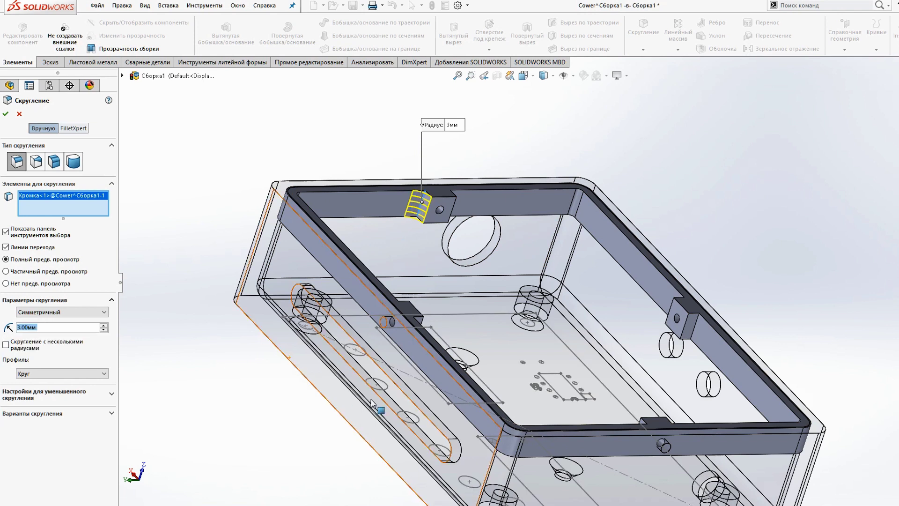
{"action": "middle_click_drag", "start_coordinate": [372, 404], "coordinate": [573, 184]}
{"action": "scroll", "coordinate": [574, 184], "scroll_direction": "down", "scroll_amount": 5}
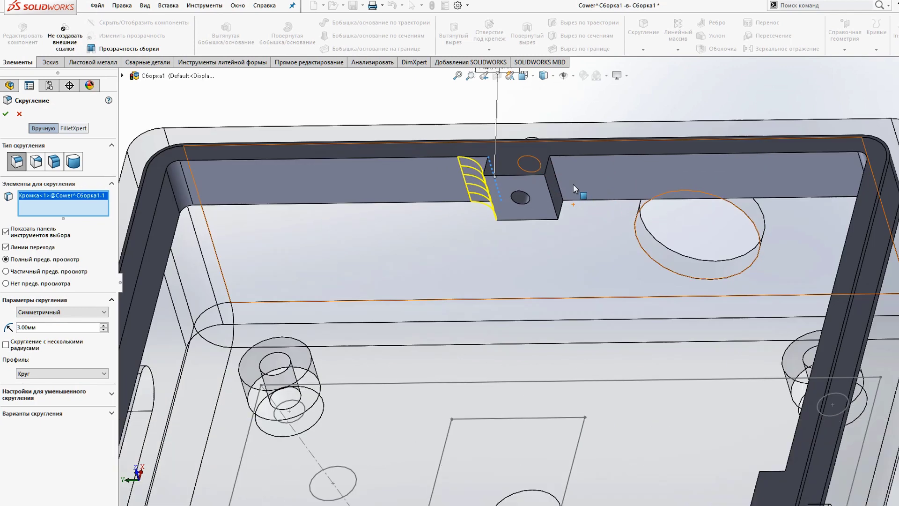
{"action": "left_click", "coordinate": [558, 180]}
{"action": "mouse_move", "coordinate": [538, 367]}
{"action": "middle_mouse_down"}
{"action": "mouse_move", "coordinate": [645, 256]}
{"action": "mouse_move", "coordinate": [893, 260]}
{"action": "mouse_move", "coordinate": [827, 228]}
{"action": "mouse_move", "coordinate": [847, 240]}
{"action": "mouse_move", "coordinate": [734, 340]}
{"action": "mouse_move", "coordinate": [629, 313]}
{"action": "mouse_move", "coordinate": [509, 235]}
{"action": "middle_mouse_up"}
Step: Add the remaining tab edges and apply fillet Скругление1 to all eight edges
{"action": "left_click", "coordinate": [821, 229]}
{"action": "left_click", "coordinate": [865, 236]}
{"action": "scroll", "coordinate": [734, 341], "scroll_direction": "up", "scroll_amount": 5}
{"action": "scroll", "coordinate": [630, 313], "scroll_direction": "down", "scroll_amount": 10}
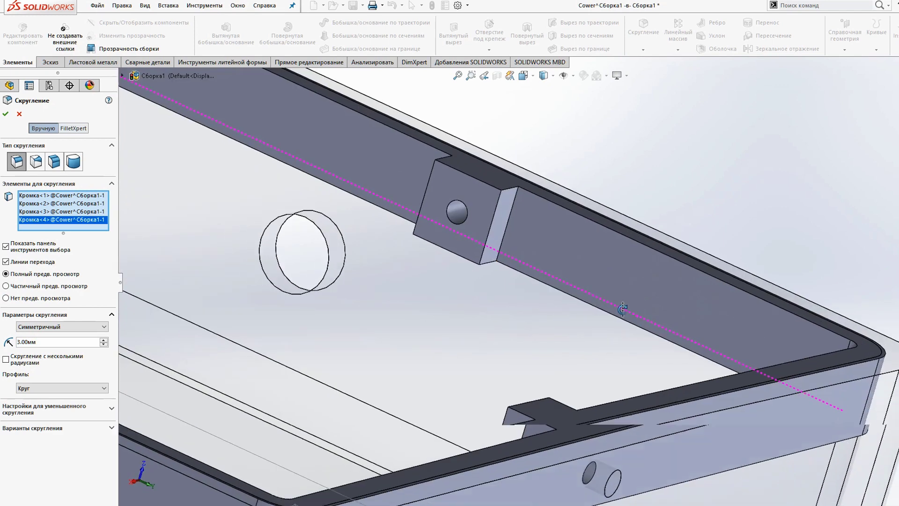
{"action": "left_click", "coordinate": [507, 226]}
{"action": "mouse_move", "coordinate": [480, 264]}
{"action": "middle_mouse_down"}
{"action": "mouse_move", "coordinate": [532, 287]}
{"action": "mouse_move", "coordinate": [479, 215]}
{"action": "mouse_move", "coordinate": [719, 333]}
{"action": "mouse_move", "coordinate": [822, 413]}
{"action": "mouse_move", "coordinate": [500, 232]}
{"action": "middle_mouse_up"}
{"action": "left_click", "coordinate": [482, 191]}
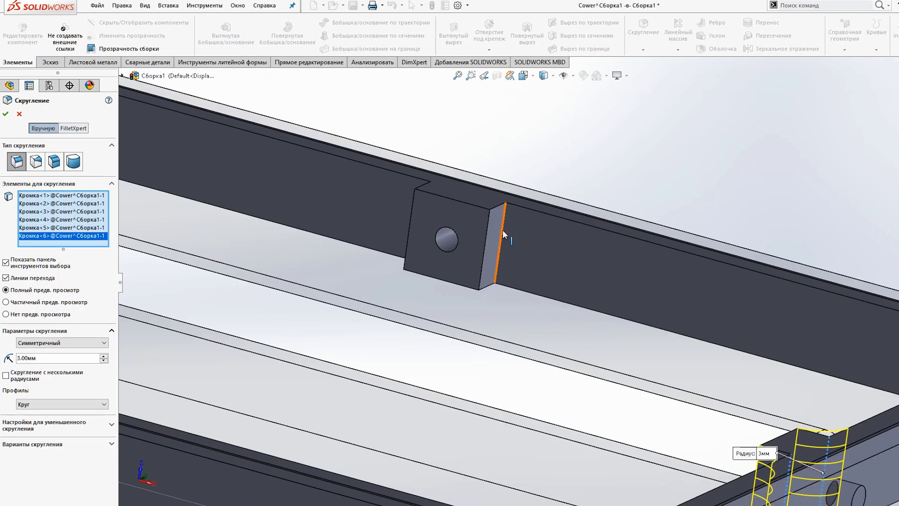
{"action": "left_click", "coordinate": [502, 229]}
{"action": "mouse_move", "coordinate": [392, 261]}
{"action": "middle_mouse_down"}
{"action": "mouse_move", "coordinate": [434, 253]}
{"action": "mouse_move", "coordinate": [431, 224]}
{"action": "middle_mouse_up"}
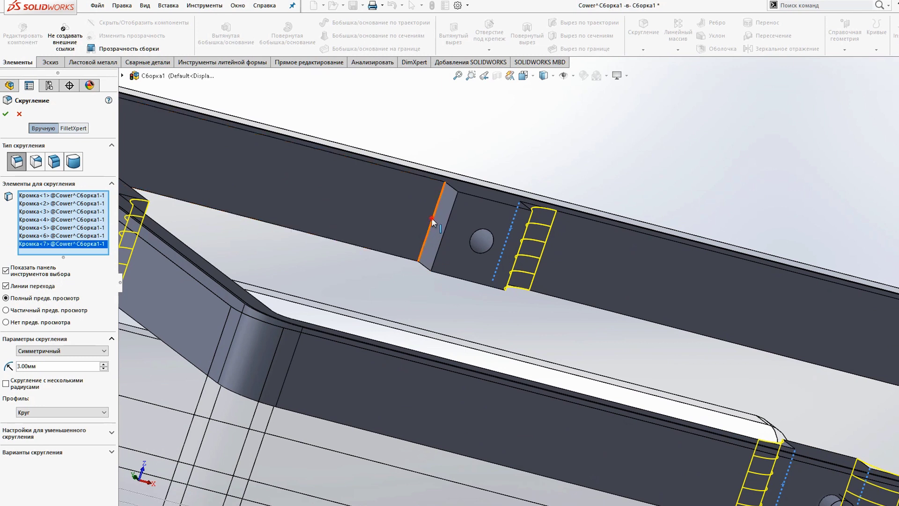
{"action": "left_click", "coordinate": [432, 223]}
{"action": "middle_click_drag", "start_coordinate": [488, 246], "coordinate": [541, 291]}
{"action": "key", "text": "ctrl+1"}
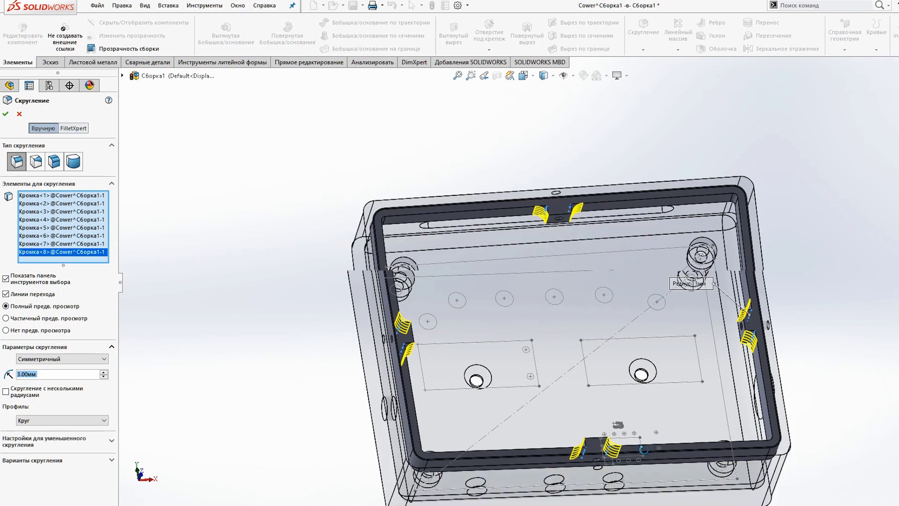
{"action": "left_click", "coordinate": [6, 114]}
{"action": "scroll", "coordinate": [426, 301], "scroll_direction": "down", "scroll_amount": 3}
{"action": "scroll", "coordinate": [425, 301], "scroll_direction": "up", "scroll_amount": 4}
{"action": "mouse_move", "coordinate": [562, 328]}
{"action": "middle_mouse_down"}
{"action": "mouse_move", "coordinate": [629, 235]}
{"action": "mouse_move", "coordinate": [634, 207]}
{"action": "mouse_move", "coordinate": [687, 206]}
{"action": "mouse_move", "coordinate": [631, 195]}
{"action": "mouse_move", "coordinate": [610, 281]}
{"action": "mouse_move", "coordinate": [595, 291]}
{"action": "mouse_move", "coordinate": [618, 297]}
{"action": "middle_mouse_up"}
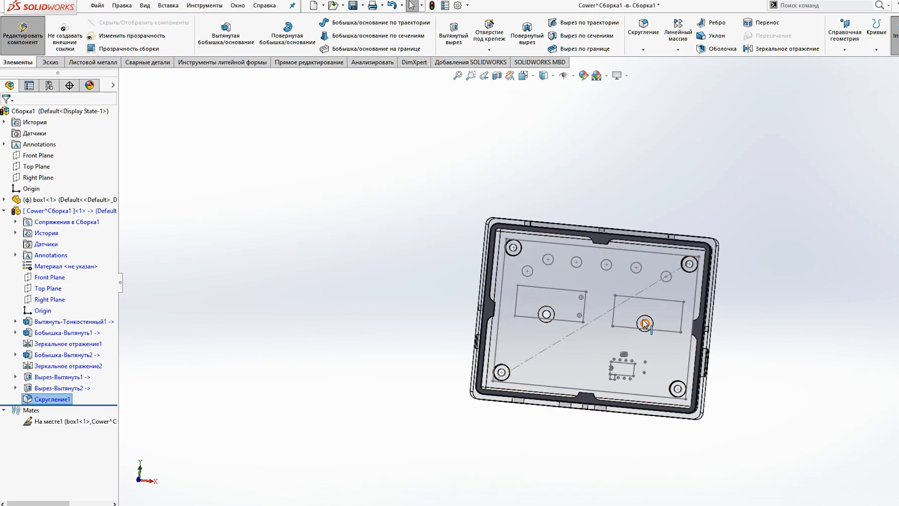
Step: Start a new sketch on the box's top rim face
{"action": "scroll", "coordinate": [642, 322], "scroll_direction": "down", "scroll_amount": 2}
{"action": "scroll", "coordinate": [628, 322], "scroll_direction": "down", "scroll_amount": 3}
{"action": "scroll", "coordinate": [627, 322], "scroll_direction": "down", "scroll_amount": 2}
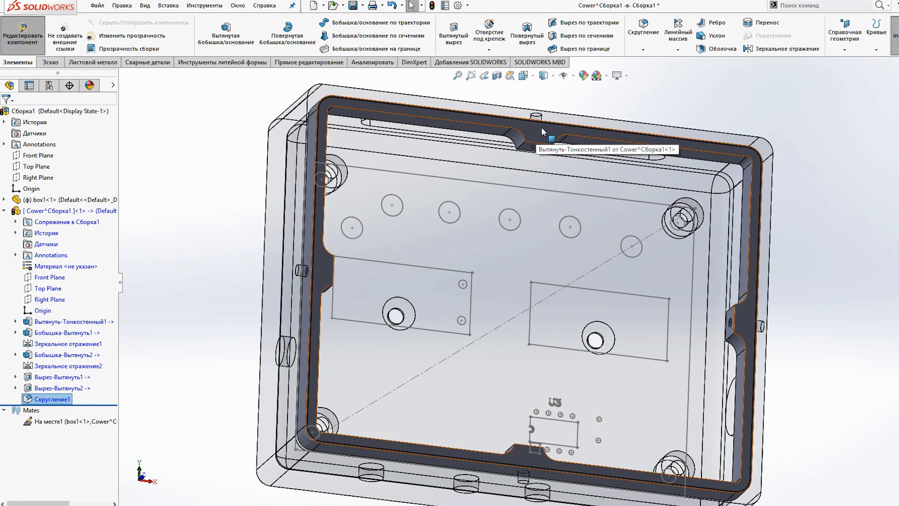
{"action": "right_click", "coordinate": [541, 128]}
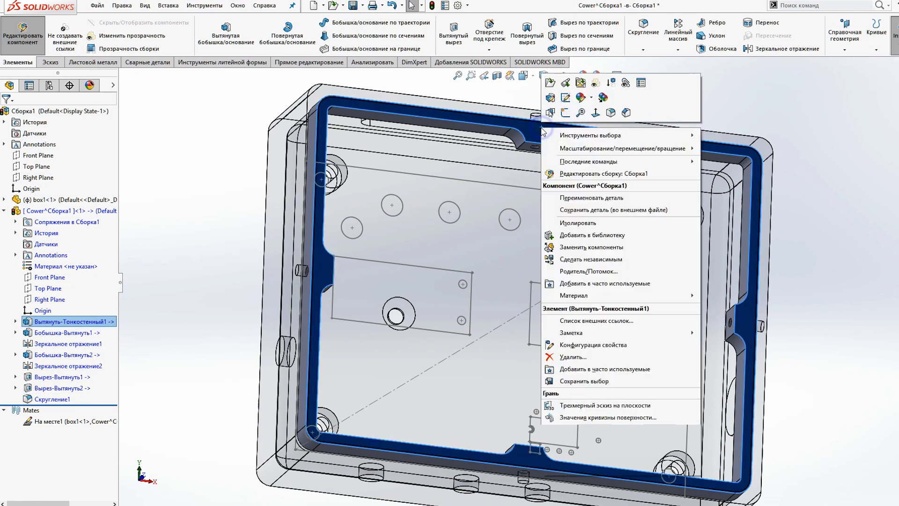
{"action": "left_click", "coordinate": [566, 113]}
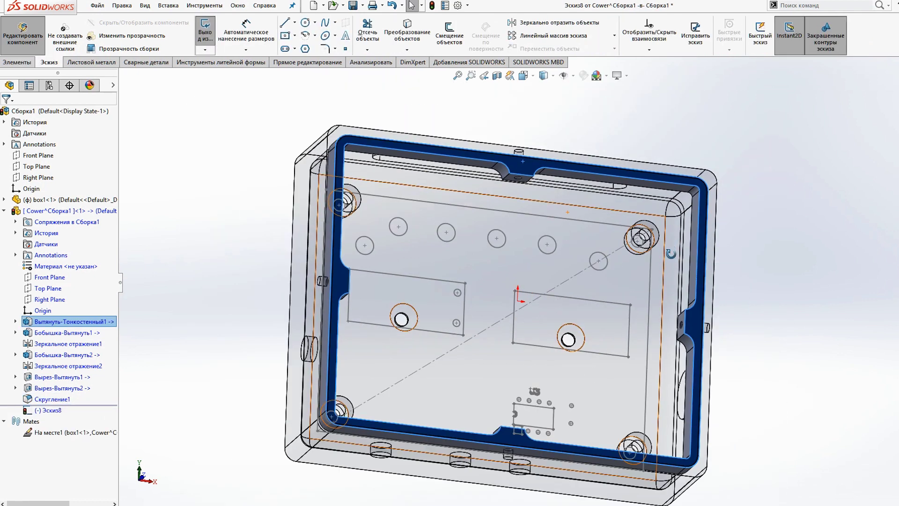
{"action": "middle_click_drag", "start_coordinate": [669, 251], "coordinate": [513, 200]}
{"action": "scroll", "coordinate": [513, 200], "scroll_direction": "down", "scroll_amount": 3}
{"action": "scroll", "coordinate": [345, 102], "scroll_direction": "down", "scroll_amount": 3}
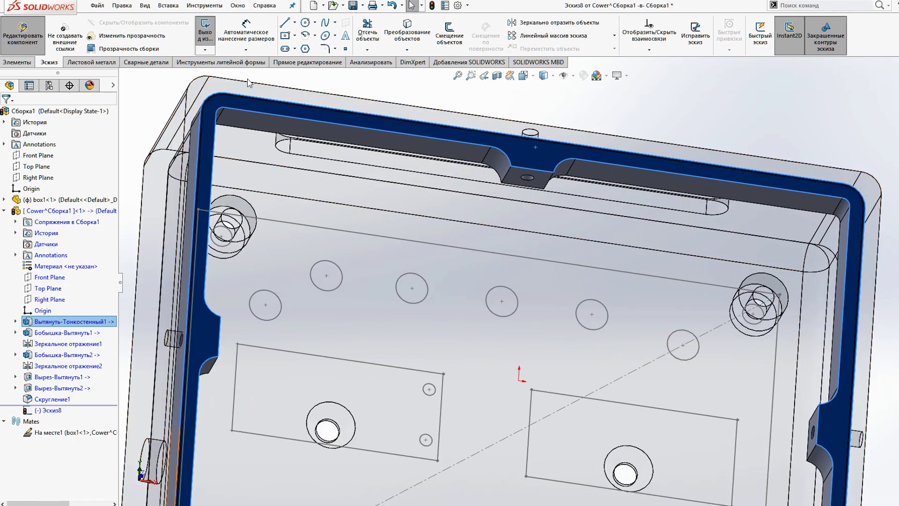
Step: Convert the outer top edges and corner arcs into the sketch outline
{"action": "left_click", "coordinate": [581, 130]}
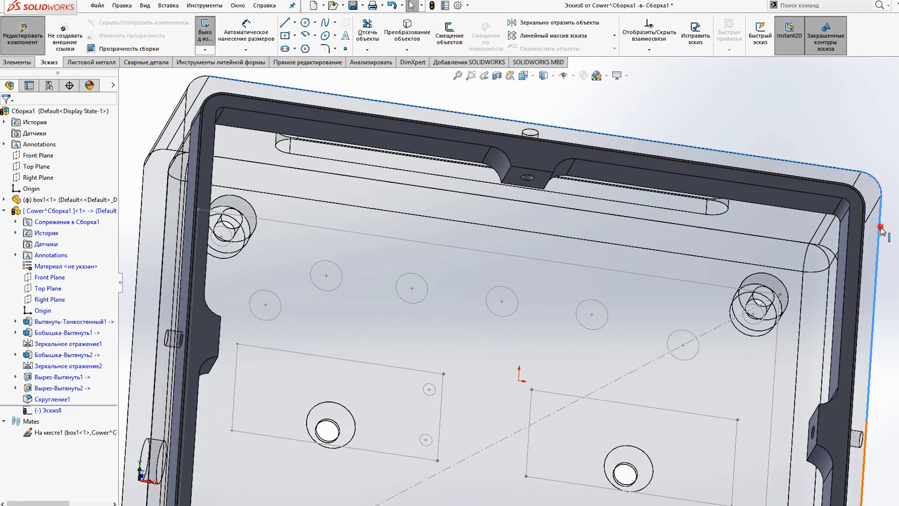
{"action": "left_click", "coordinate": [202, 81], "text": "ctrl"}
{"action": "left_click", "coordinate": [186, 102], "text": "ctrl"}
{"action": "scroll", "coordinate": [382, 277], "scroll_direction": "up", "scroll_amount": 5}
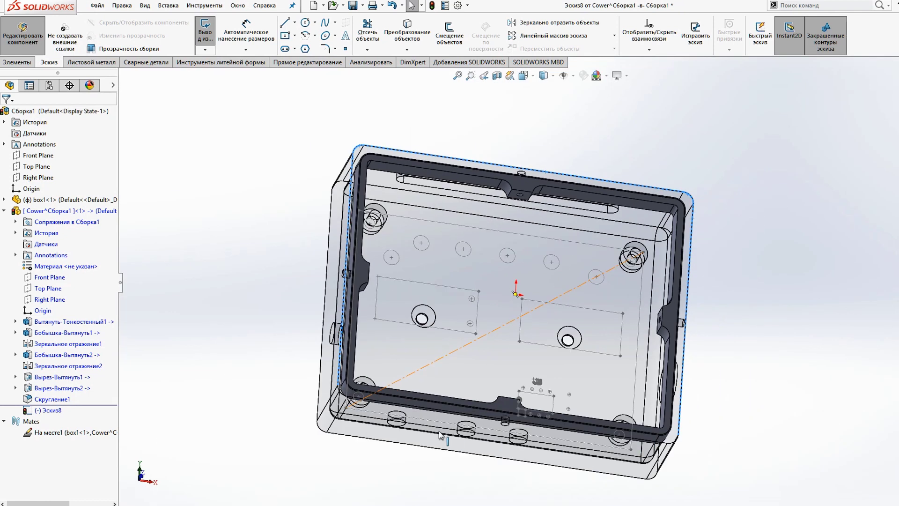
{"action": "scroll", "coordinate": [316, 321], "scroll_direction": "down", "scroll_amount": 8}
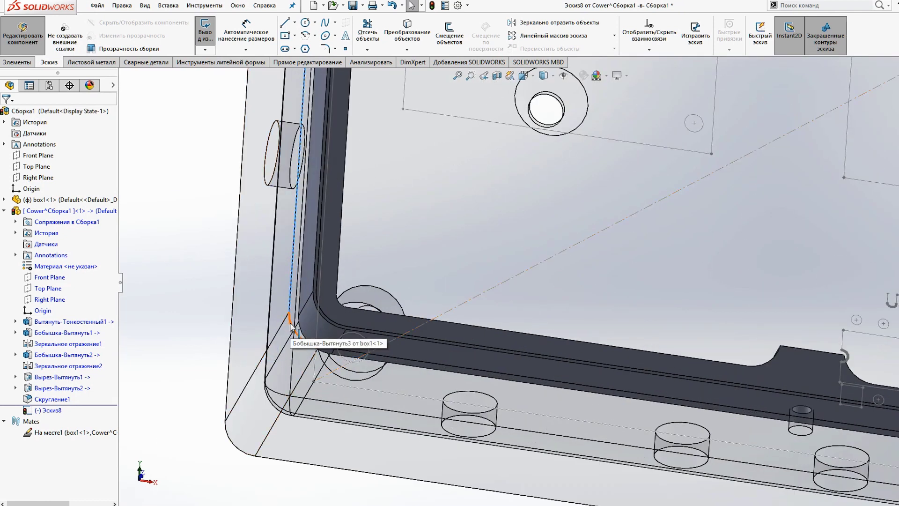
{"action": "left_click", "coordinate": [294, 328], "text": "ctrl"}
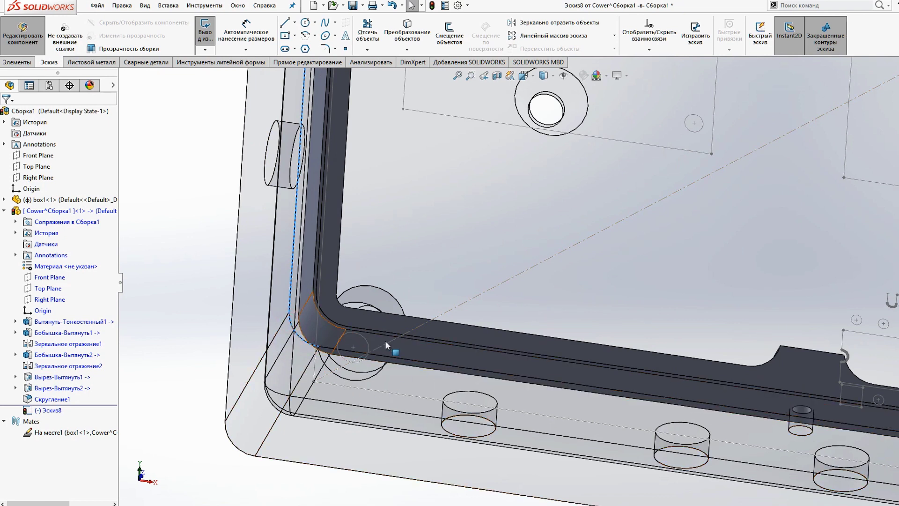
{"action": "key", "text": "f"}
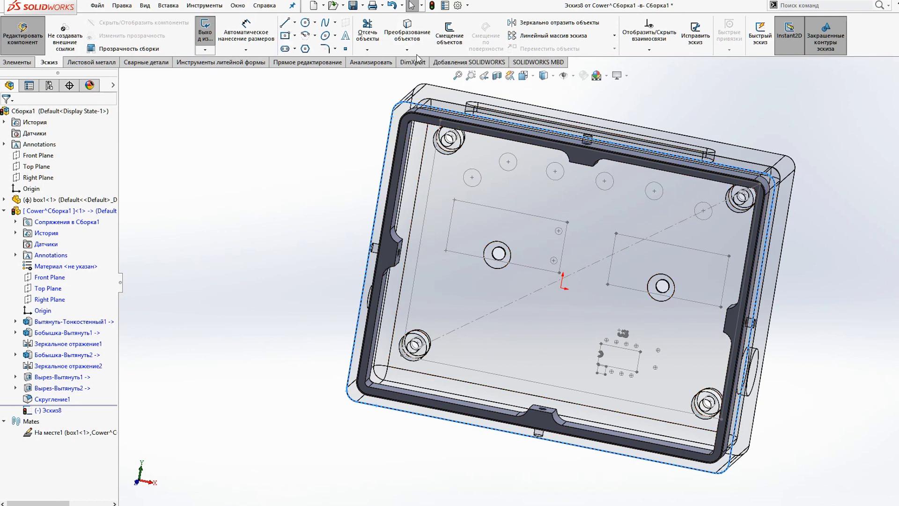
{"action": "left_click", "coordinate": [413, 39]}
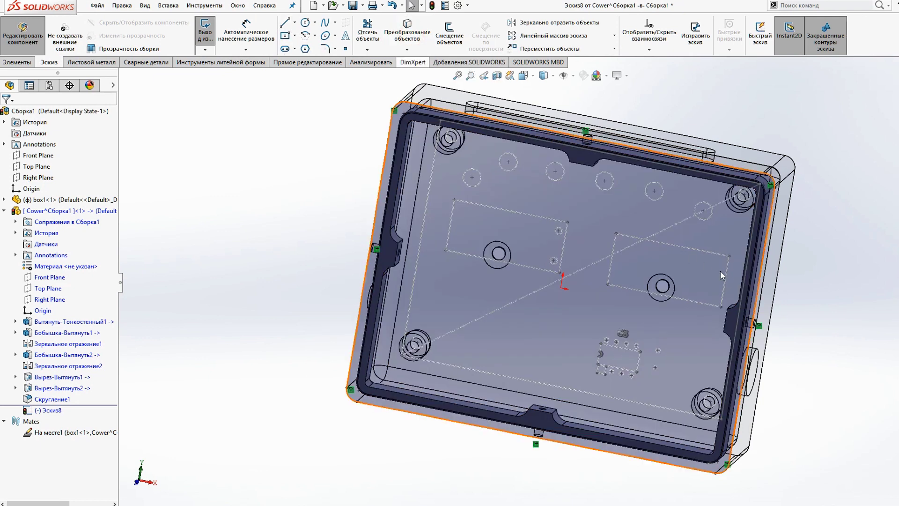
{"action": "middle_click_drag", "start_coordinate": [720, 270], "coordinate": [817, 135]}
{"action": "key", "text": "ctrl+8"}
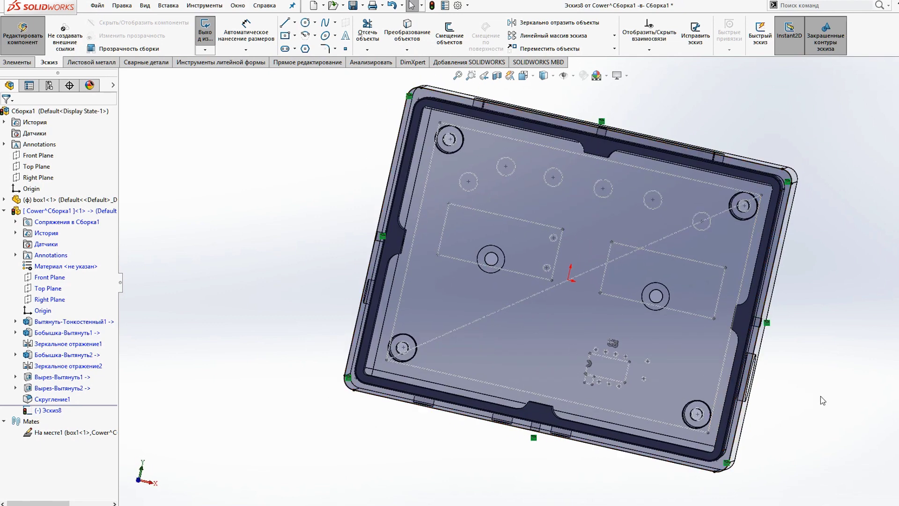
{"action": "middle_click_drag", "start_coordinate": [823, 401], "coordinate": [412, 410]}
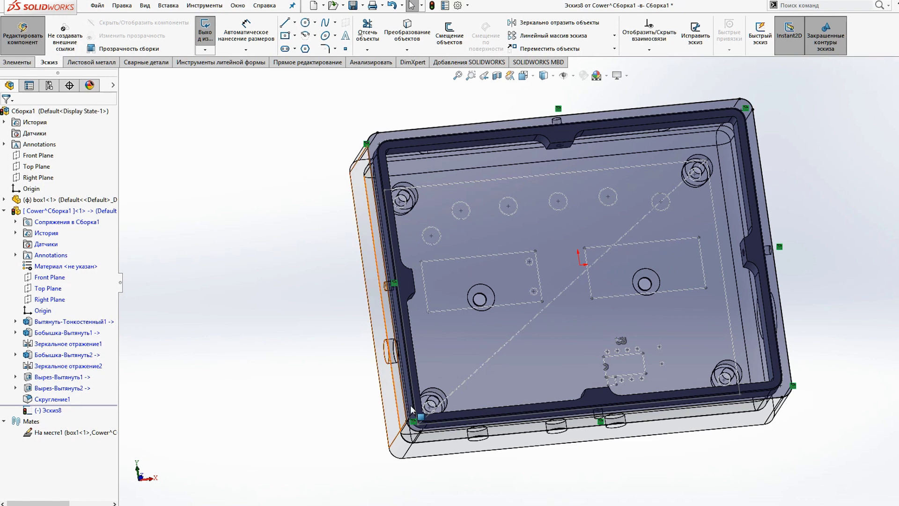
{"action": "mouse_move", "coordinate": [842, 213]}
{"action": "middle_mouse_down"}
{"action": "mouse_move", "coordinate": [825, 242]}
{"action": "mouse_move", "coordinate": [823, 301]}
{"action": "mouse_move", "coordinate": [838, 296]}
{"action": "middle_mouse_up"}
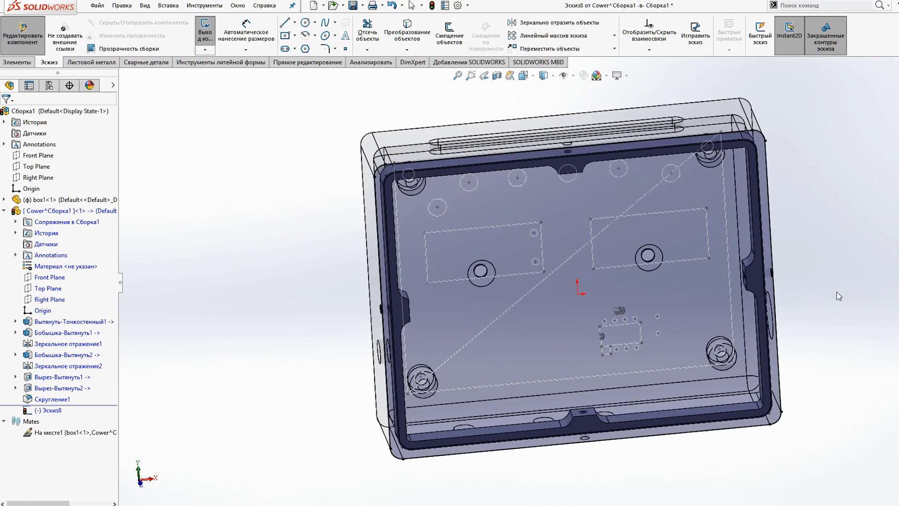
{"action": "left_click", "coordinate": [7, 62]}
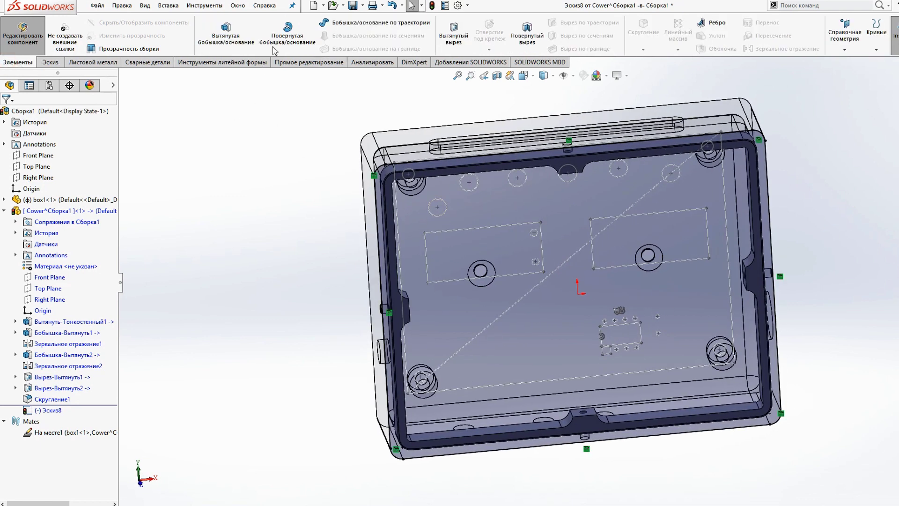
Step: Extrude the copied outline 2.20 mm as Бобышка-Вытянуть3 to form the lid's flat top plate
{"action": "left_click", "coordinate": [236, 45]}
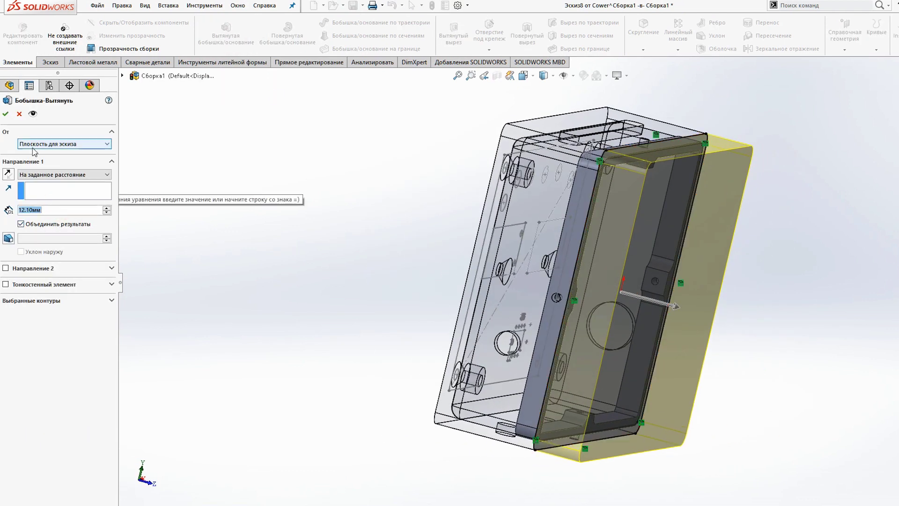
{"action": "type", "text": "2/2"}
{"action": "key", "text": "BackSpace"}
{"action": "key", "text": "BackSpace"}
{"action": "type", "text": ".2"}
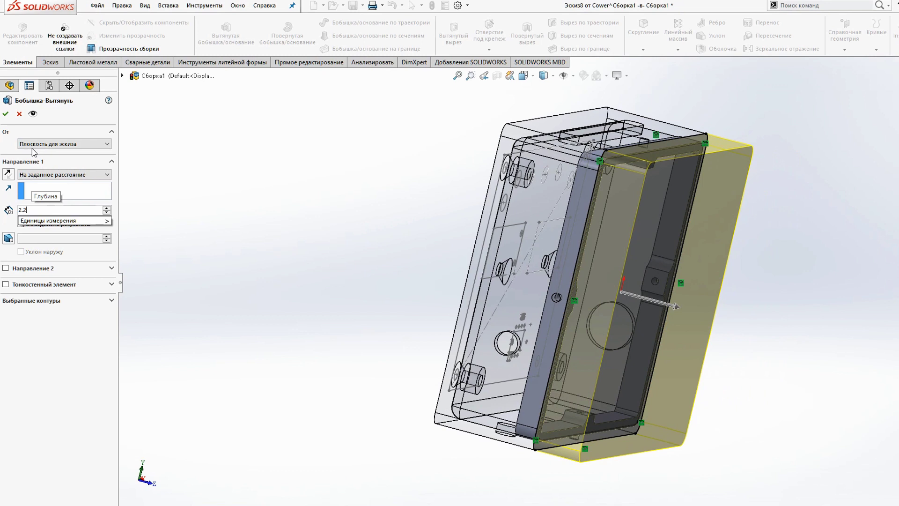
{"action": "key", "text": "Return"}
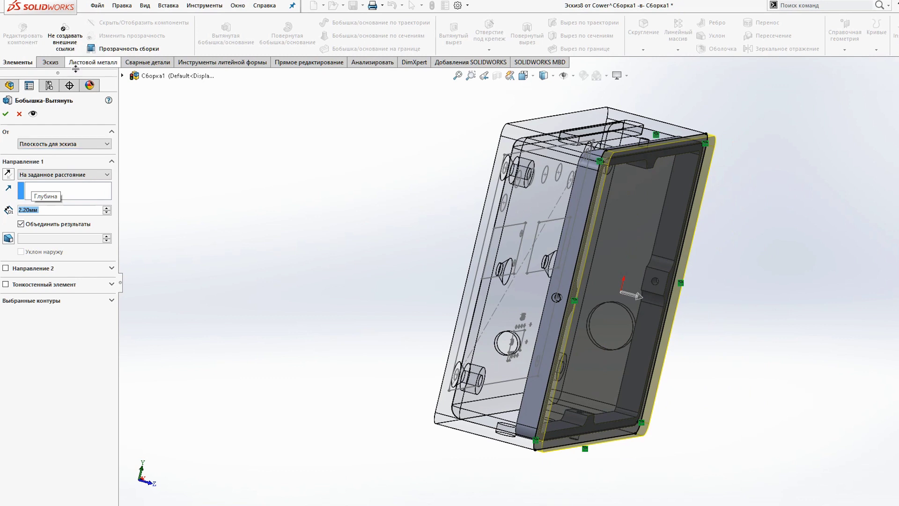
{"action": "left_click", "coordinate": [6, 115]}
{"action": "mouse_move", "coordinate": [741, 283]}
{"action": "middle_mouse_down"}
{"action": "mouse_move", "coordinate": [720, 237]}
{"action": "mouse_move", "coordinate": [793, 327]}
{"action": "middle_mouse_up"}
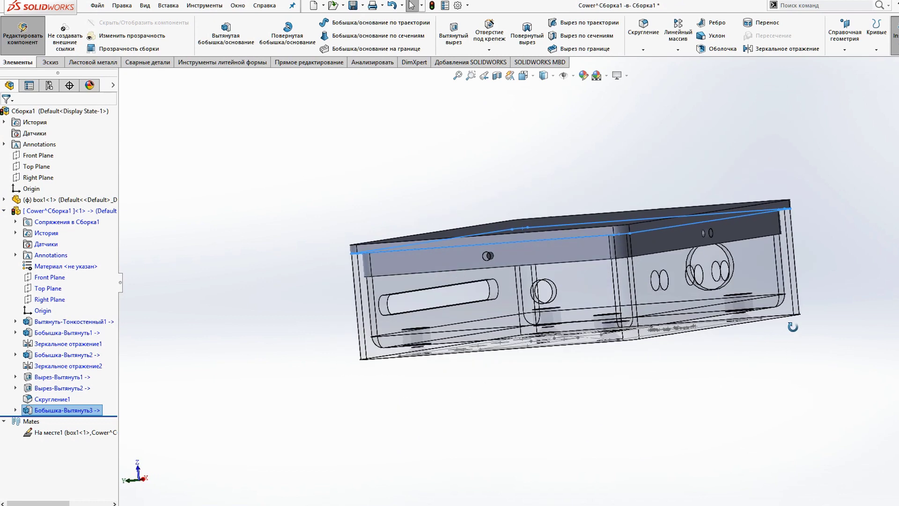
{"action": "key", "text": "ctrl+1"}
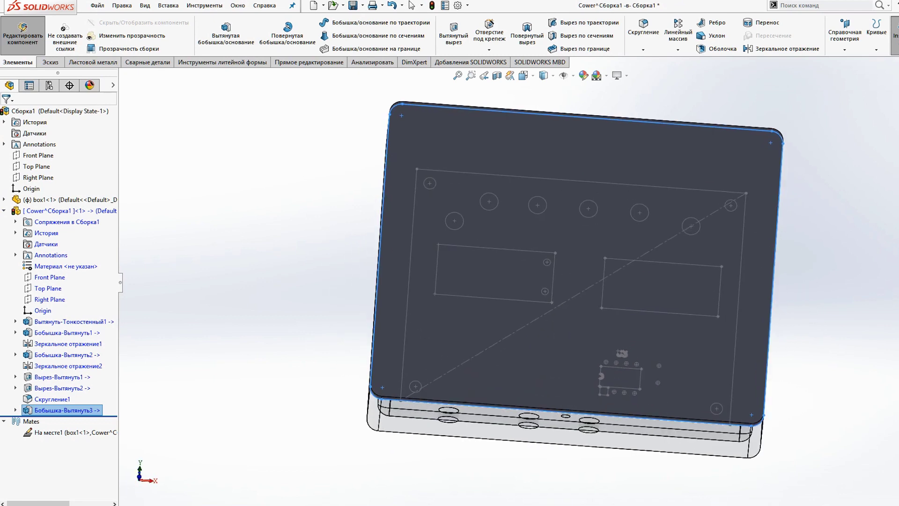
{"action": "mouse_move", "coordinate": [634, 323]}
{"action": "middle_mouse_down"}
{"action": "mouse_move", "coordinate": [634, 335]}
{"action": "mouse_move", "coordinate": [591, 334]}
{"action": "middle_mouse_up"}
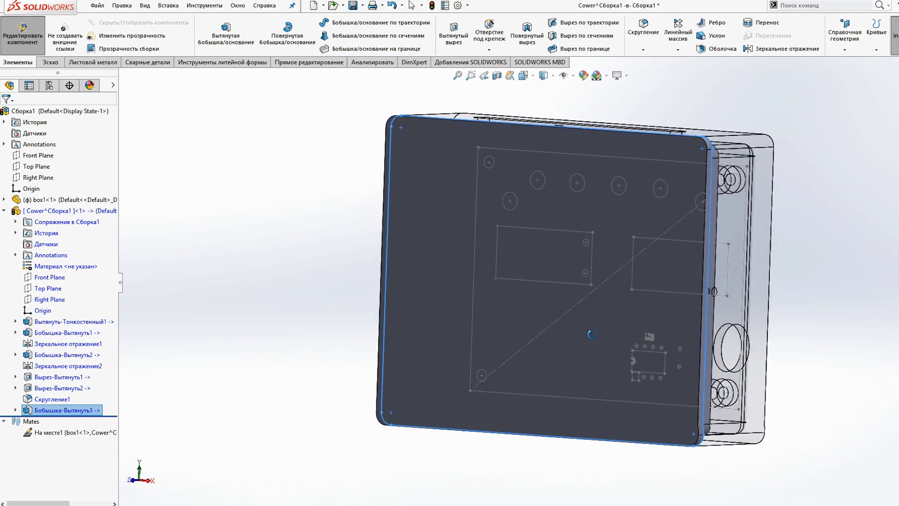
{"action": "middle_click_drag", "start_coordinate": [484, 252], "coordinate": [752, 323]}
{"action": "key", "text": "ctrl+1"}
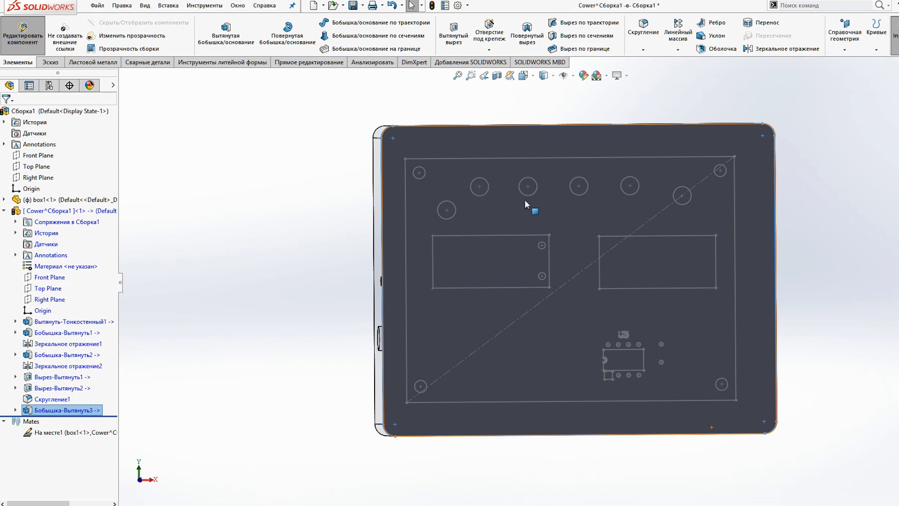
{"action": "middle_click_drag", "start_coordinate": [569, 209], "coordinate": [601, 234]}
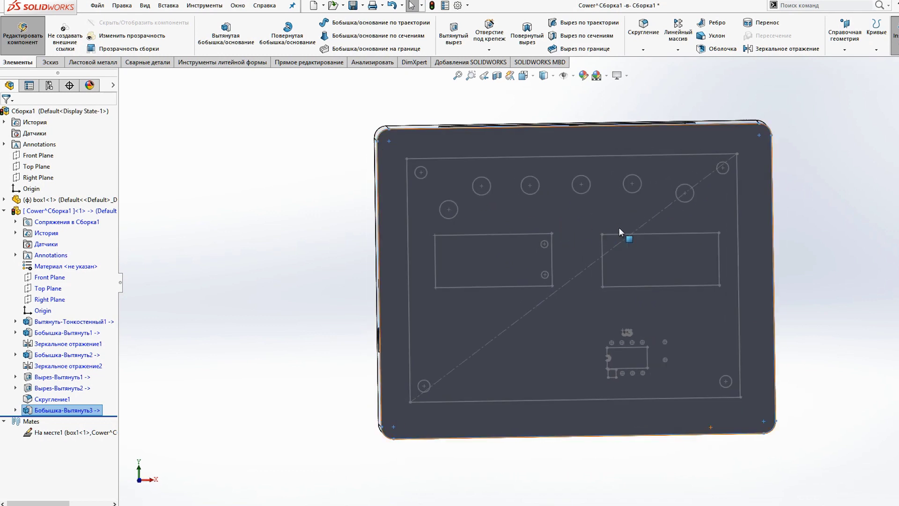
{"action": "mouse_move", "coordinate": [629, 276]}
{"action": "middle_mouse_down"}
{"action": "mouse_move", "coordinate": [492, 192]}
{"action": "mouse_move", "coordinate": [546, 189]}
{"action": "middle_mouse_up"}
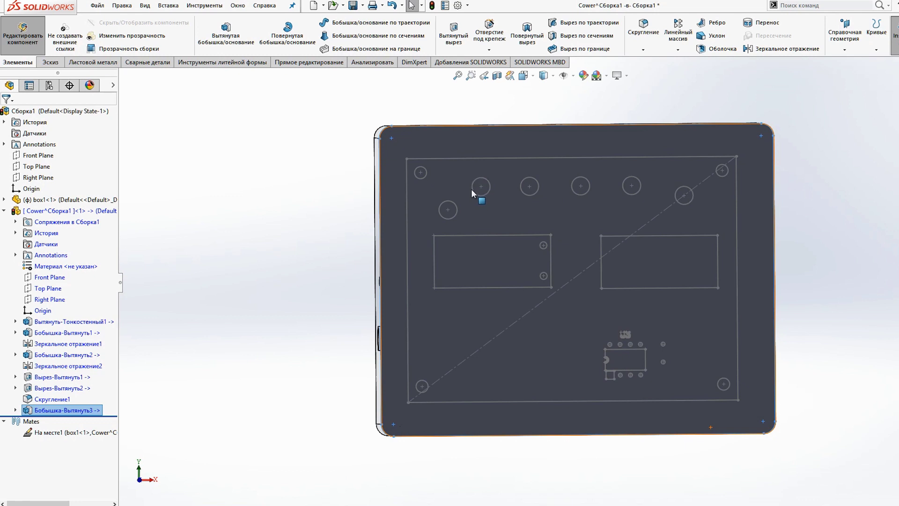
{"action": "scroll", "coordinate": [484, 201], "scroll_direction": "down", "scroll_amount": 2}
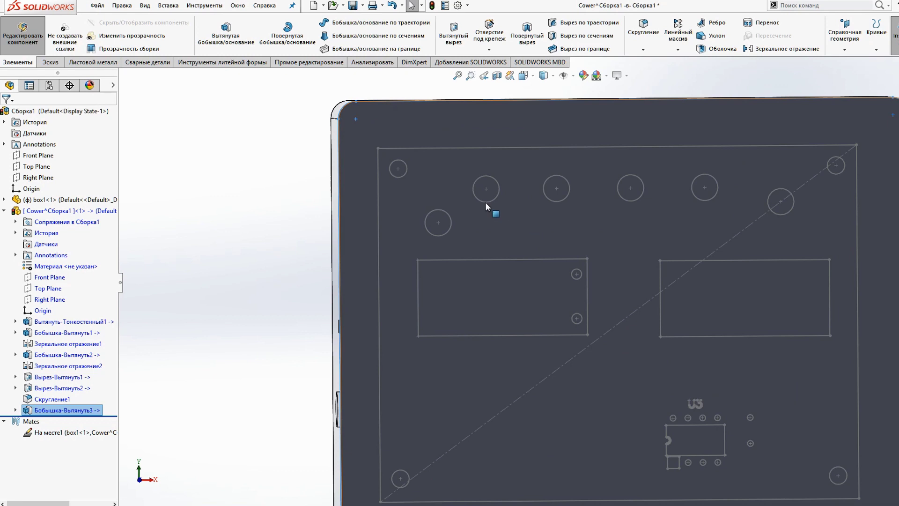
{"action": "middle_click_drag", "start_coordinate": [630, 237], "coordinate": [570, 221]}
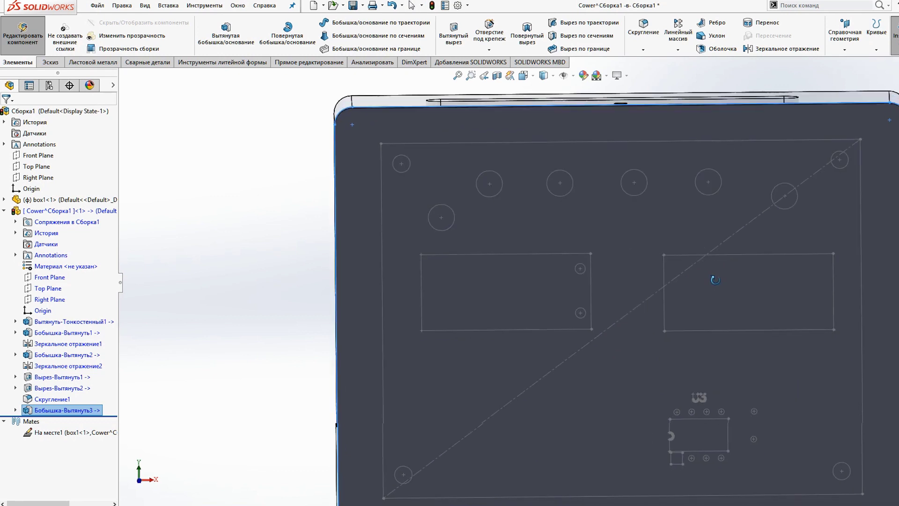
Step: Start a new sketch, Эскиз9, on the lid's outer face
{"action": "left_click", "coordinate": [538, 215]}
{"action": "right_click", "coordinate": [538, 214]}
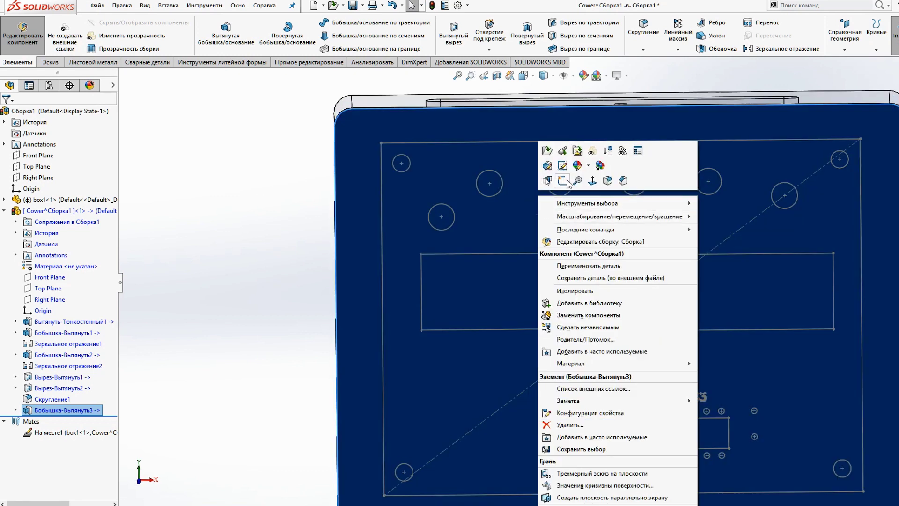
{"action": "left_click", "coordinate": [563, 180]}
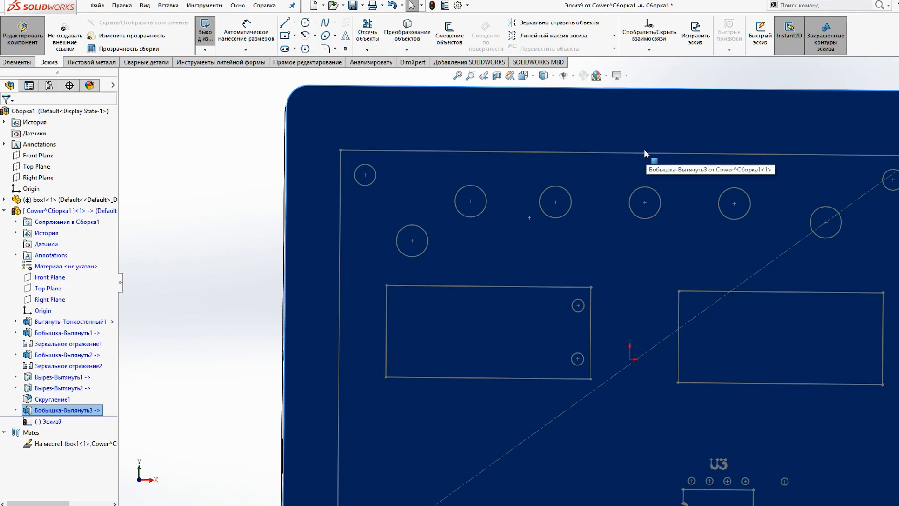
Step: Select the four round hole circles of the box beneath the lid, then view normal to the sketch
{"action": "middle_click_drag", "start_coordinate": [644, 149], "coordinate": [609, 161]}
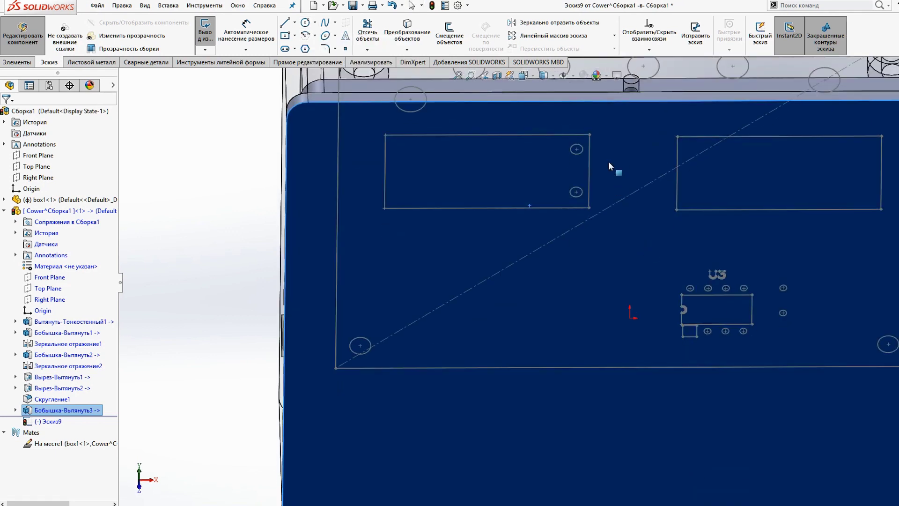
{"action": "scroll", "coordinate": [607, 159], "scroll_direction": "up", "scroll_amount": 3}
{"action": "scroll", "coordinate": [614, 195], "scroll_direction": "up", "scroll_amount": 2}
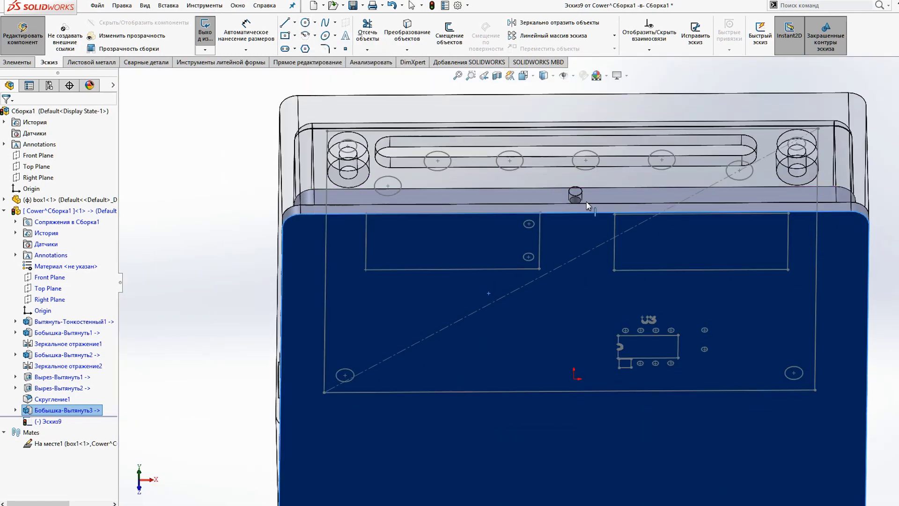
{"action": "left_click", "coordinate": [507, 152]}
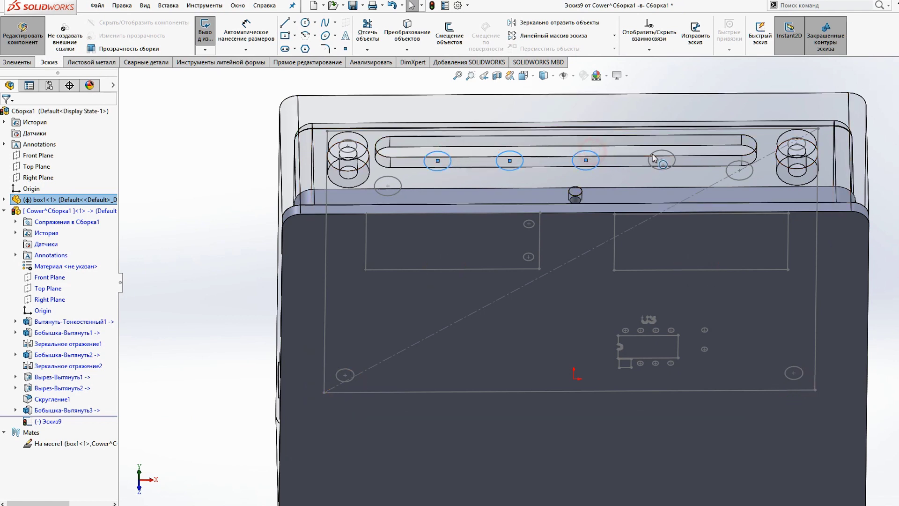
{"action": "left_click", "coordinate": [663, 159]}
{"action": "key", "text": "ctrl+8"}
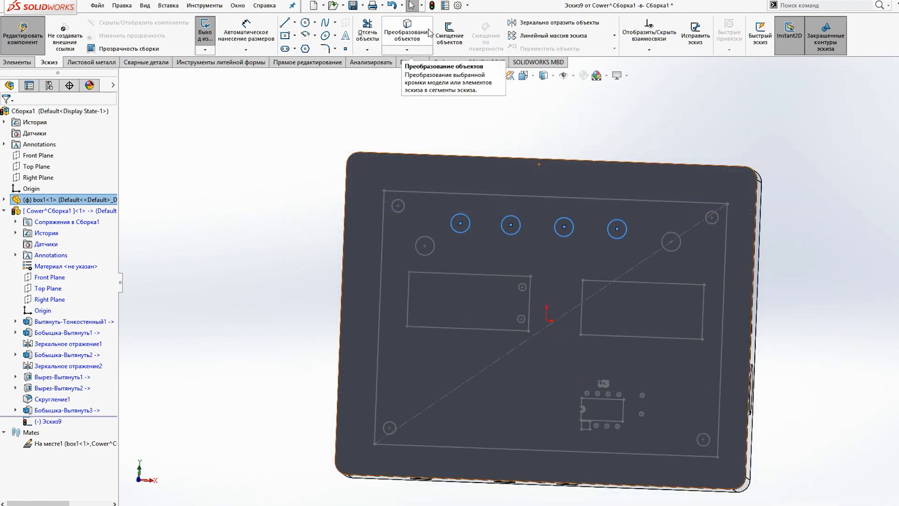
Step: Convert the four box hole circles into Эскиз9 and check them against the lid's edge
{"action": "left_click", "coordinate": [407, 32]}
{"action": "key", "text": "ctrl+shift+z"}
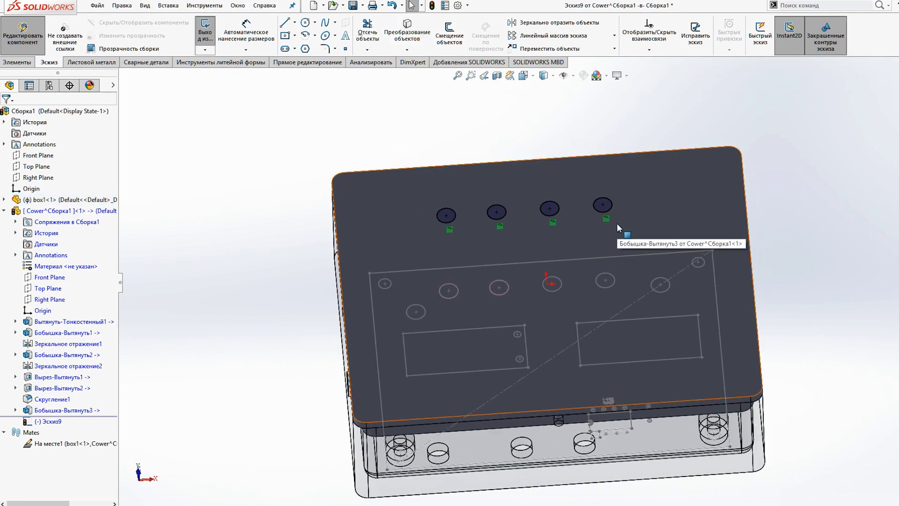
{"action": "middle_click_drag", "start_coordinate": [648, 241], "coordinate": [468, 251]}
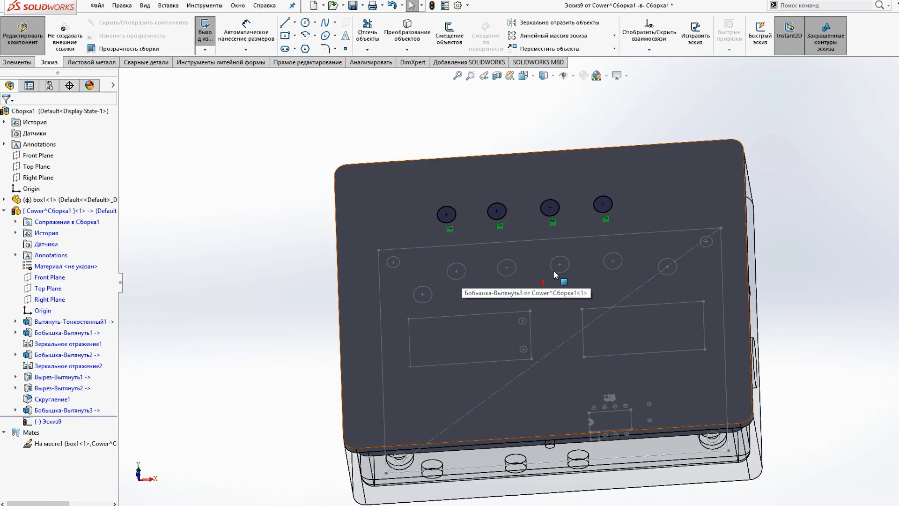
{"action": "key", "text": "ctrl+8"}
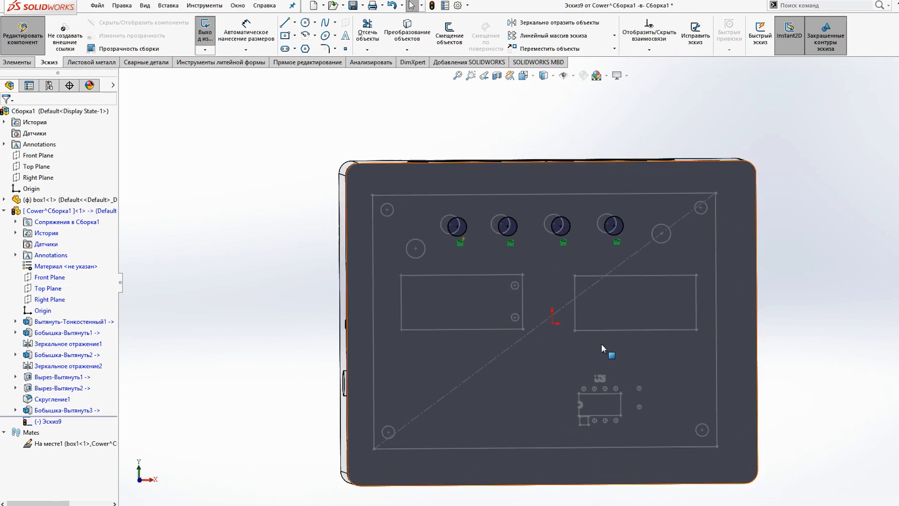
{"action": "mouse_move", "coordinate": [499, 212]}
{"action": "middle_mouse_down"}
{"action": "mouse_move", "coordinate": [583, 293]}
{"action": "mouse_move", "coordinate": [528, 269]}
{"action": "middle_mouse_up"}
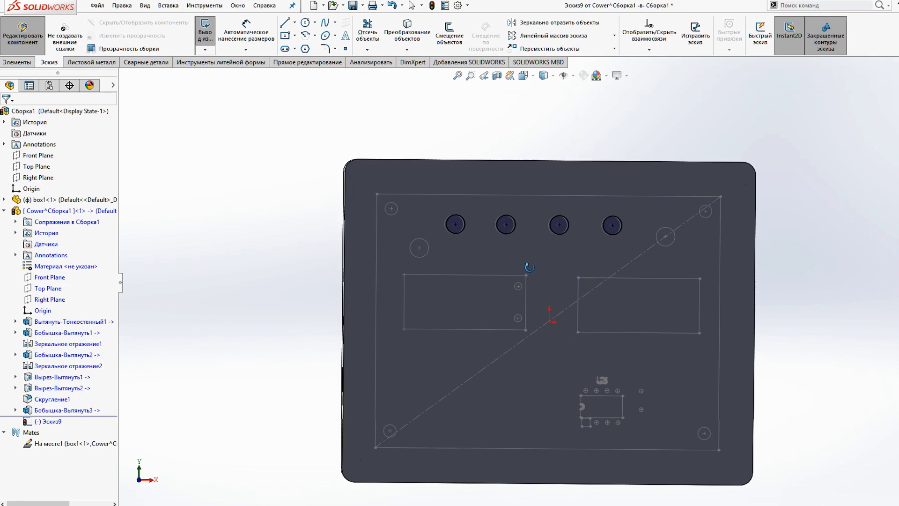
{"action": "scroll", "coordinate": [558, 257], "scroll_direction": "down", "scroll_amount": 3}
{"action": "mouse_move", "coordinate": [606, 265]}
{"action": "middle_mouse_down"}
{"action": "mouse_move", "coordinate": [526, 217]}
{"action": "mouse_move", "coordinate": [544, 260]}
{"action": "mouse_move", "coordinate": [532, 254]}
{"action": "mouse_move", "coordinate": [496, 206]}
{"action": "middle_mouse_up"}
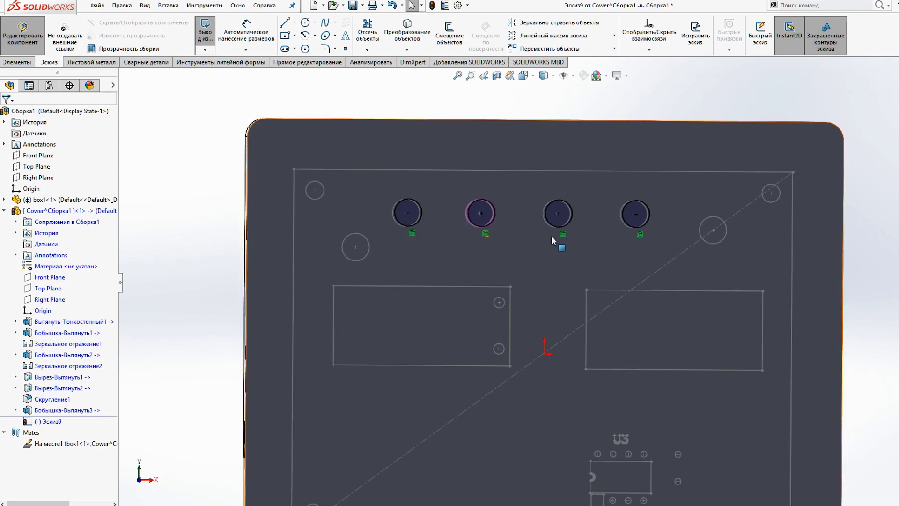
{"action": "scroll", "coordinate": [572, 224], "scroll_direction": "down", "scroll_amount": 2}
{"action": "mouse_move", "coordinate": [570, 228]}
{"action": "middle_mouse_down"}
{"action": "mouse_move", "coordinate": [557, 248]}
{"action": "mouse_move", "coordinate": [539, 157]}
{"action": "mouse_move", "coordinate": [212, 137]}
{"action": "middle_mouse_up"}
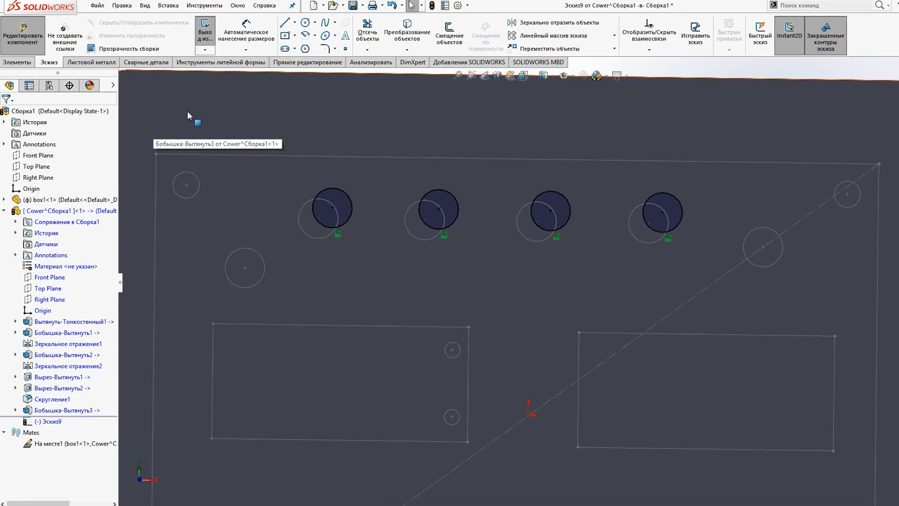
{"action": "left_click", "coordinate": [17, 62]}
Step: Cut the four circles 4.10 mm into the lid as Вырез-Вытянуть3, making four holes
{"action": "left_click", "coordinate": [453, 32]}
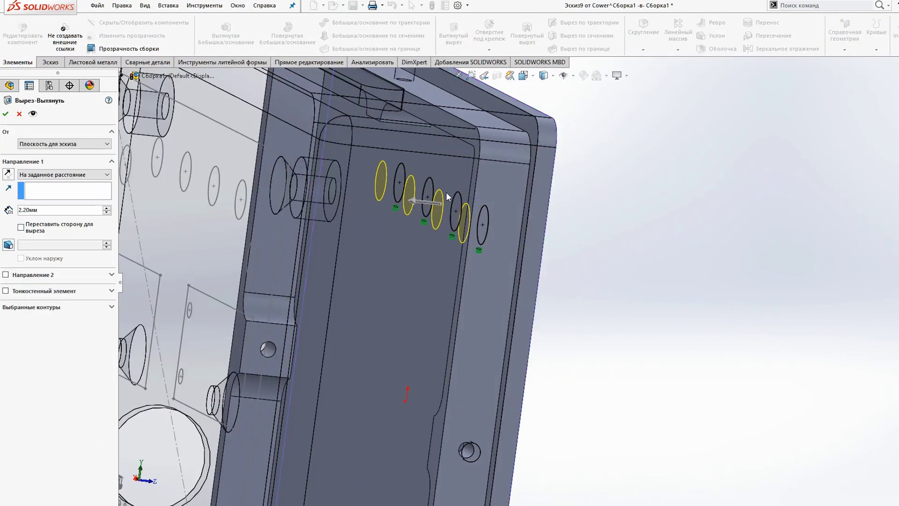
{"action": "left_click_drag", "start_coordinate": [448, 196], "coordinate": [406, 199]}
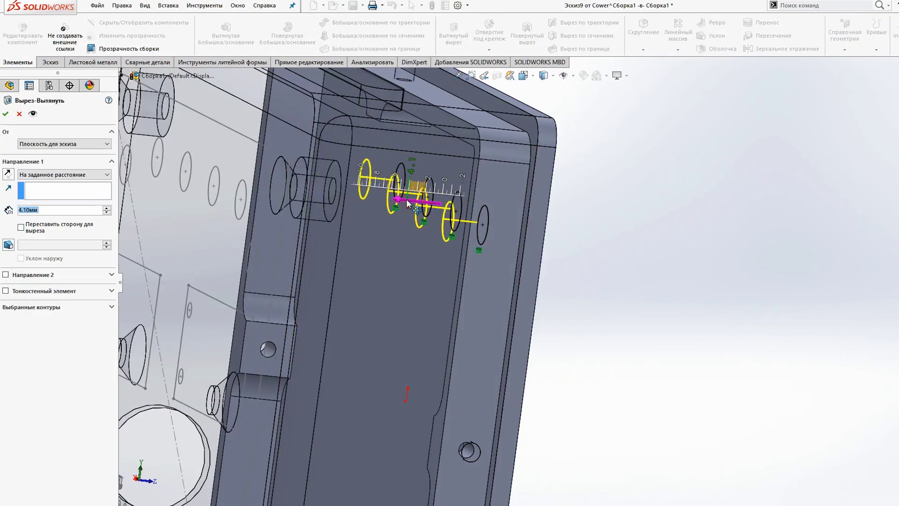
{"action": "middle_click_drag", "start_coordinate": [407, 198], "coordinate": [189, 163]}
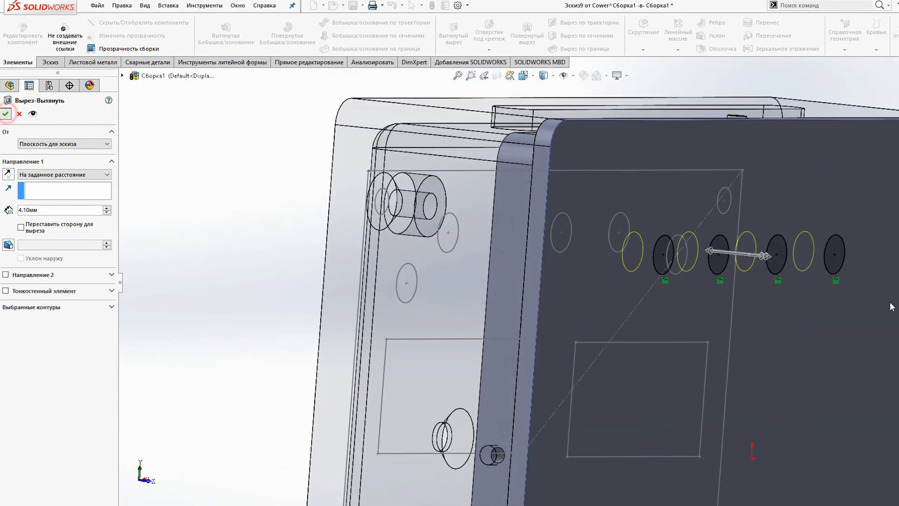
{"action": "middle_click_drag", "start_coordinate": [846, 294], "coordinate": [822, 289]}
{"action": "scroll", "coordinate": [822, 288], "scroll_direction": "up", "scroll_amount": 3}
{"action": "mouse_move", "coordinate": [728, 306]}
{"action": "middle_mouse_down"}
{"action": "mouse_move", "coordinate": [654, 280]}
{"action": "mouse_move", "coordinate": [676, 227]}
{"action": "middle_mouse_up"}
{"action": "mouse_move", "coordinate": [665, 268]}
{"action": "middle_mouse_down"}
{"action": "mouse_move", "coordinate": [716, 305]}
{"action": "mouse_move", "coordinate": [638, 343]}
{"action": "mouse_move", "coordinate": [723, 347]}
{"action": "middle_mouse_up"}
{"action": "scroll", "coordinate": [675, 309], "scroll_direction": "down", "scroll_amount": 3}
{"action": "scroll", "coordinate": [696, 317], "scroll_direction": "up", "scroll_amount": 3}
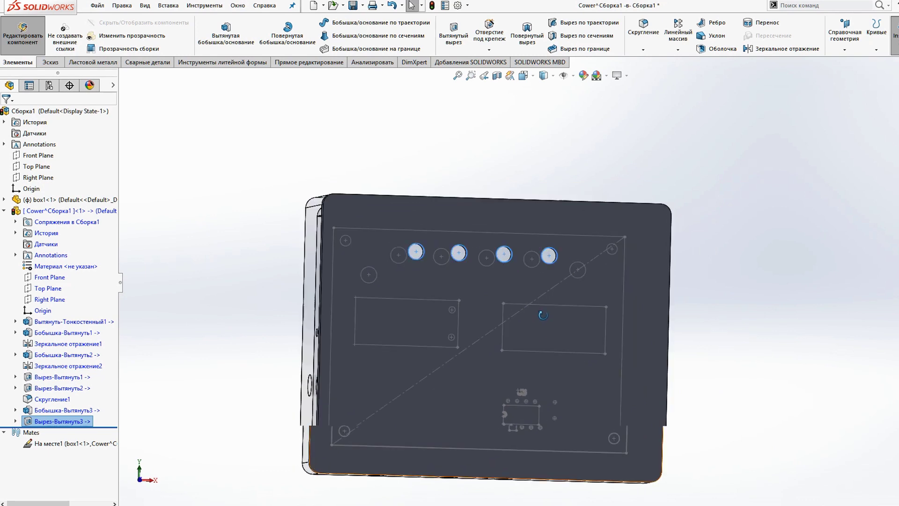
Step: Inspect the lid's four holes from the left side and exit in-context editing of Cower
{"action": "middle_click_drag", "start_coordinate": [517, 330], "coordinate": [620, 304]}
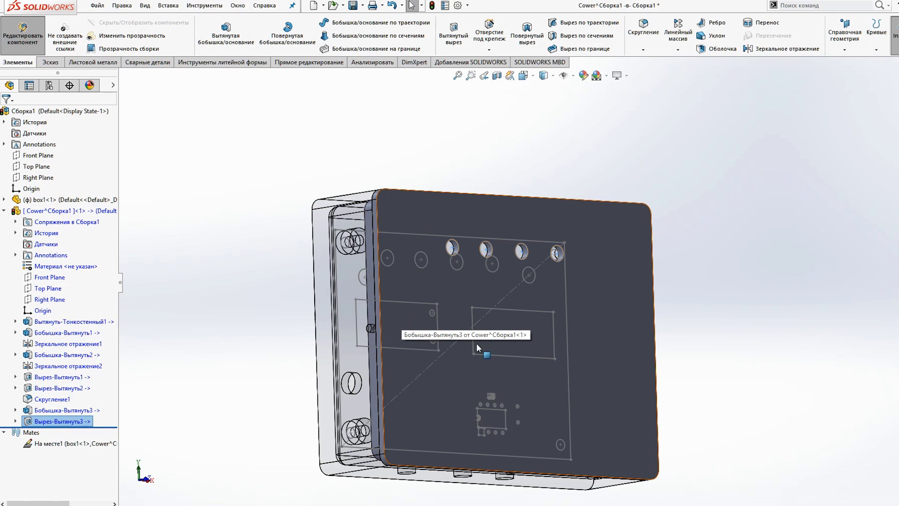
{"action": "mouse_move", "coordinate": [515, 347]}
{"action": "middle_mouse_down"}
{"action": "mouse_move", "coordinate": [527, 324]}
{"action": "mouse_move", "coordinate": [476, 328]}
{"action": "middle_mouse_up"}
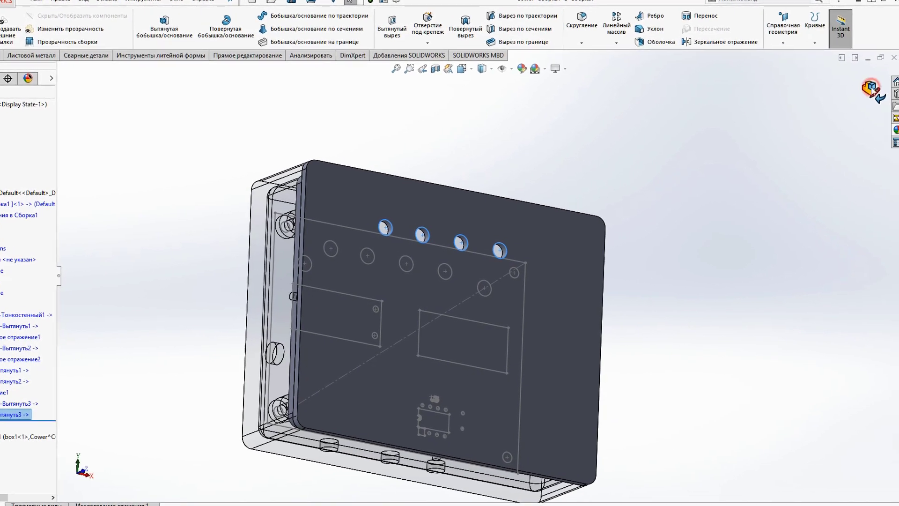
{"action": "left_click", "coordinate": [872, 89]}
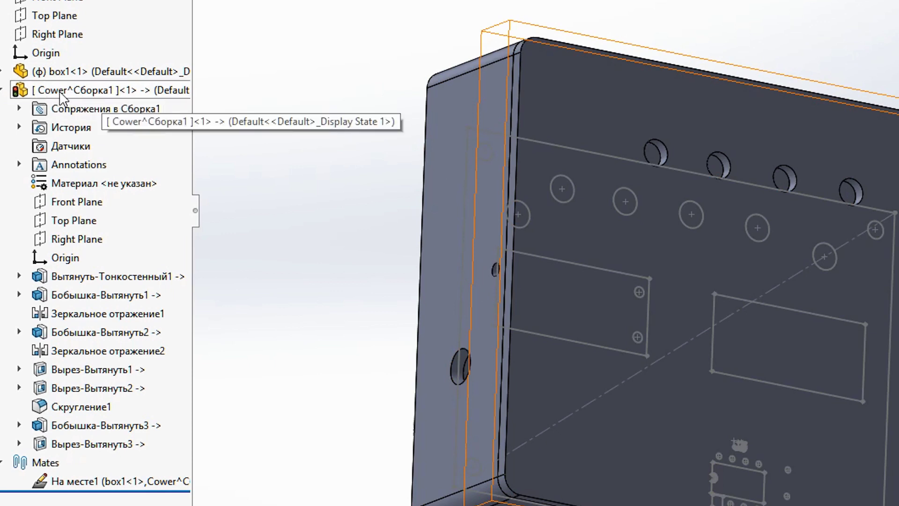
Step: Make the Cower lid independent as Копия Cower and start saving it as an external part
{"action": "right_click", "coordinate": [61, 97]}
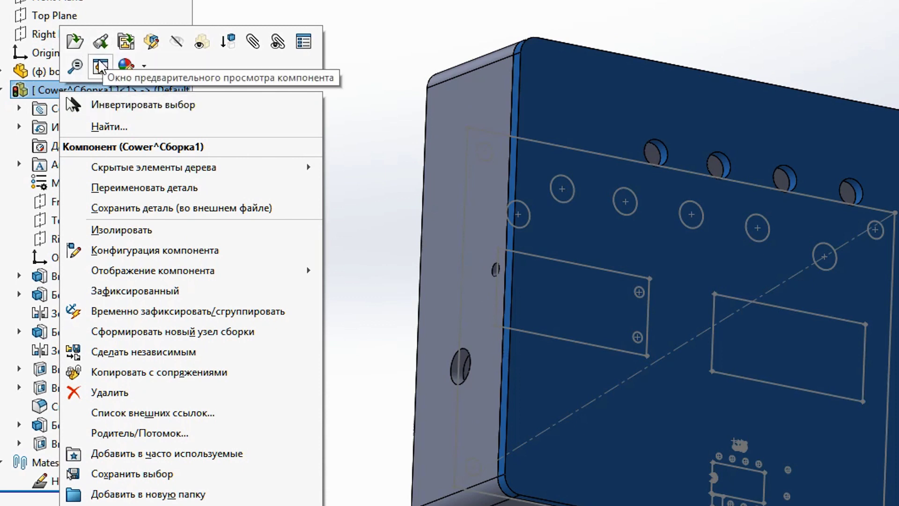
{"action": "left_click", "coordinate": [151, 42]}
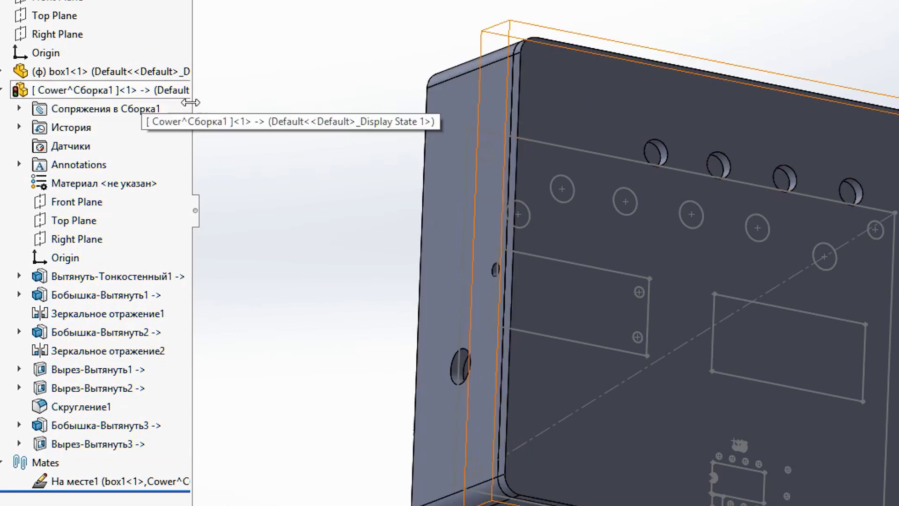
{"action": "left_click", "coordinate": [3, 90]}
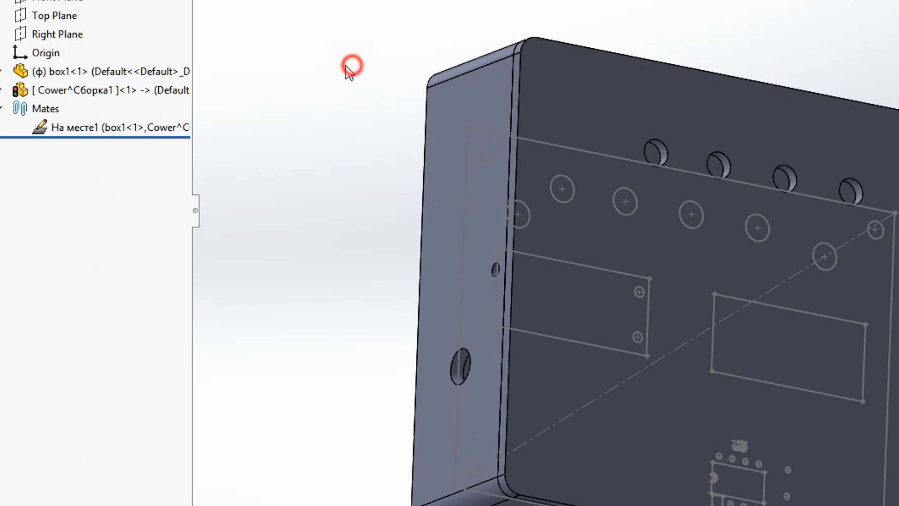
{"action": "left_click", "coordinate": [68, 91]}
{"action": "right_click", "coordinate": [68, 91]}
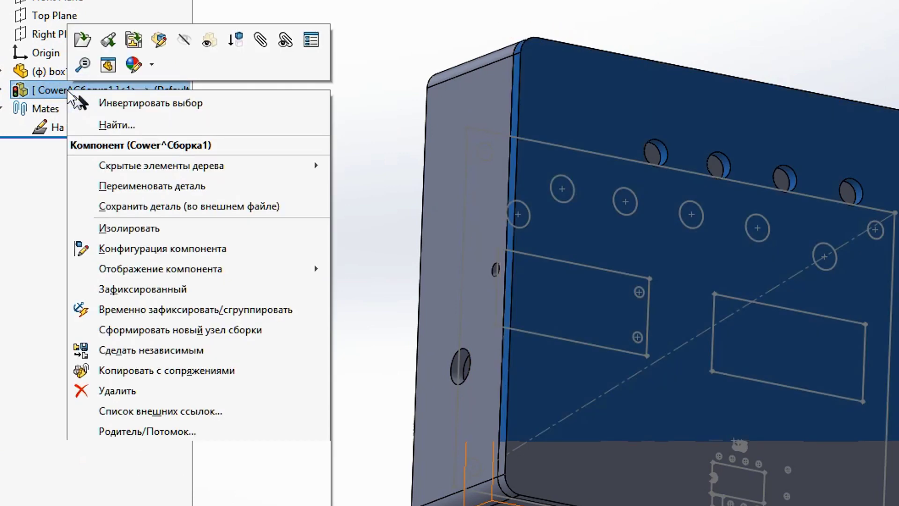
{"action": "left_click", "coordinate": [381, 78]}
{"action": "right_click", "coordinate": [80, 98]}
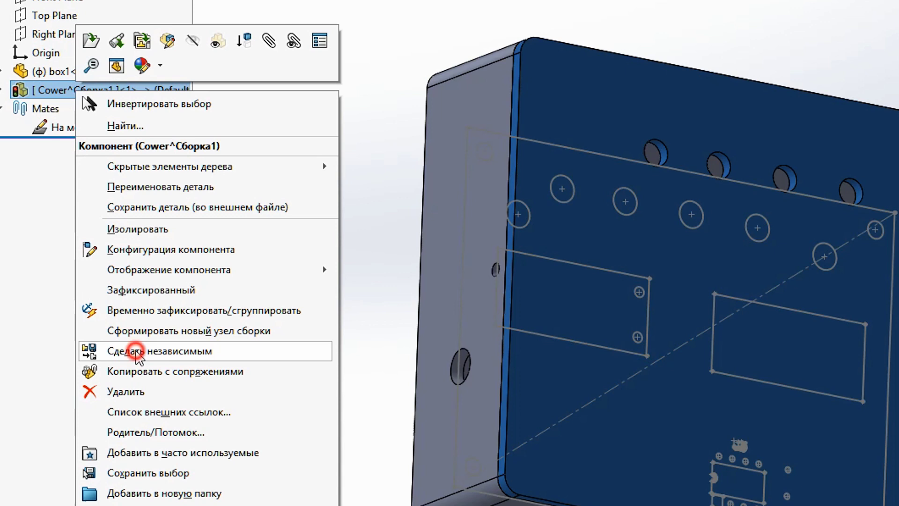
{"action": "left_click", "coordinate": [136, 352]}
{"action": "right_click", "coordinate": [56, 92]}
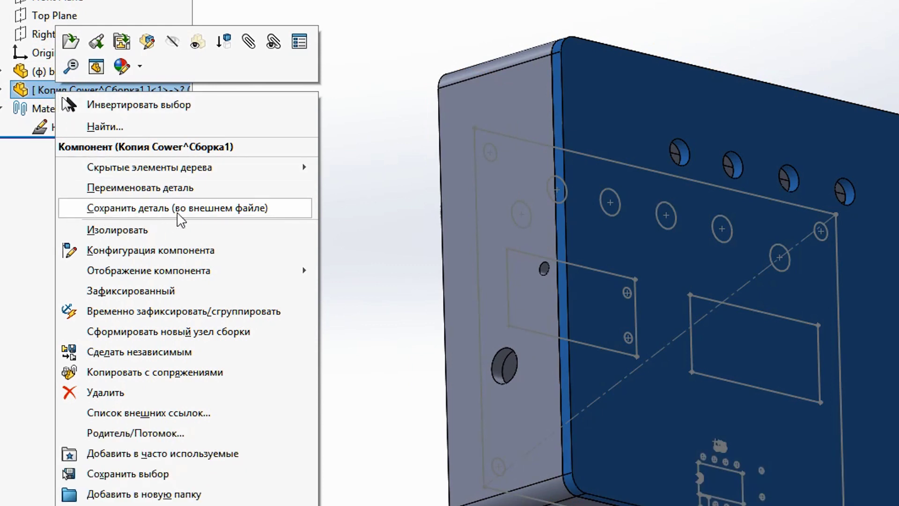
{"action": "left_click", "coordinate": [204, 210]}
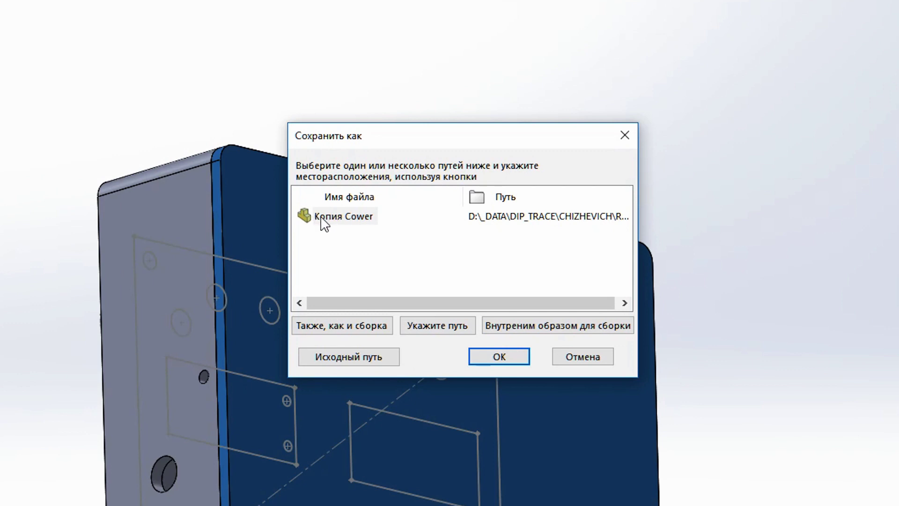
Step: Rename the lid file from Копия Cower to Box Cower and save it
{"action": "left_click", "coordinate": [355, 221]}
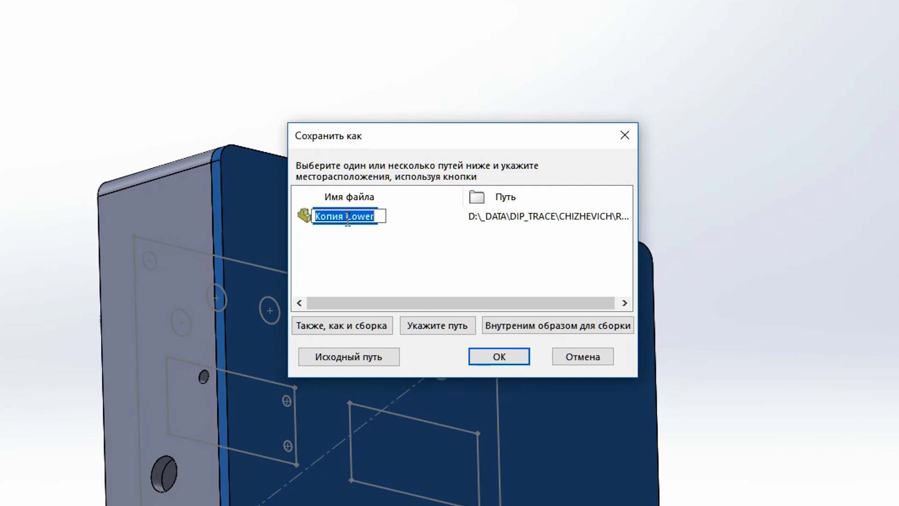
{"action": "left_click", "coordinate": [345, 225]}
{"action": "left_click", "coordinate": [361, 230]}
{"action": "left_click", "coordinate": [351, 220]}
{"action": "left_click", "coordinate": [343, 217]}
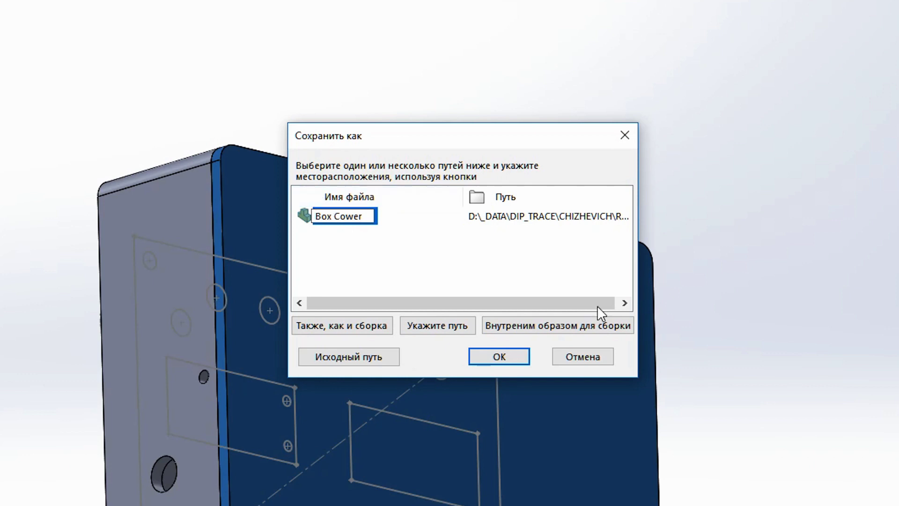
{"action": "key", "text": "Return"}
{"action": "left_click", "coordinate": [498, 357]}
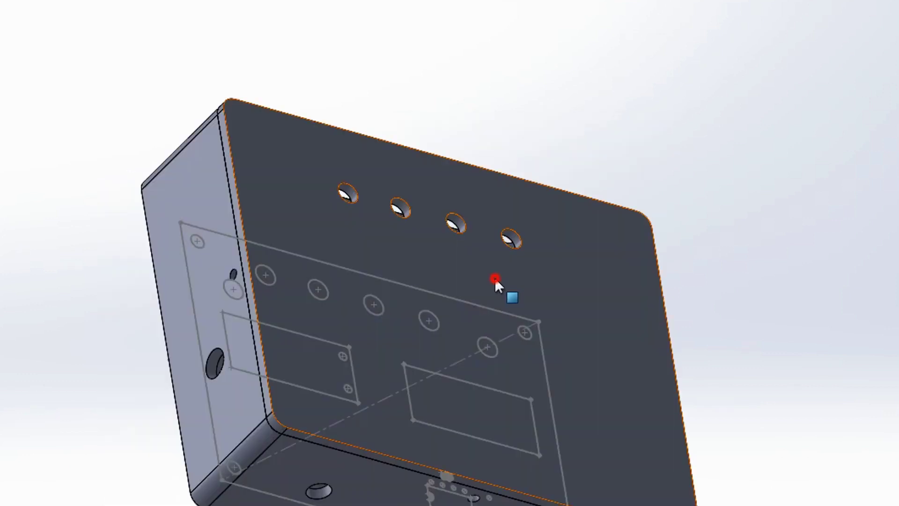
Step: Try dragging the lid to confirm it is locked to the box by the in-place mate
{"action": "left_click", "coordinate": [495, 277]}
{"action": "mouse_move", "coordinate": [576, 331]}
{"action": "middle_mouse_down"}
{"action": "mouse_move", "coordinate": [639, 343]}
{"action": "mouse_move", "coordinate": [602, 347]}
{"action": "middle_mouse_up"}
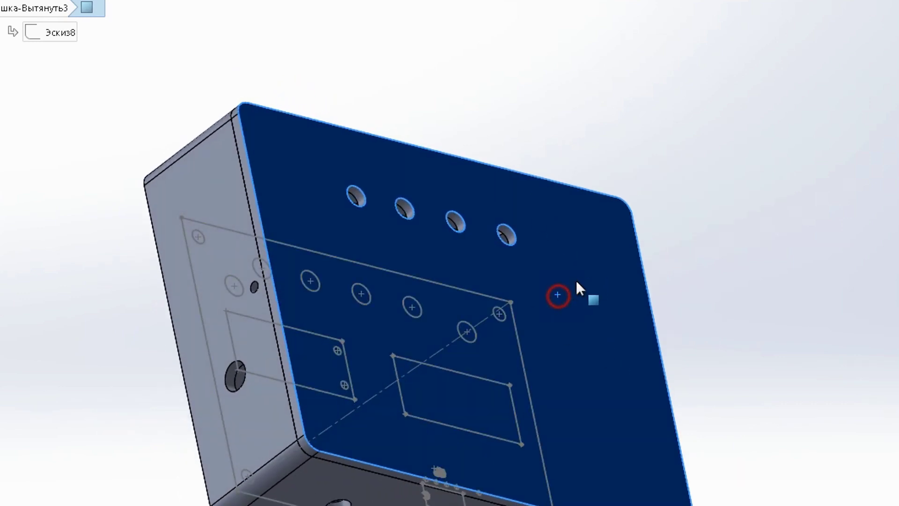
{"action": "left_click_drag", "start_coordinate": [576, 280], "coordinate": [512, 297]}
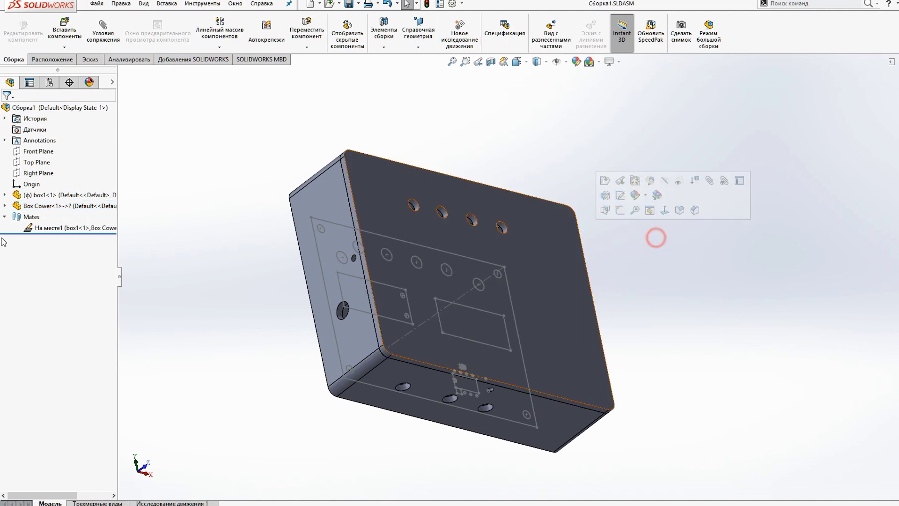
Step: Delete the На месте1 in-place mate, accept the warnings, and drag the Box Cower lid away
{"action": "left_click", "coordinate": [58, 229]}
{"action": "right_click", "coordinate": [40, 229]}
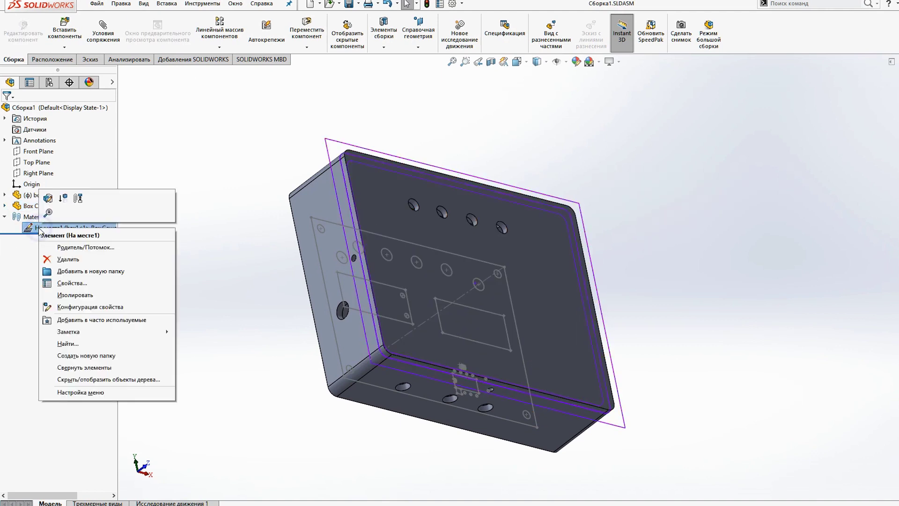
{"action": "left_click", "coordinate": [19, 248]}
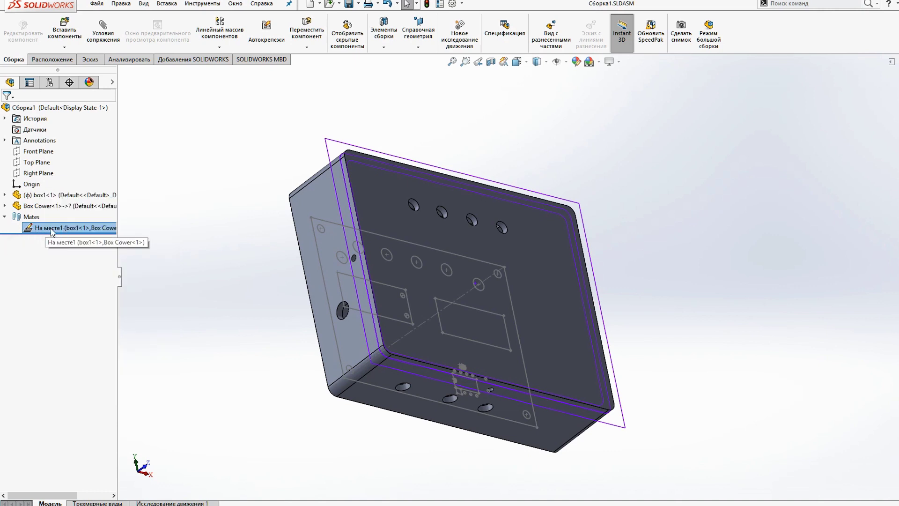
{"action": "left_click", "coordinate": [5, 217]}
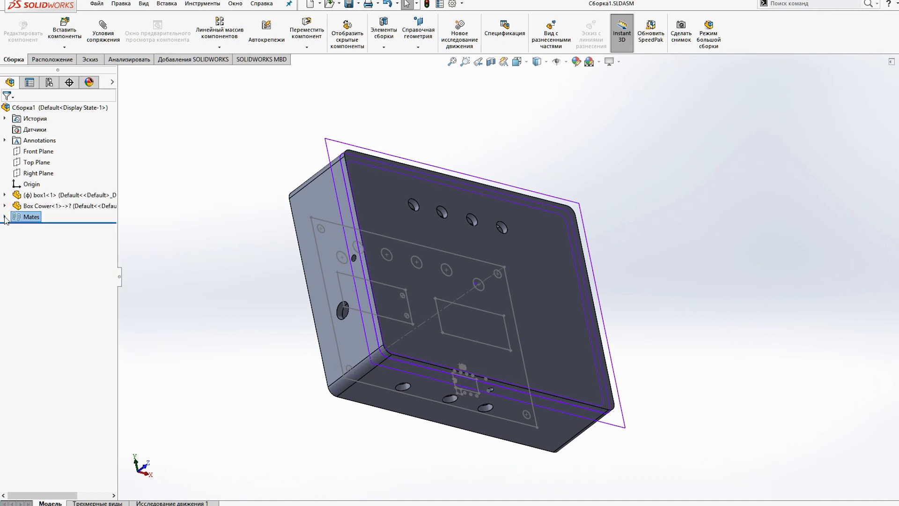
{"action": "left_click", "coordinate": [5, 217]}
{"action": "right_click", "coordinate": [51, 231]}
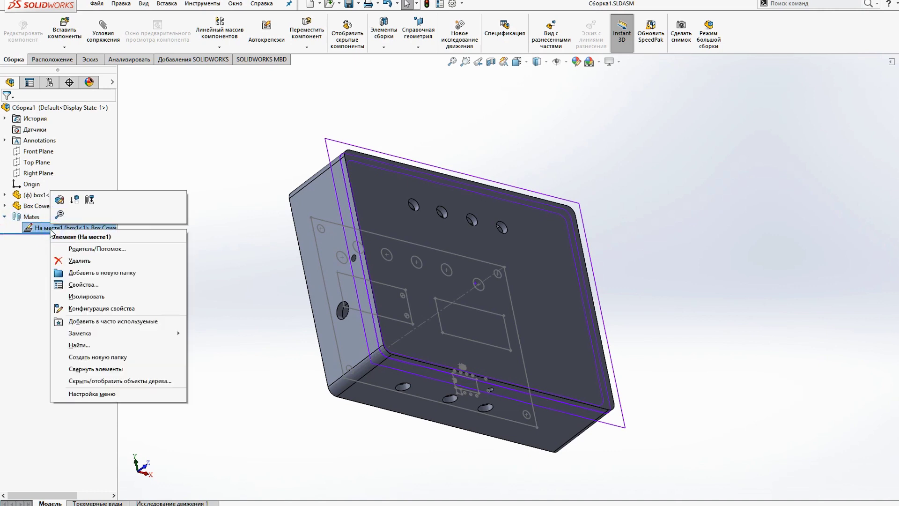
{"action": "left_click", "coordinate": [69, 262]}
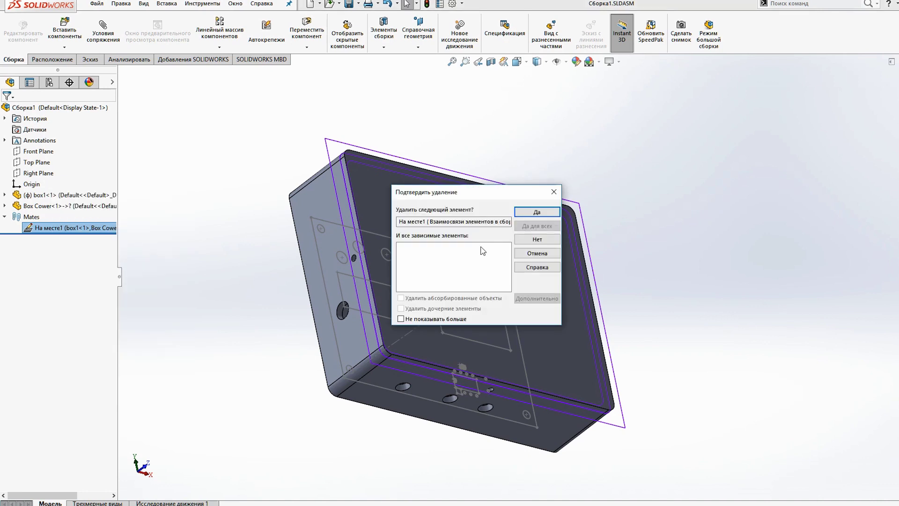
{"action": "left_click", "coordinate": [534, 213]}
{"action": "left_click", "coordinate": [489, 287]}
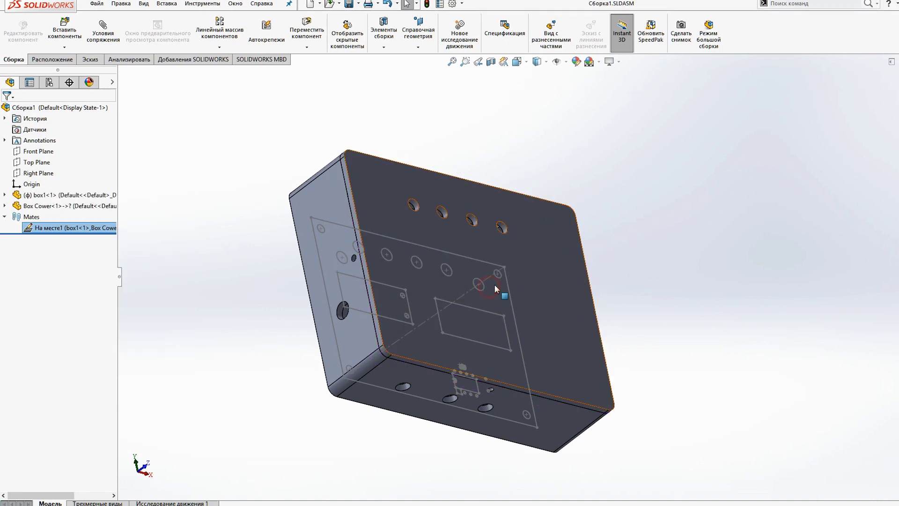
{"action": "mouse_move", "coordinate": [536, 231]}
{"action": "left_mouse_down"}
{"action": "mouse_move", "coordinate": [354, 339]}
{"action": "mouse_move", "coordinate": [562, 192]}
{"action": "left_mouse_up"}
{"action": "left_click", "coordinate": [735, 255]}
Step: Move the lid clear of the box and add a first coincident mate between the chosen faces
{"action": "middle_click_drag", "start_coordinate": [719, 296], "coordinate": [715, 243]}
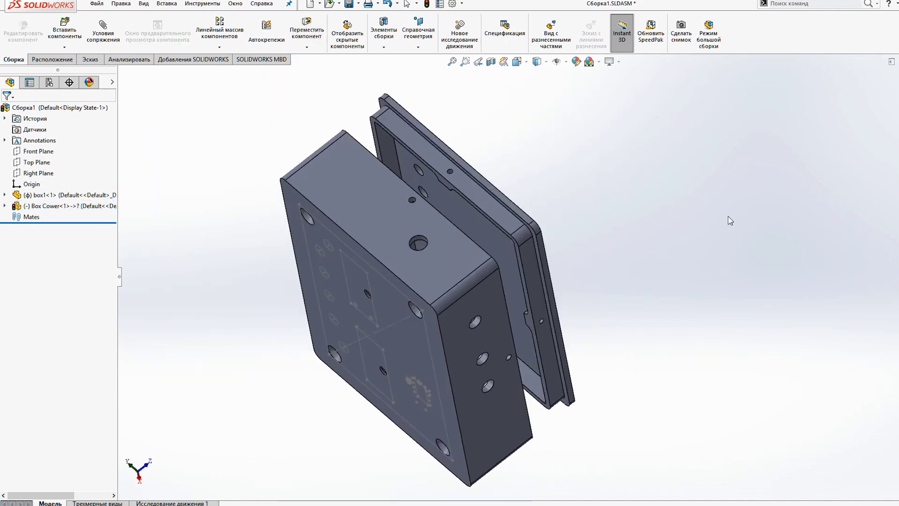
{"action": "left_click_drag", "start_coordinate": [488, 211], "coordinate": [654, 197]}
{"action": "mouse_move", "coordinate": [655, 196]}
{"action": "middle_mouse_down"}
{"action": "mouse_move", "coordinate": [577, 281]}
{"action": "mouse_move", "coordinate": [418, 246]}
{"action": "mouse_move", "coordinate": [356, 220]}
{"action": "middle_mouse_up"}
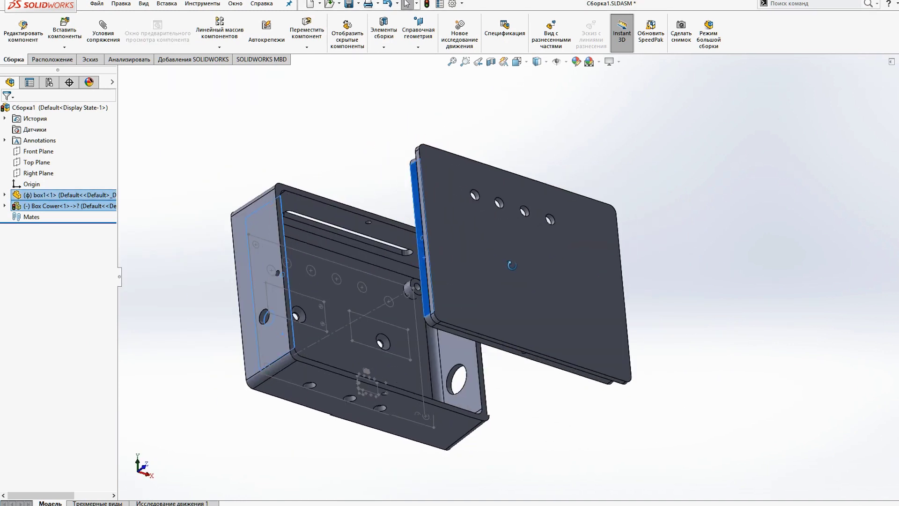
{"action": "left_click", "coordinate": [103, 45]}
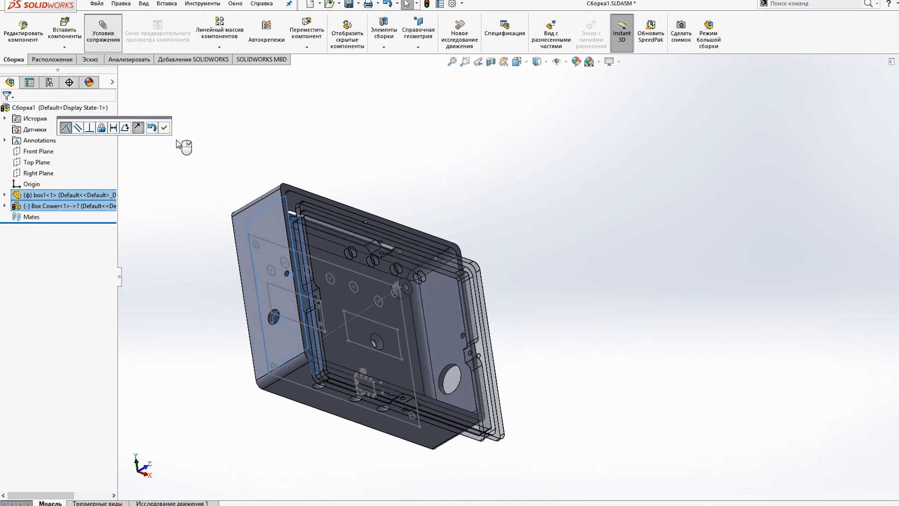
{"action": "left_click", "coordinate": [6, 110]}
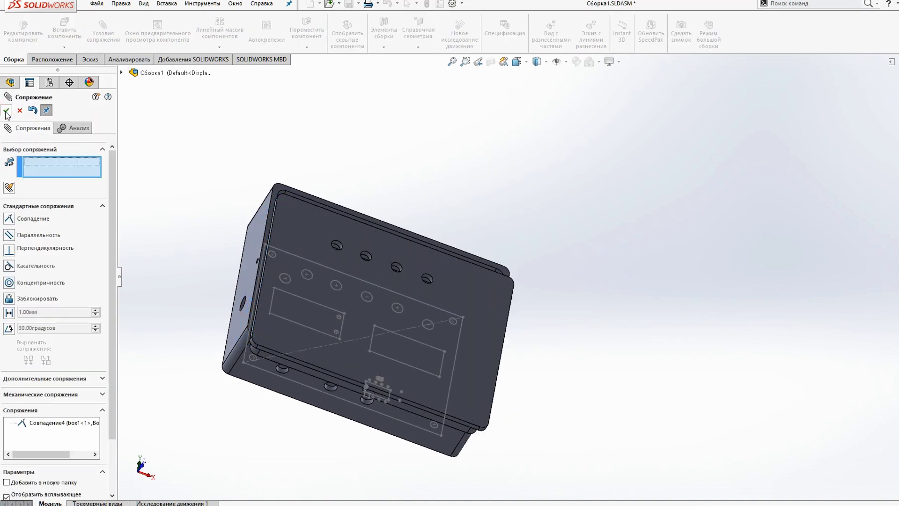
{"action": "left_click", "coordinate": [6, 110]}
{"action": "middle_click_drag", "start_coordinate": [443, 265], "coordinate": [543, 324]}
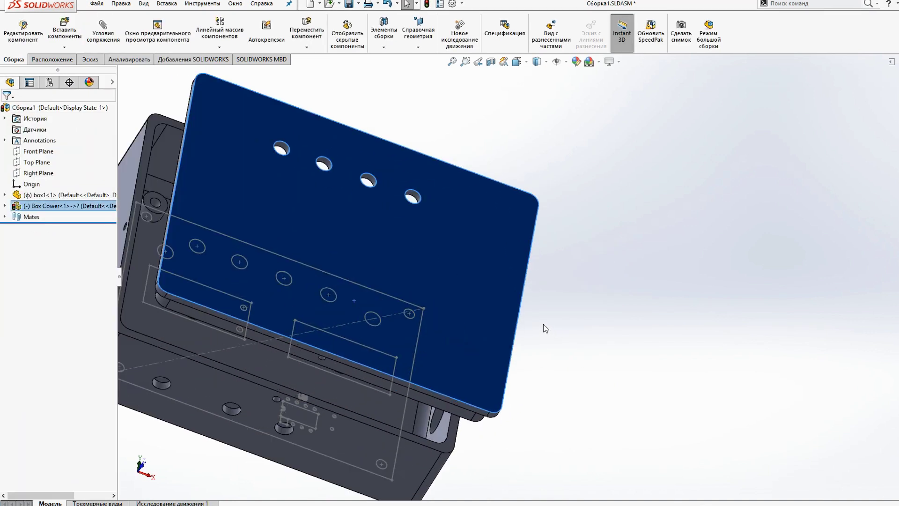
{"action": "scroll", "coordinate": [543, 324], "scroll_direction": "up", "scroll_amount": 3}
{"action": "left_click", "coordinate": [356, 285]}
{"action": "mouse_move", "coordinate": [360, 252]}
{"action": "middle_mouse_down"}
{"action": "mouse_move", "coordinate": [591, 305]}
{"action": "mouse_move", "coordinate": [382, 436]}
{"action": "middle_mouse_up"}
{"action": "left_click", "coordinate": [750, 219]}
Step: Add a Совпадение coincident mate between a lid face and the matching box face
{"action": "left_click", "coordinate": [103, 30]}
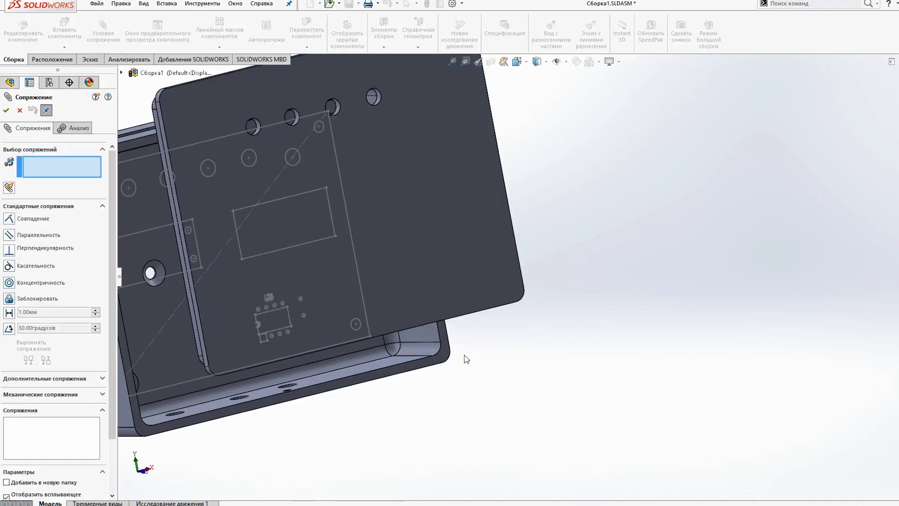
{"action": "middle_click_drag", "start_coordinate": [465, 357], "coordinate": [322, 177]}
{"action": "left_click", "coordinate": [321, 177]}
{"action": "middle_click_drag", "start_coordinate": [575, 217], "coordinate": [180, 422]}
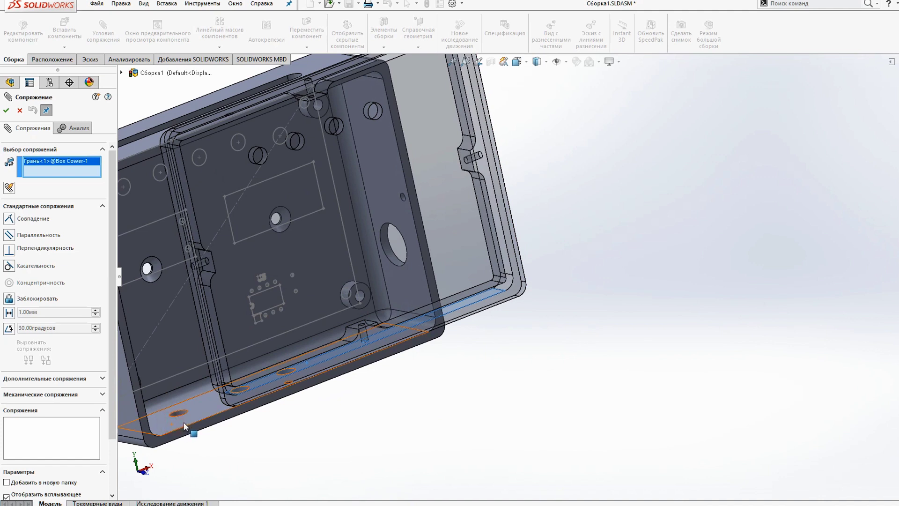
{"action": "middle_click_drag", "start_coordinate": [351, 427], "coordinate": [360, 238]}
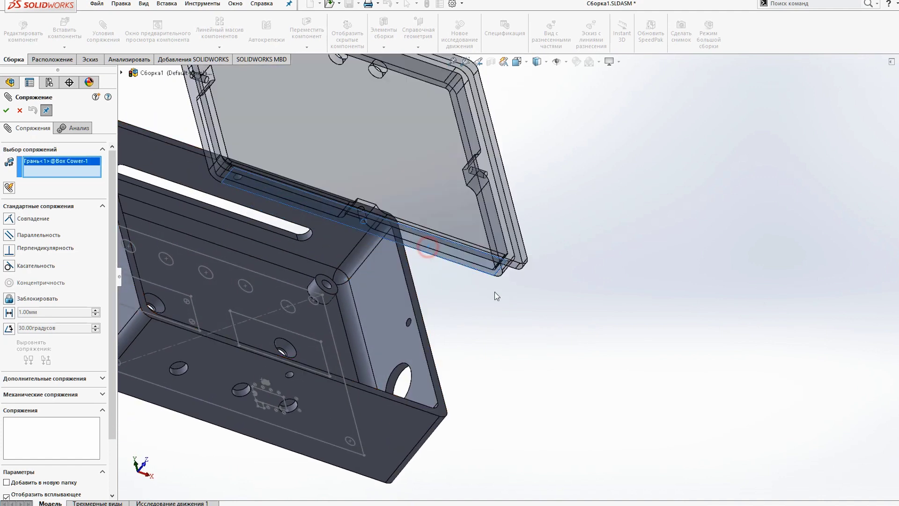
{"action": "middle_click_drag", "start_coordinate": [495, 292], "coordinate": [211, 419]}
{"action": "left_click", "coordinate": [210, 417]}
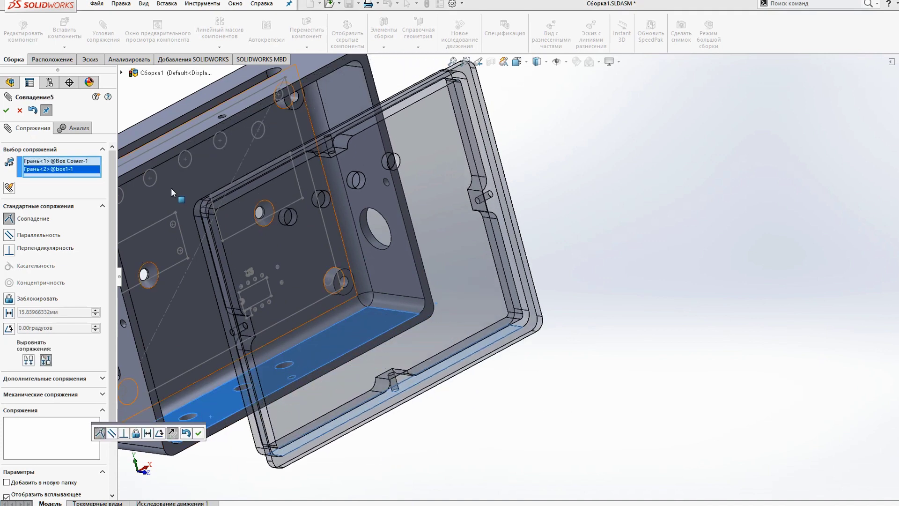
{"action": "key", "text": "Return"}
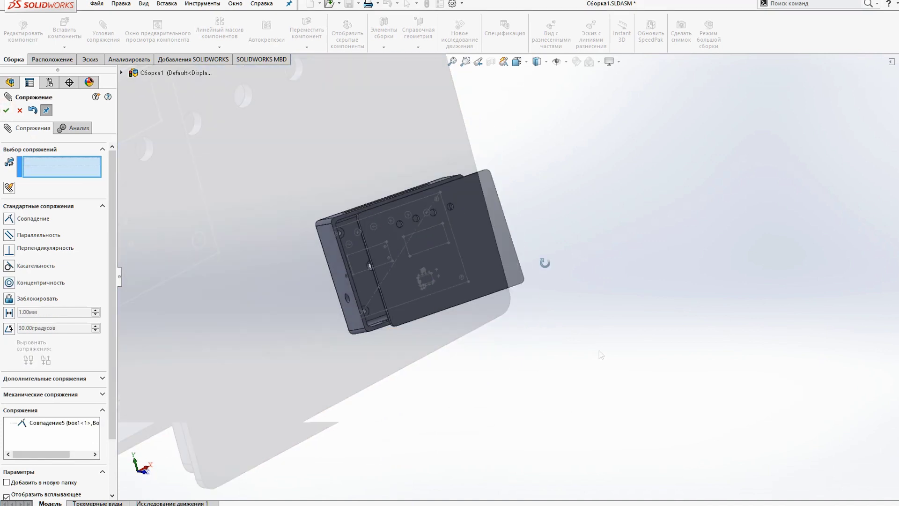
Step: Test the mated lid's movement, lift it above the box, and close the Mate settings
{"action": "left_click_drag", "start_coordinate": [490, 233], "coordinate": [471, 229]}
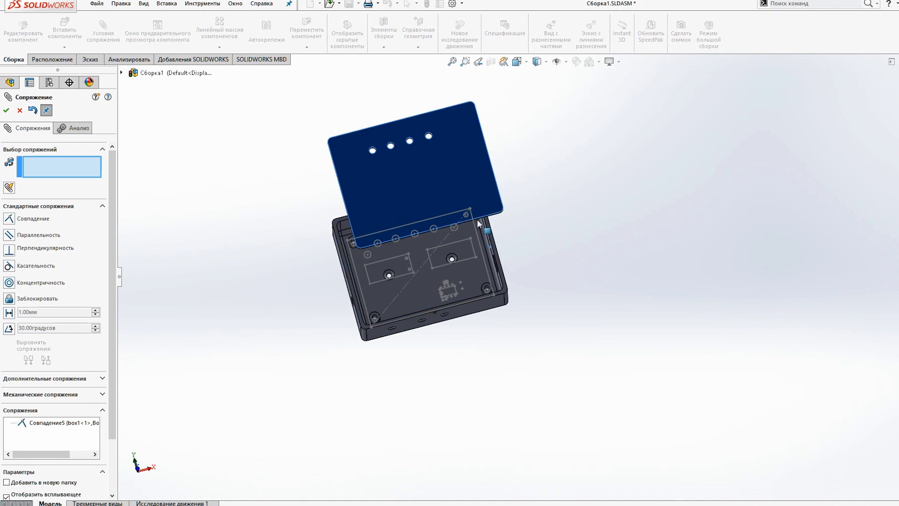
{"action": "middle_click_drag", "start_coordinate": [470, 229], "coordinate": [493, 229]}
{"action": "mouse_move", "coordinate": [397, 162]}
{"action": "left_mouse_down"}
{"action": "mouse_move", "coordinate": [421, 196]}
{"action": "mouse_move", "coordinate": [476, 227]}
{"action": "mouse_move", "coordinate": [468, 269]}
{"action": "mouse_move", "coordinate": [467, 241]}
{"action": "left_mouse_up"}
{"action": "middle_click_drag", "start_coordinate": [532, 363], "coordinate": [588, 363]}
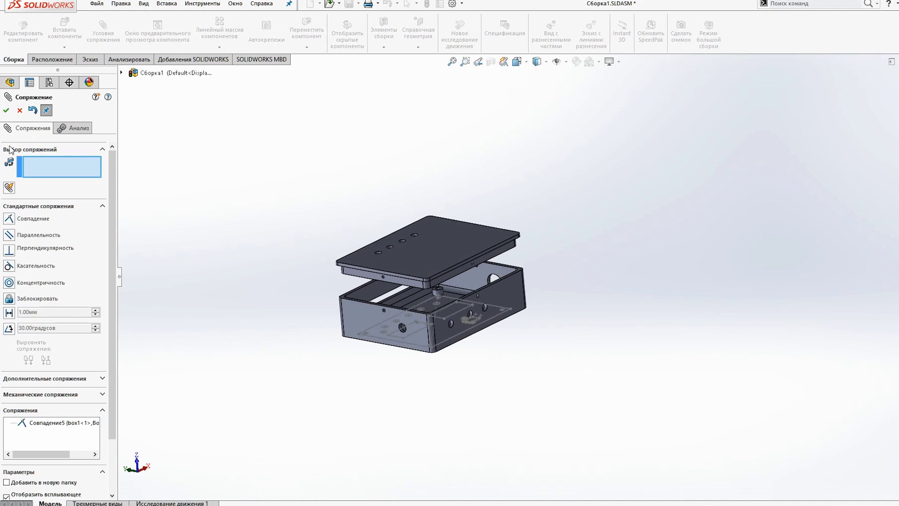
{"action": "left_click", "coordinate": [5, 111]}
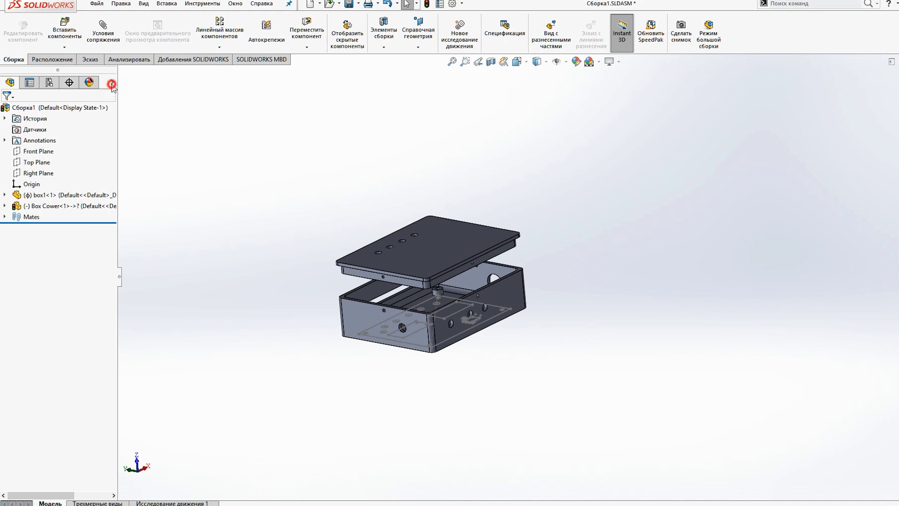
Step: Colour box1 green (RGB 0/255/135) from the appearance column
{"action": "left_click", "coordinate": [112, 85]}
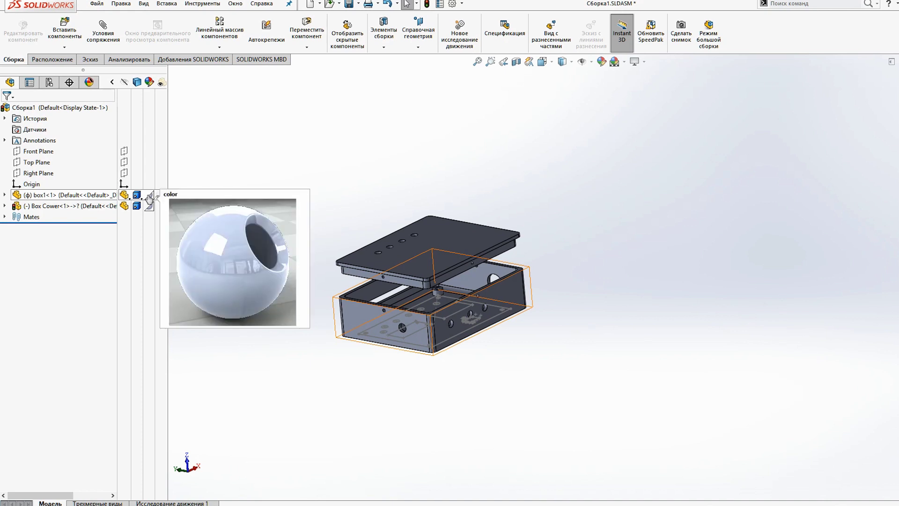
{"action": "left_click", "coordinate": [149, 195]}
{"action": "left_click", "coordinate": [183, 202]}
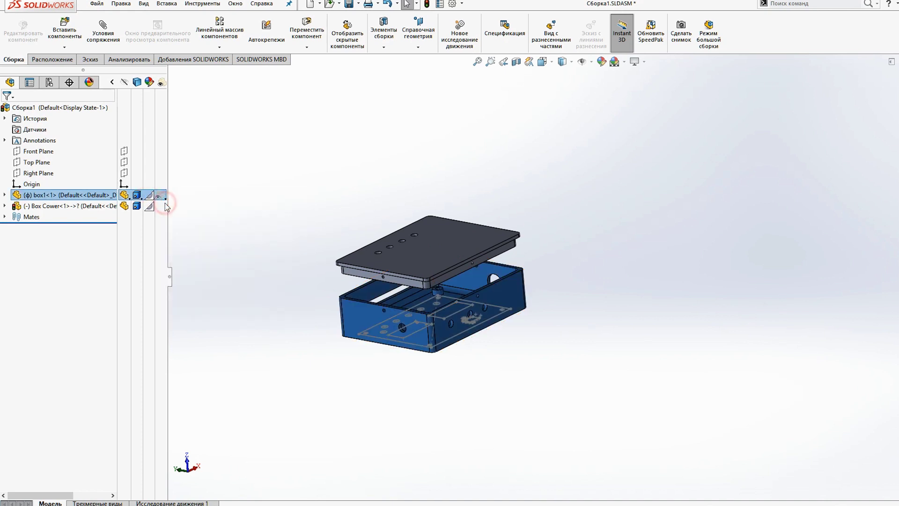
{"action": "left_click", "coordinate": [64, 383]}
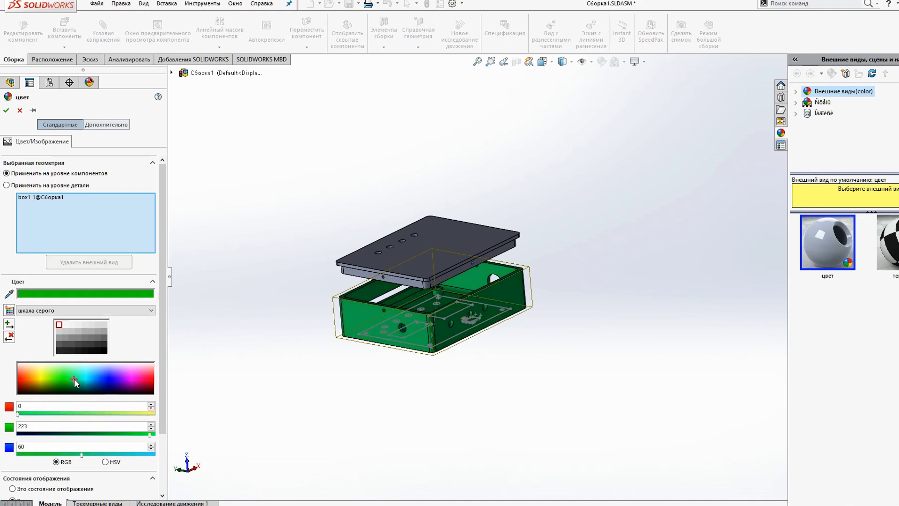
{"action": "left_click", "coordinate": [5, 111]}
Step: Colour the Box Cower lid yellow and view the assembly from near the top
{"action": "left_click", "coordinate": [370, 263]}
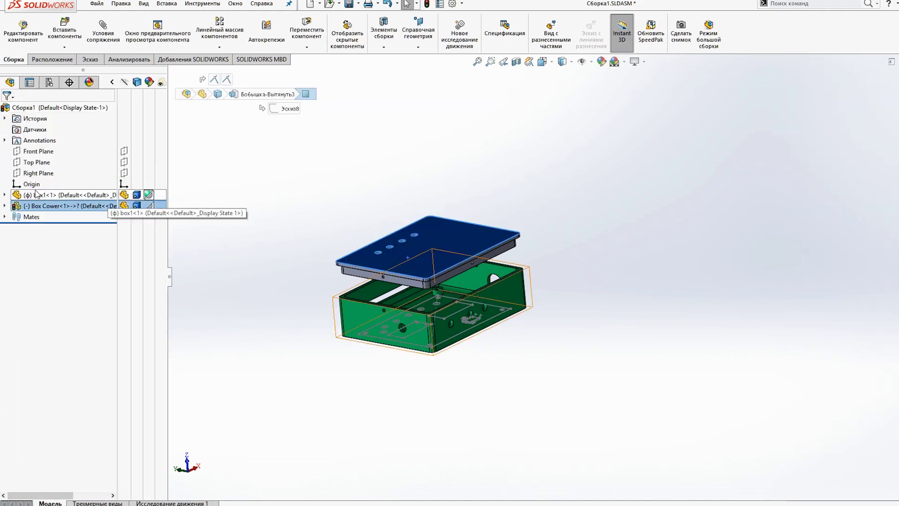
{"action": "left_click", "coordinate": [47, 206]}
{"action": "left_click", "coordinate": [197, 287]}
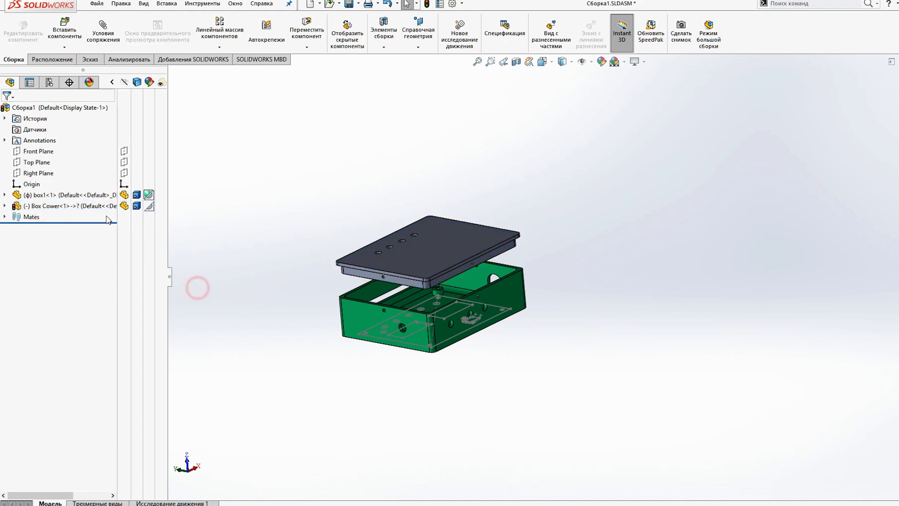
{"action": "left_click", "coordinate": [65, 207]}
{"action": "left_click", "coordinate": [148, 206]}
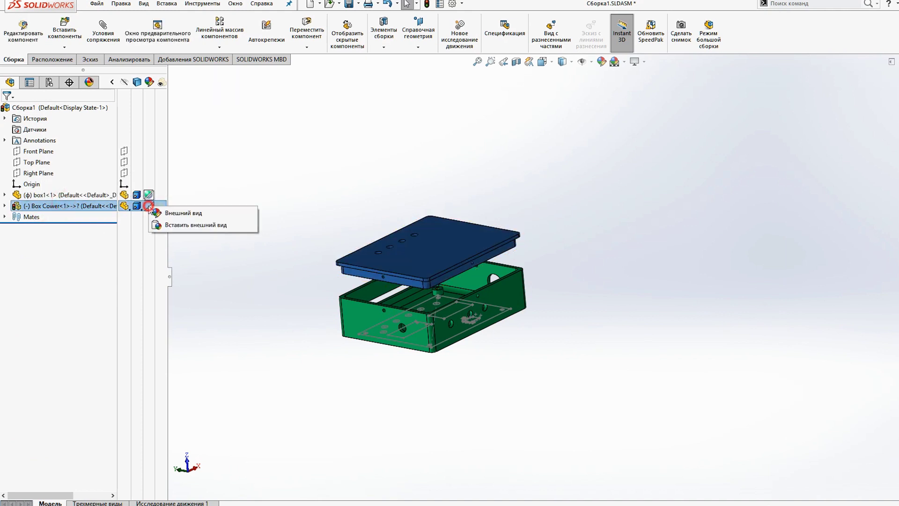
{"action": "left_click", "coordinate": [170, 214]}
{"action": "mouse_move", "coordinate": [93, 376]}
{"action": "left_mouse_down"}
{"action": "mouse_move", "coordinate": [42, 380]}
{"action": "mouse_move", "coordinate": [35, 372]}
{"action": "mouse_move", "coordinate": [42, 378]}
{"action": "left_mouse_up"}
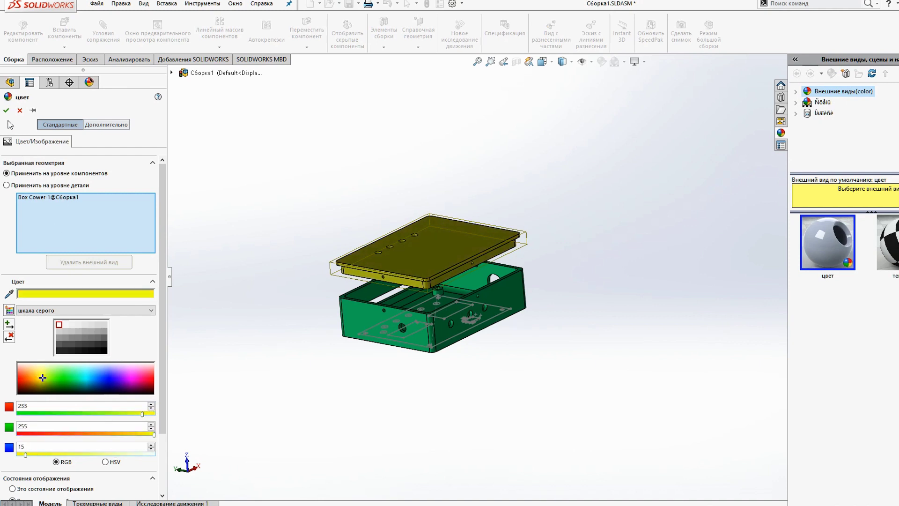
{"action": "left_click", "coordinate": [7, 110]}
{"action": "left_click", "coordinate": [641, 326]}
{"action": "middle_click_drag", "start_coordinate": [570, 309], "coordinate": [451, 296]}
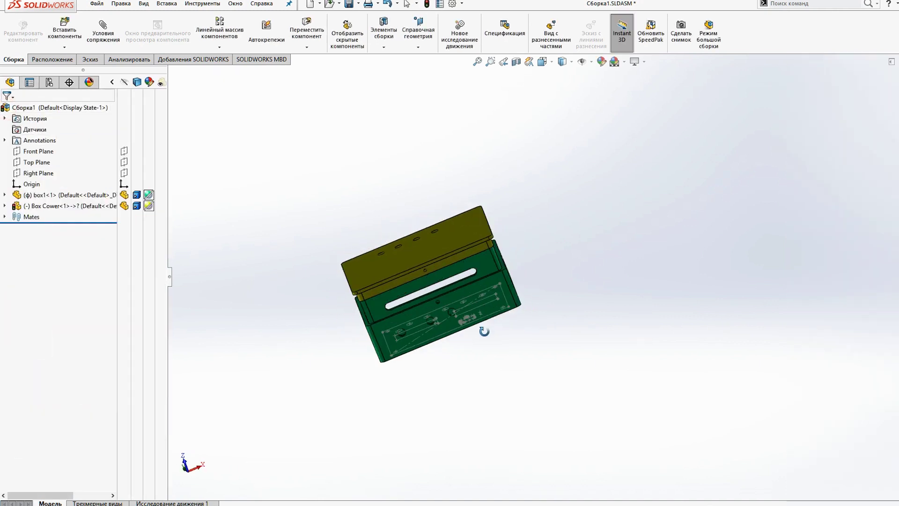
{"action": "left_click", "coordinate": [447, 274]}
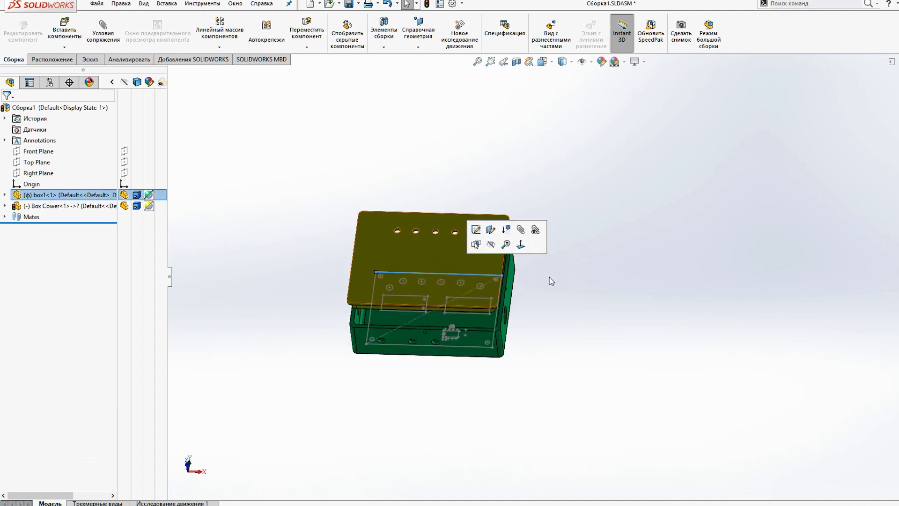